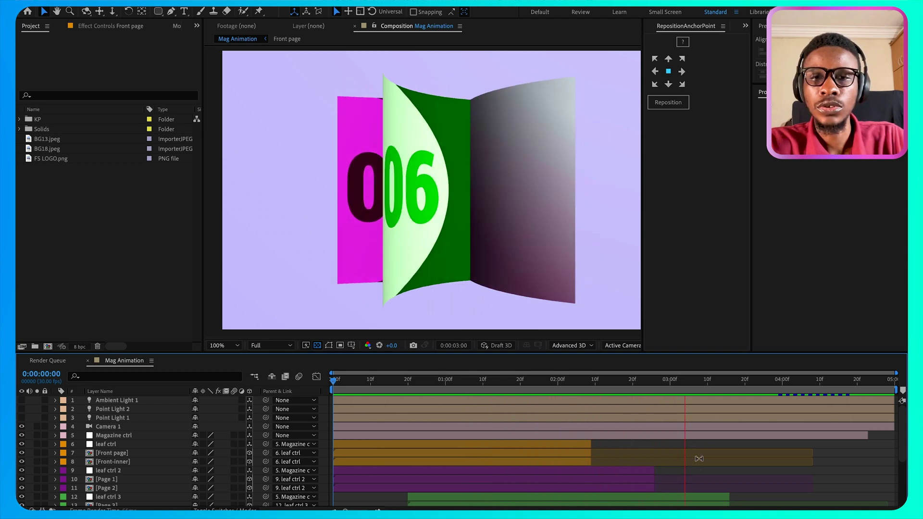
# Step: Create a new 1920×1080 composition named Magazine
pyautogui.press('space')
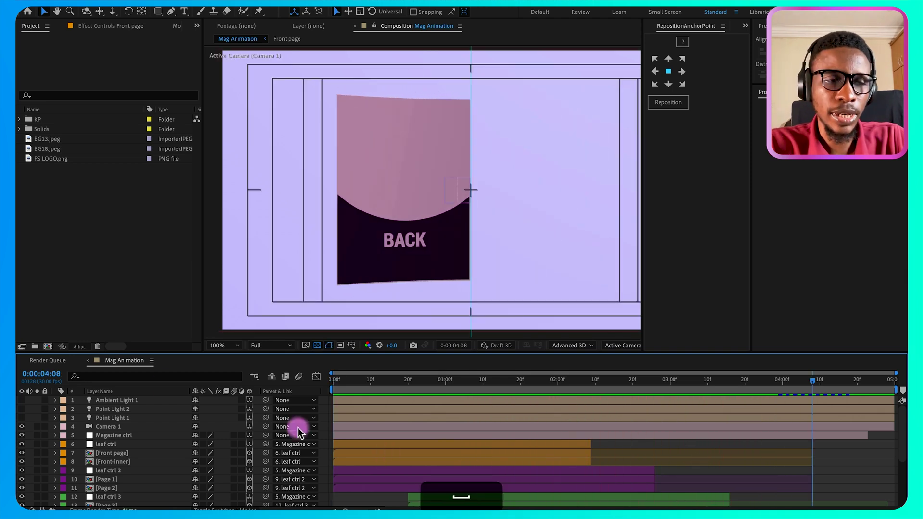
pyautogui.click(48, 346)
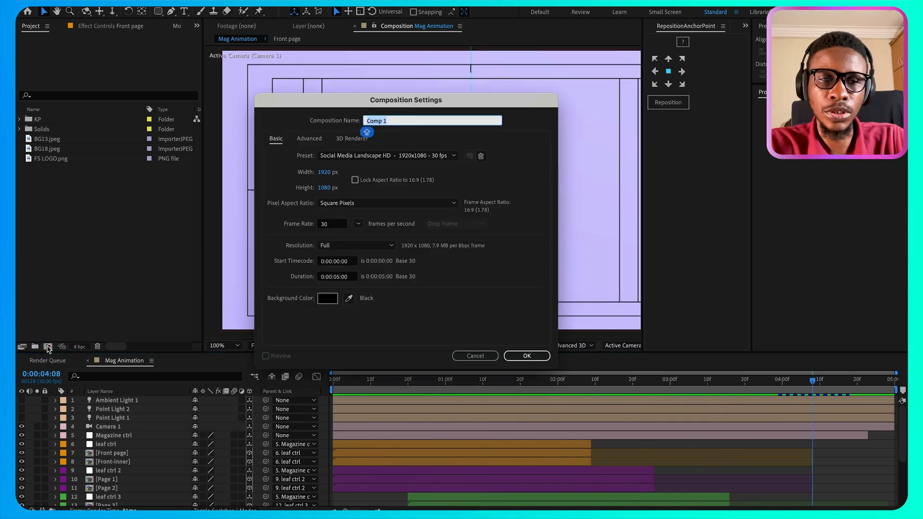
pyautogui.press('BackSpace')
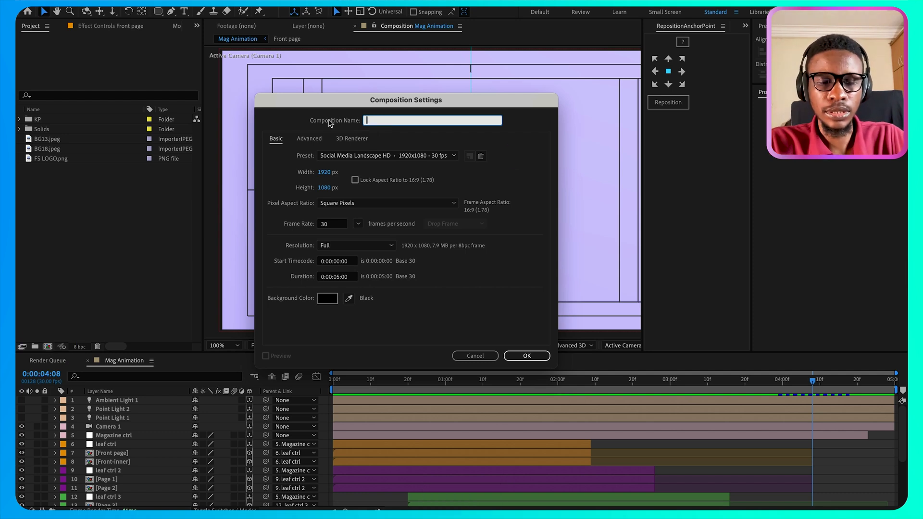
pyautogui.write('Magazine')
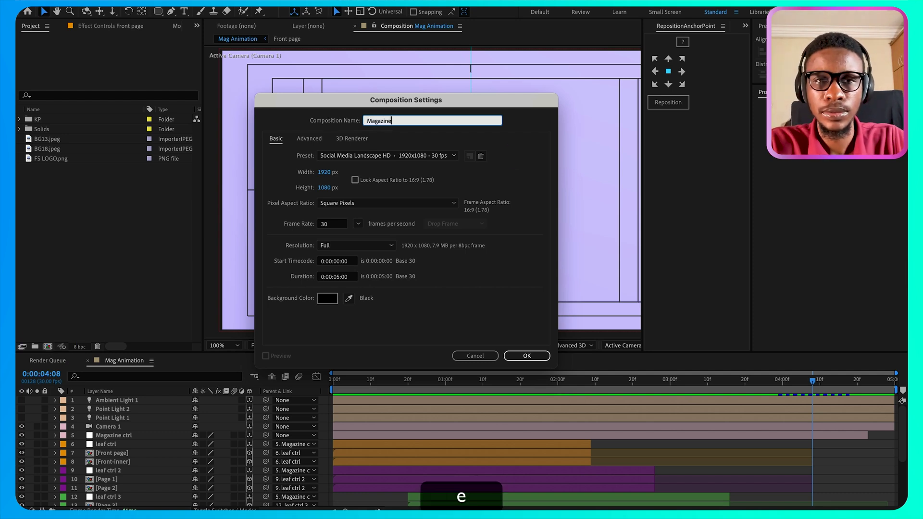
pyautogui.click(323, 172)
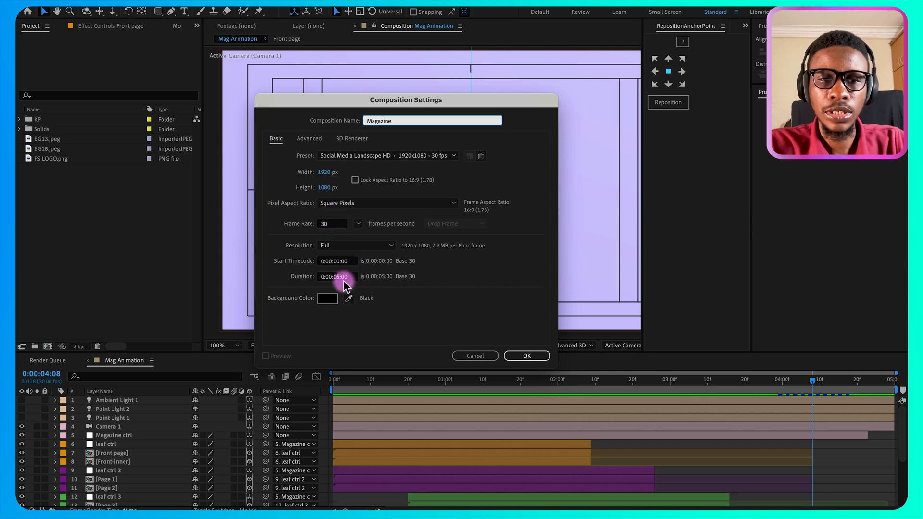
pyautogui.click(536, 359)
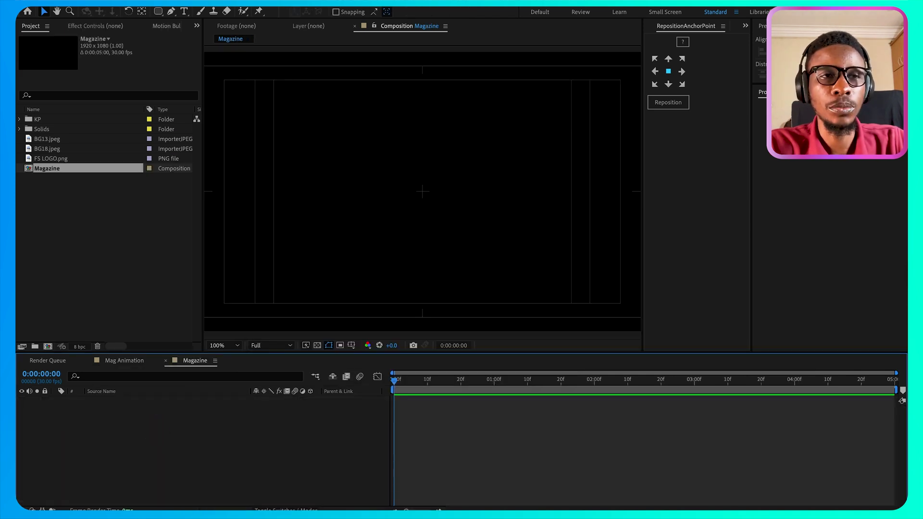
# Step: Add a pale royal blue (C8E2FF) full-frame solid as the background and lock it
pyautogui.click(189, 1)
pyautogui.moveTo(351, 3)
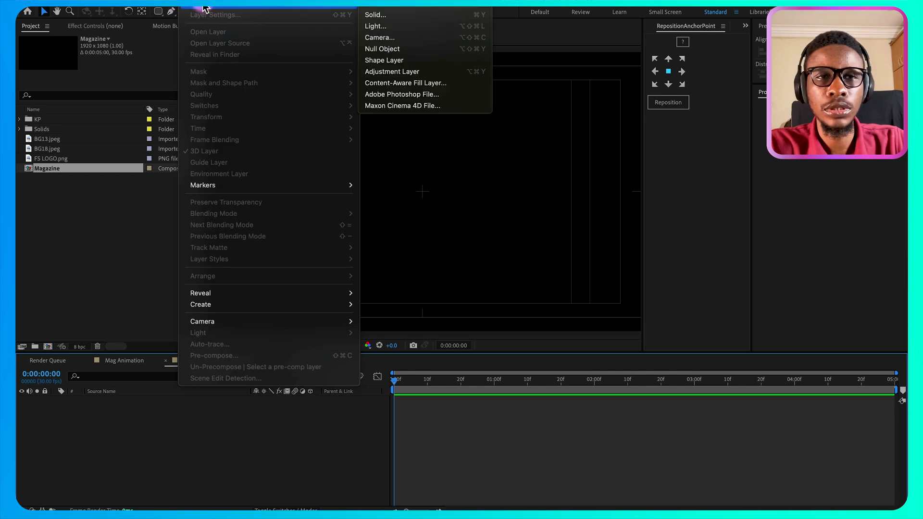
pyautogui.click(388, 15)
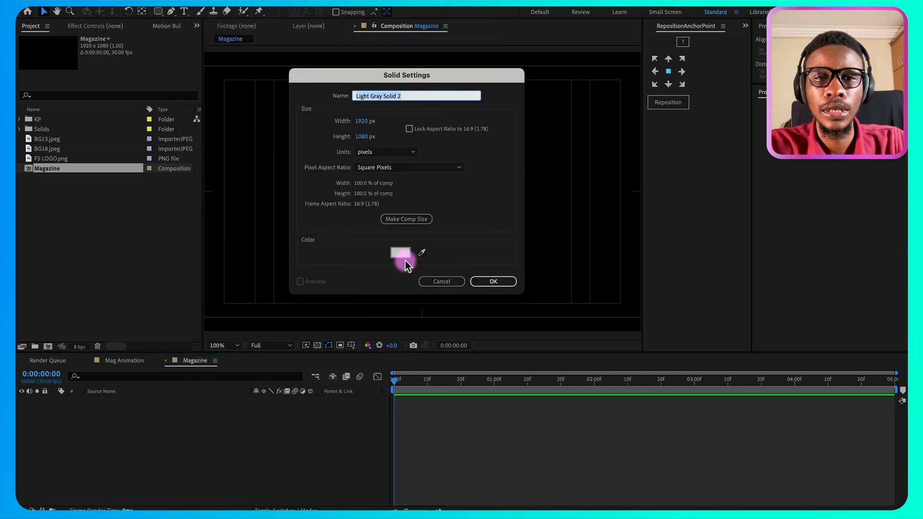
pyautogui.click(402, 252)
pyautogui.click(398, 394)
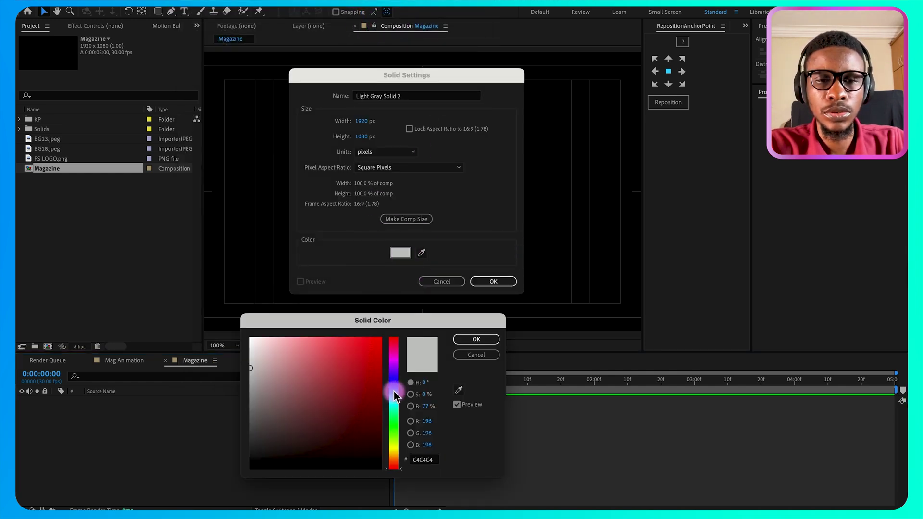
pyautogui.moveTo(274, 347)
pyautogui.mouseDown()
pyautogui.moveTo(268, 325)
pyautogui.moveTo(275, 326)
pyautogui.mouseUp()
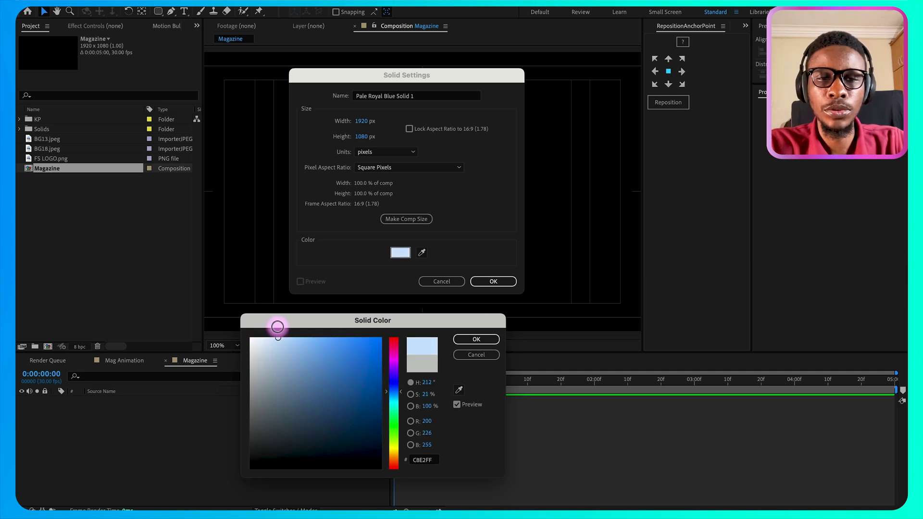
pyautogui.click(476, 339)
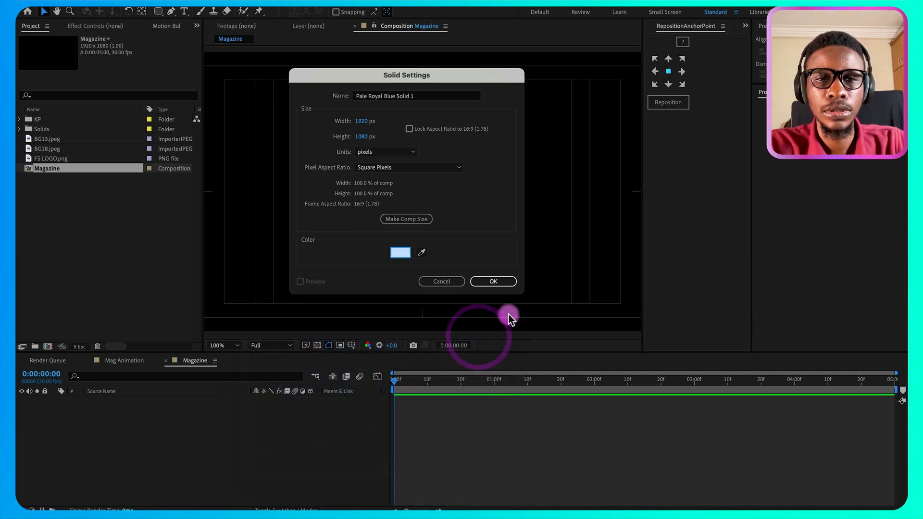
pyautogui.click(490, 284)
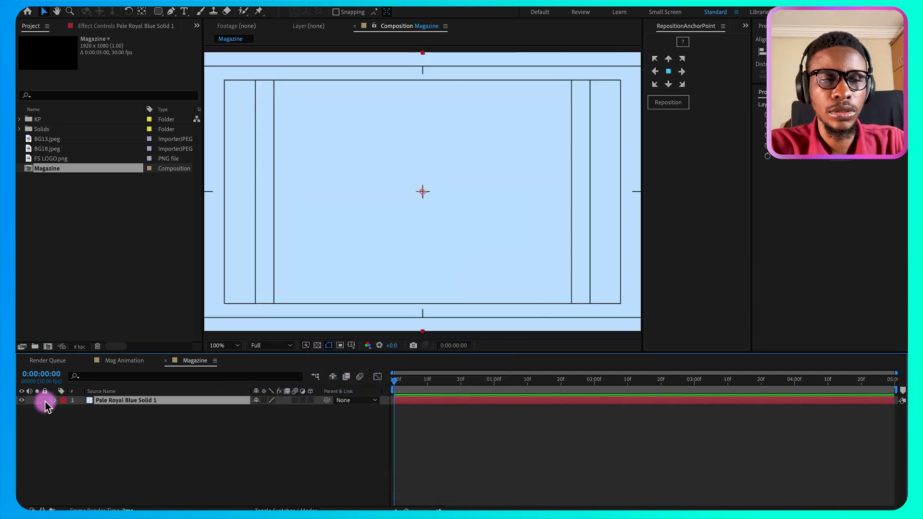
pyautogui.click(46, 401)
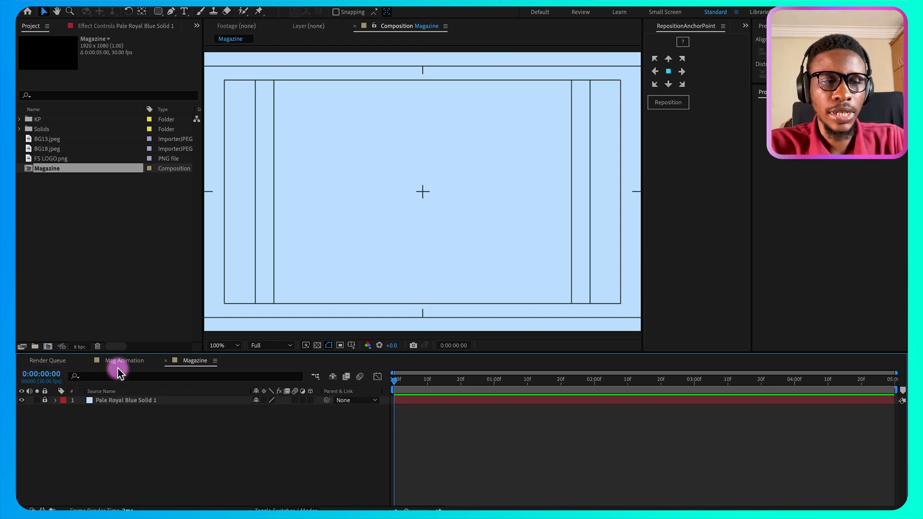
# Step: Create a 500×700 composition named front
pyautogui.click(48, 346)
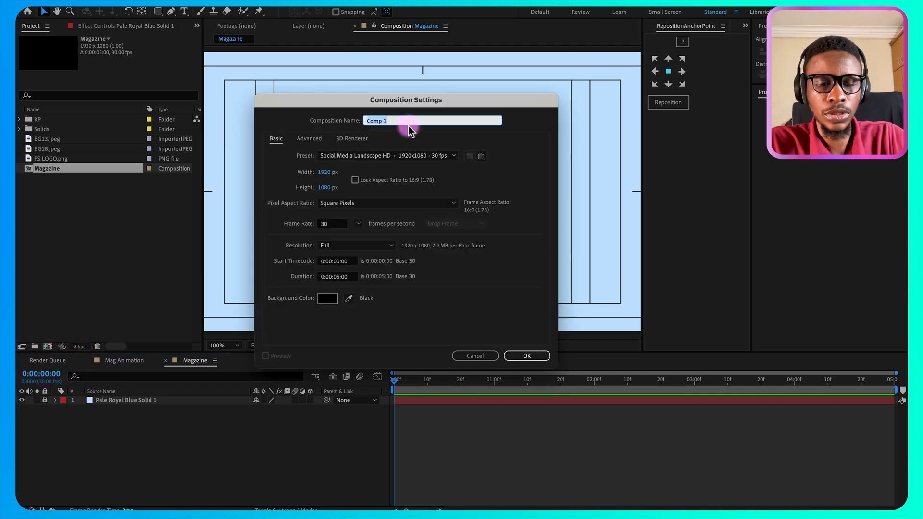
pyautogui.write('front')
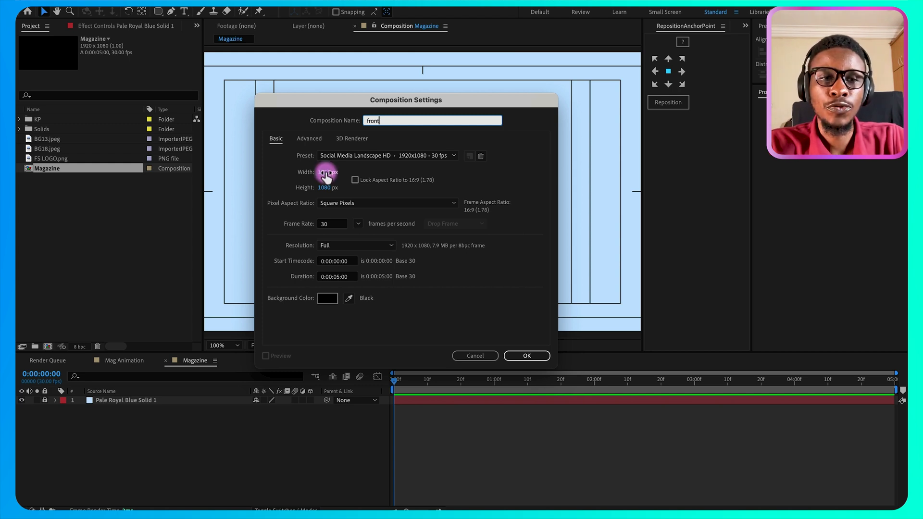
pyautogui.click(326, 173)
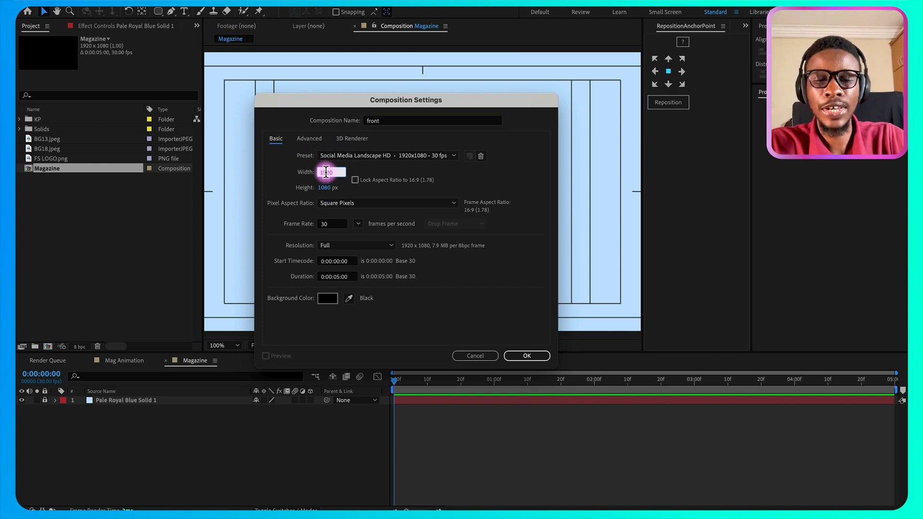
pyautogui.write('500')
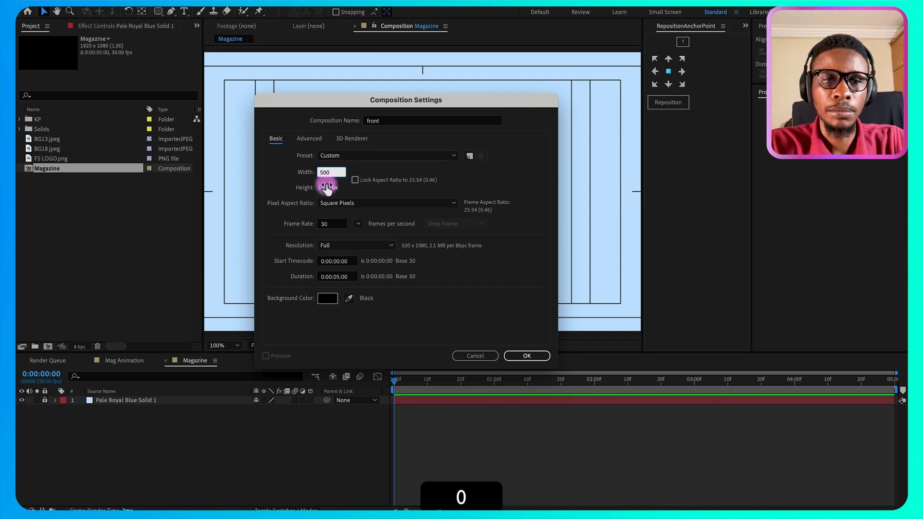
pyautogui.click(326, 187)
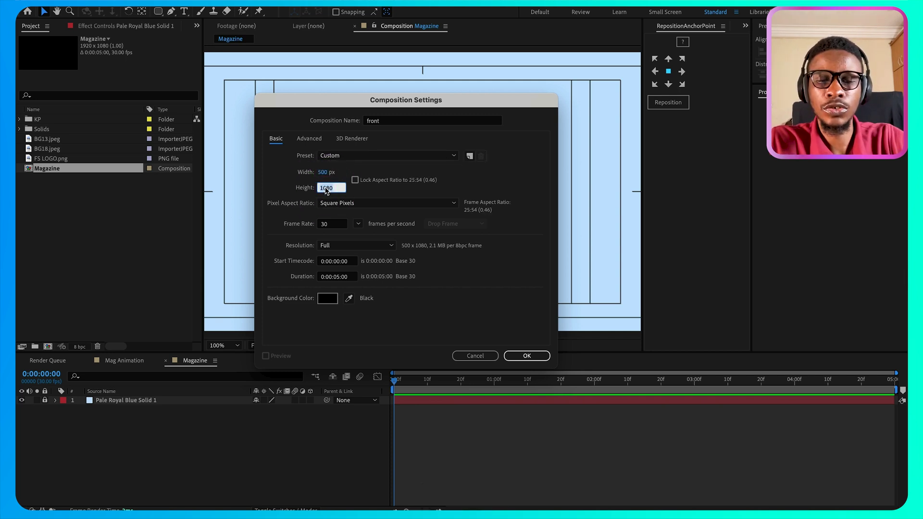
pyautogui.write('700')
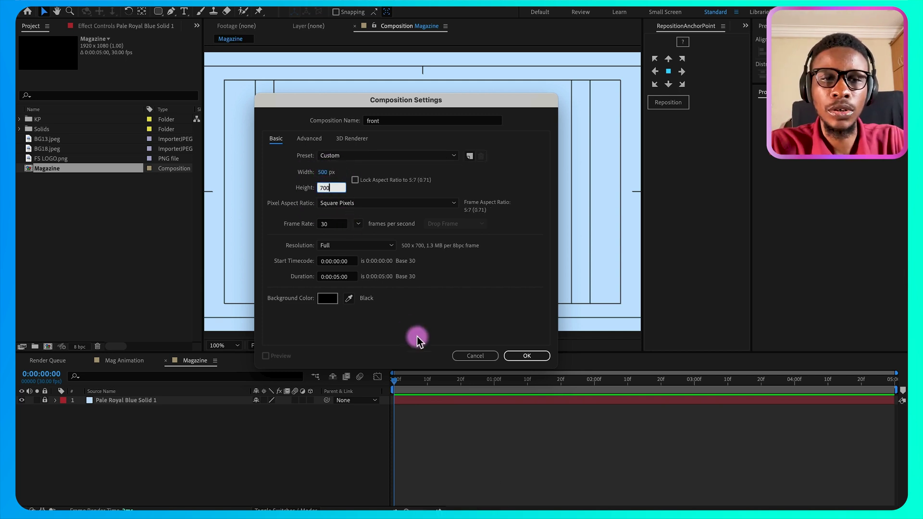
pyautogui.click(527, 356)
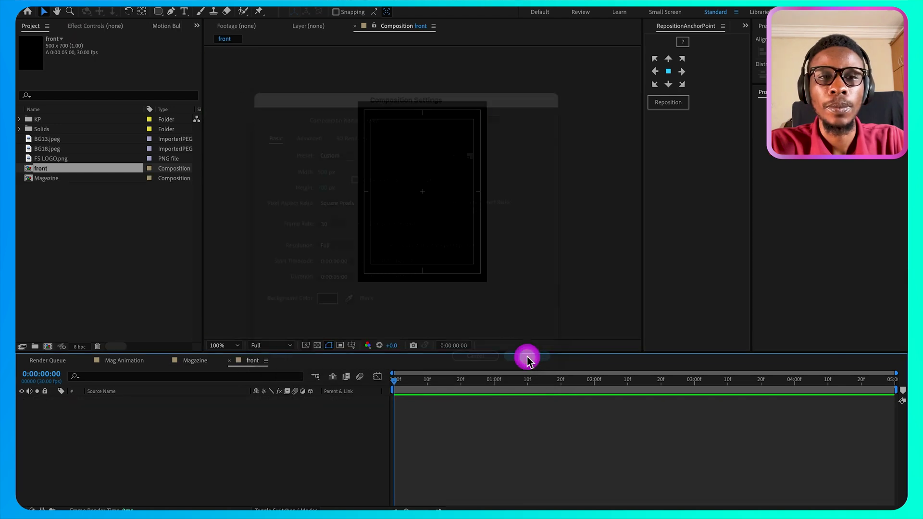
# Step: Fill the front composition with a full-frame cream rectangle shape layer
pyautogui.click(159, 11)
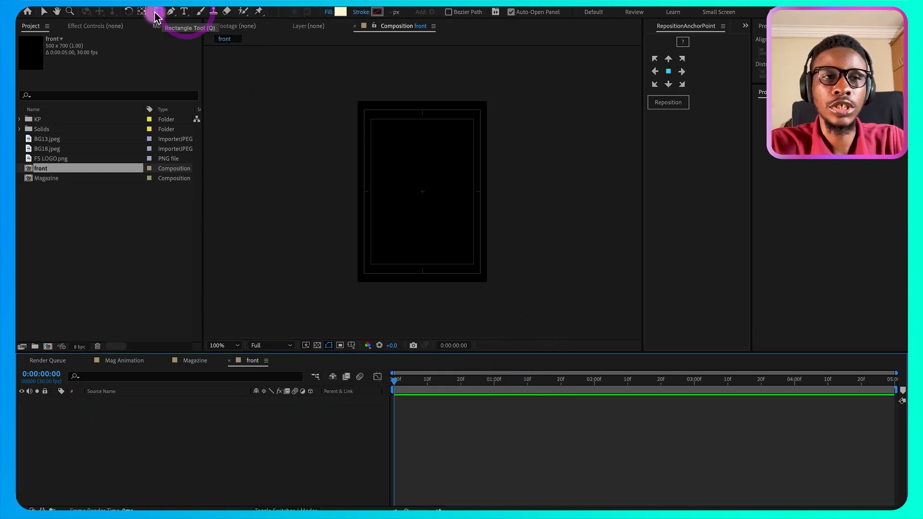
pyautogui.doubleClick(159, 11)
pyautogui.click(278, 447)
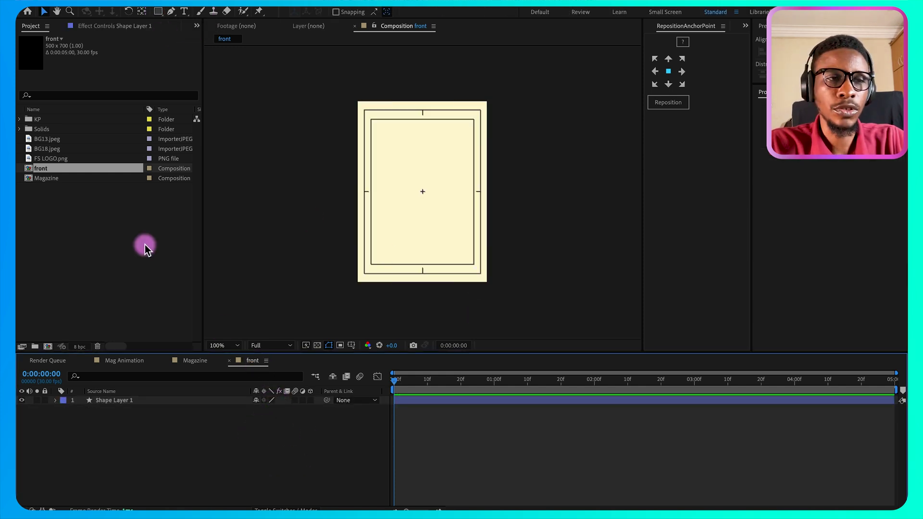
# Step: Duplicate the front composition and name the copy back
pyautogui.click(43, 169)
pyautogui.press('super+d')
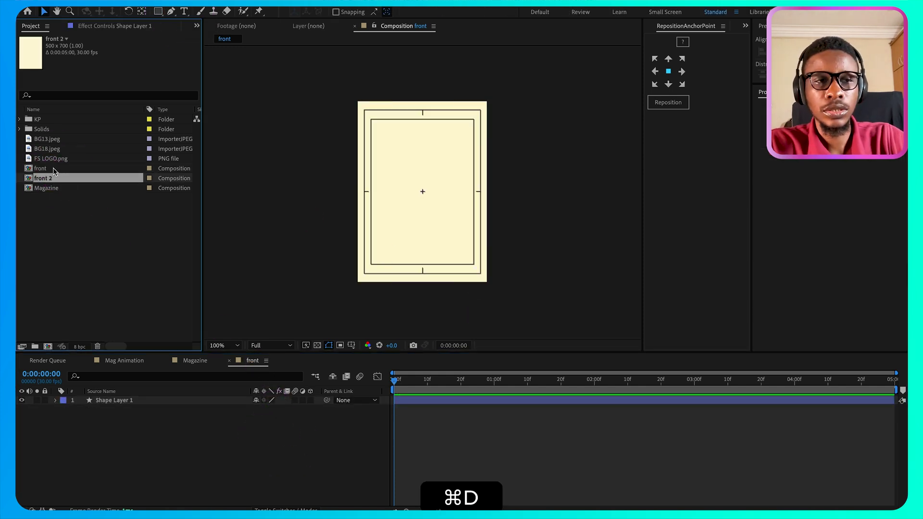
pyautogui.press('Return')
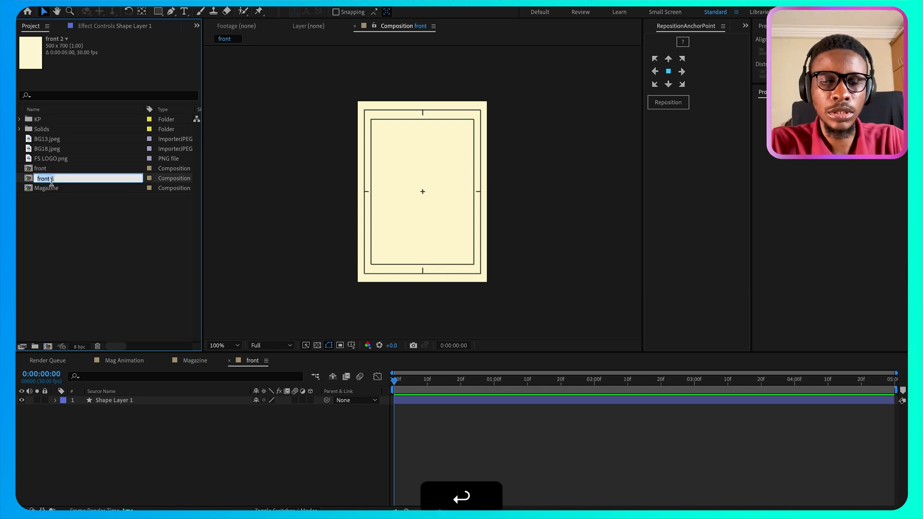
pyautogui.write('back')
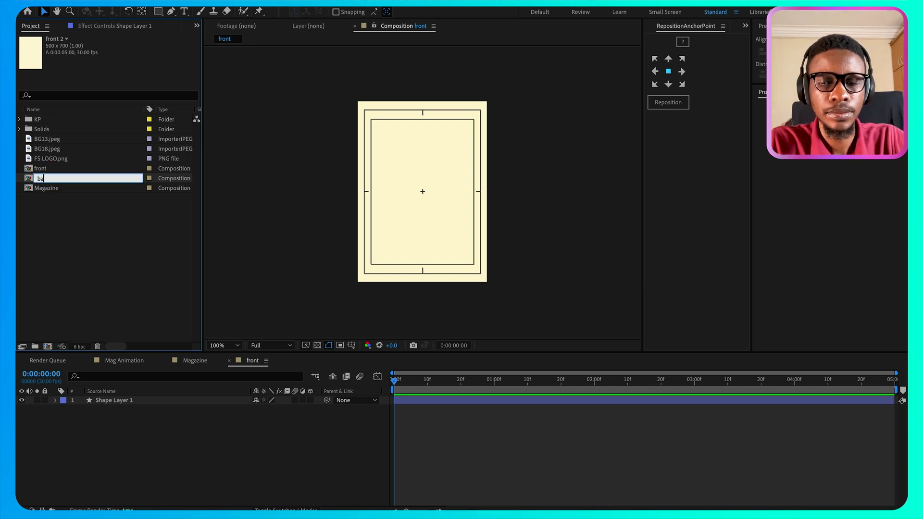
pyautogui.press('Return')
pyautogui.click(470, 487)
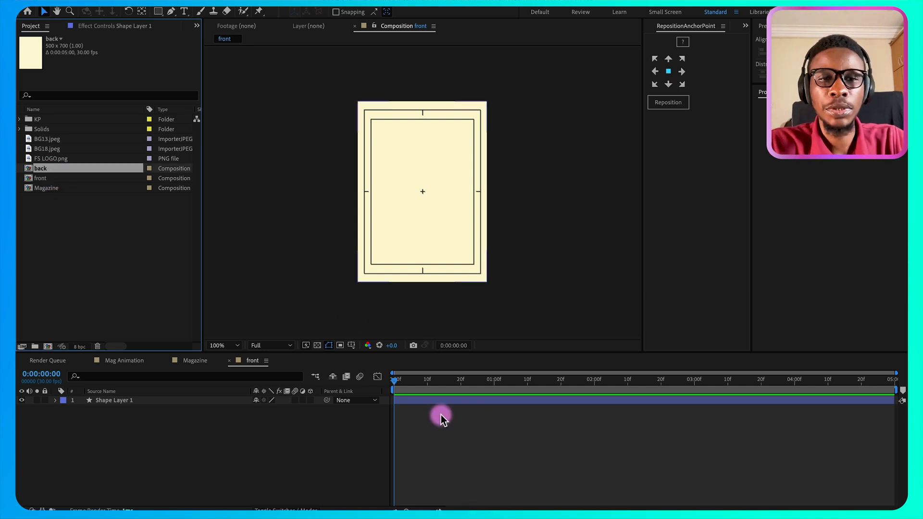
# Step: Draw a large ellipse and move it up toward the top of the page
pyautogui.click(159, 12)
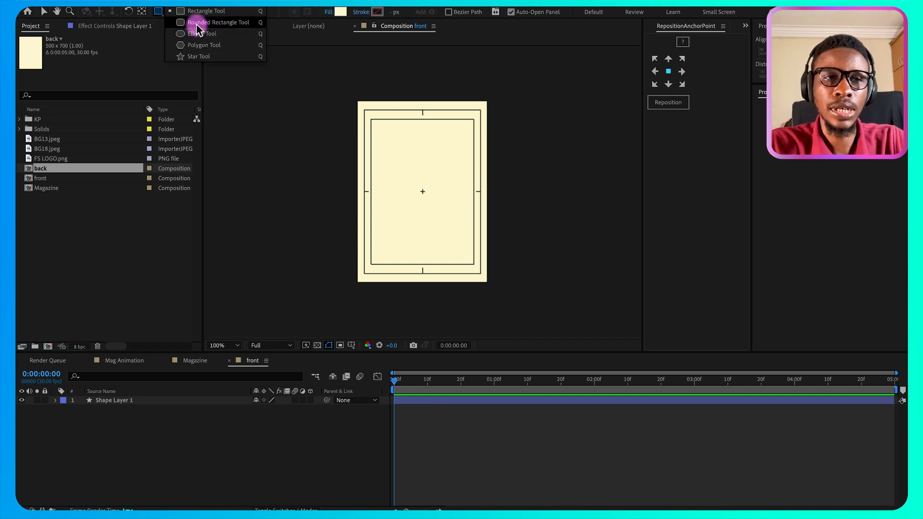
pyautogui.click(202, 33)
pyautogui.moveTo(324, 92); pyautogui.dragTo(506, 192)
pyautogui.press('v')
pyautogui.moveTo(453, 157); pyautogui.dragTo(464, 73)
pyautogui.click(474, 360)
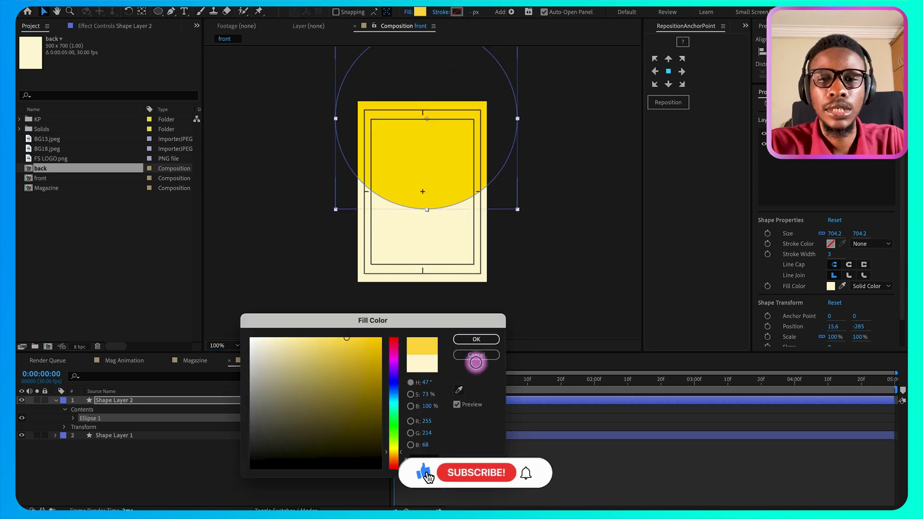
# Step: Change the page rectangle's fill colour to blue
pyautogui.click(471, 281)
pyautogui.click(419, 12)
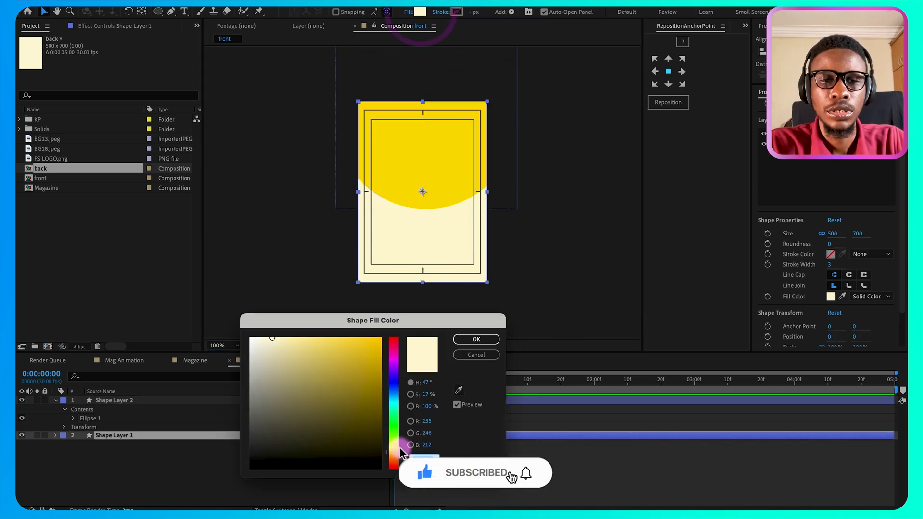
pyautogui.moveTo(370, 426); pyautogui.dragTo(313, 359)
pyautogui.click(476, 339)
# Step: Refill the ellipse with a lighter blue, A2CAFE
pyautogui.click(581, 171)
pyautogui.click(456, 128)
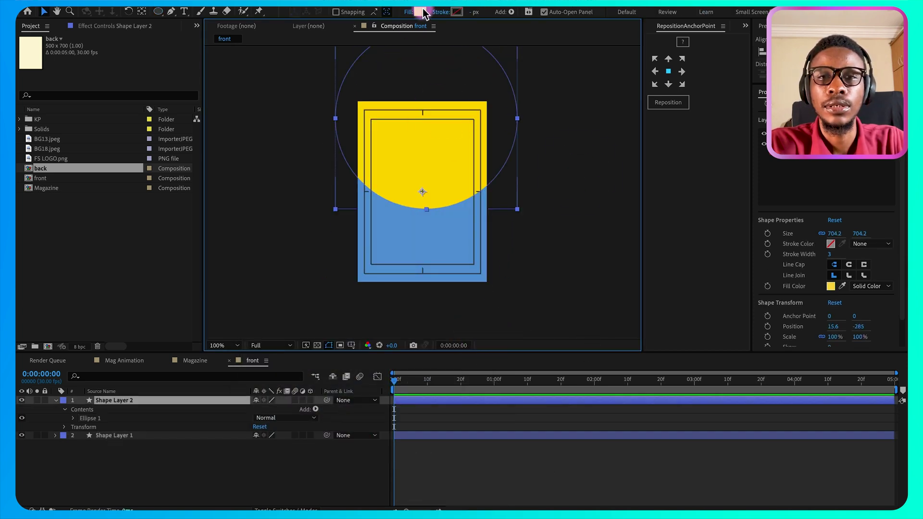
pyautogui.click(421, 13)
pyautogui.click(458, 390)
pyautogui.click(456, 187)
pyautogui.click(296, 337)
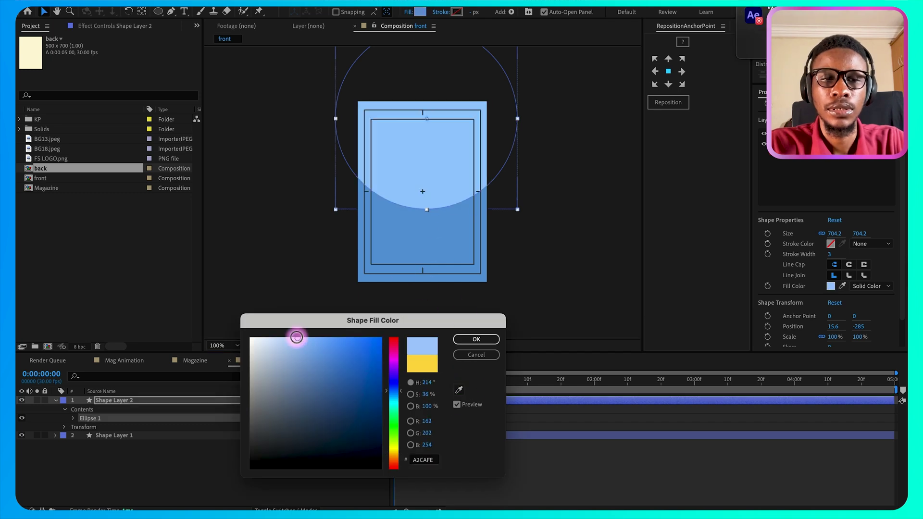
pyautogui.moveTo(296, 337); pyautogui.dragTo(276, 327)
pyautogui.click(476, 339)
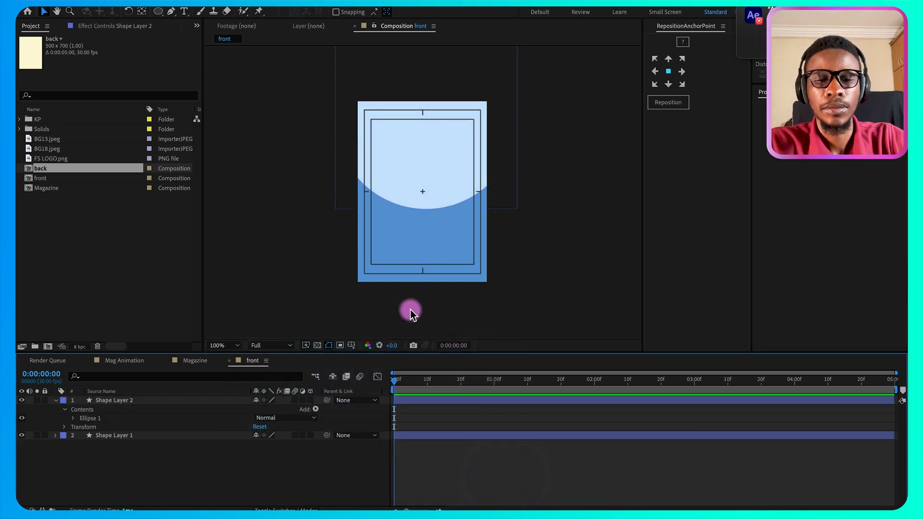
# Step: Add centred FRONT text below the ellipse and scale it down to 62 px
pyautogui.press('super+t')
pyautogui.click(406, 229)
pyautogui.write('FRONT')
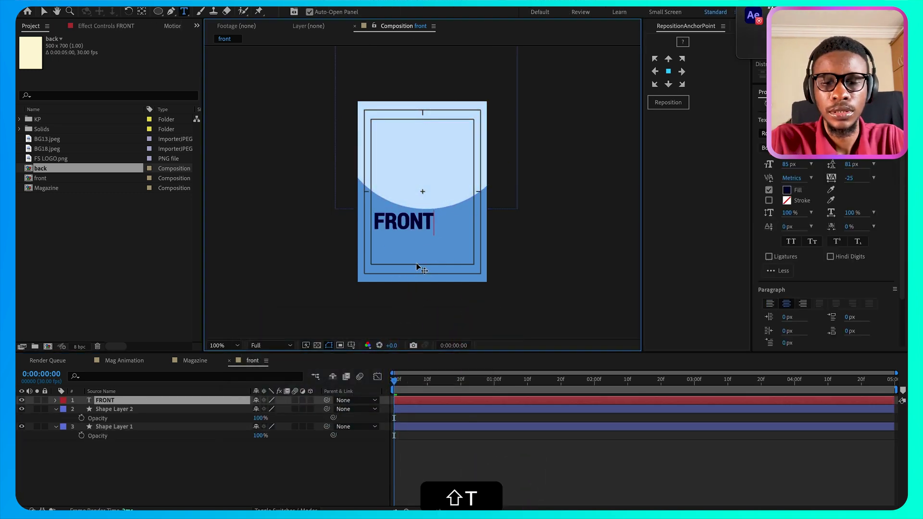
pyautogui.press('shift+super+Return')
pyautogui.press('v')
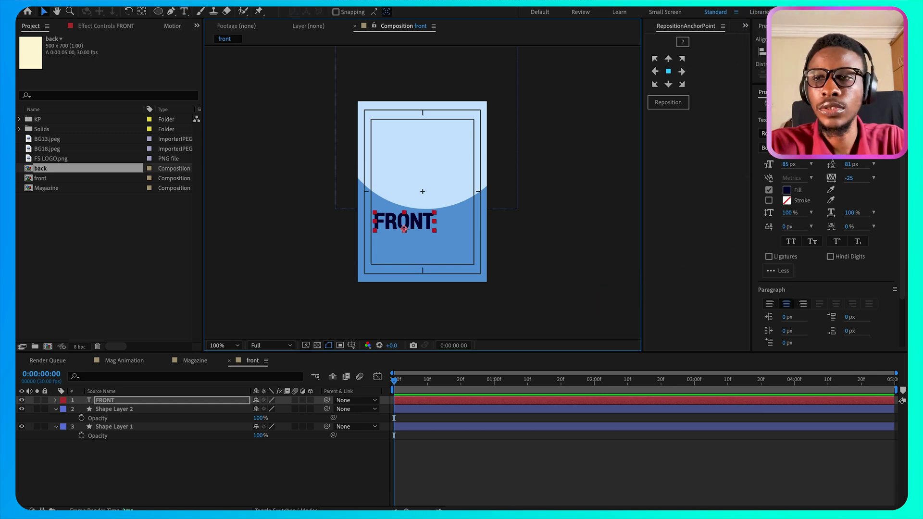
pyautogui.press('s')
pyautogui.moveTo(789, 164); pyautogui.dragTo(764, 165)
pyautogui.click(497, 463)
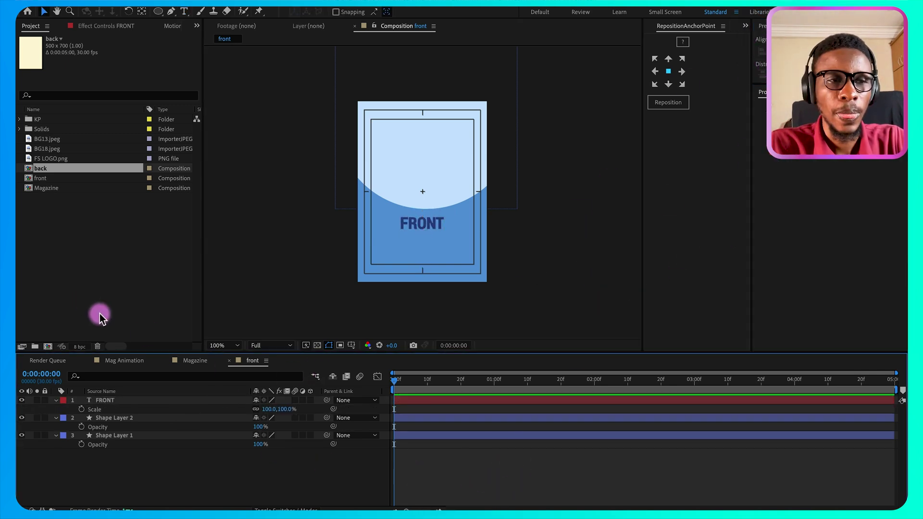
# Step: In the back composition, recolour the rectangle to blue 6681E9
pyautogui.doubleClick(46, 171)
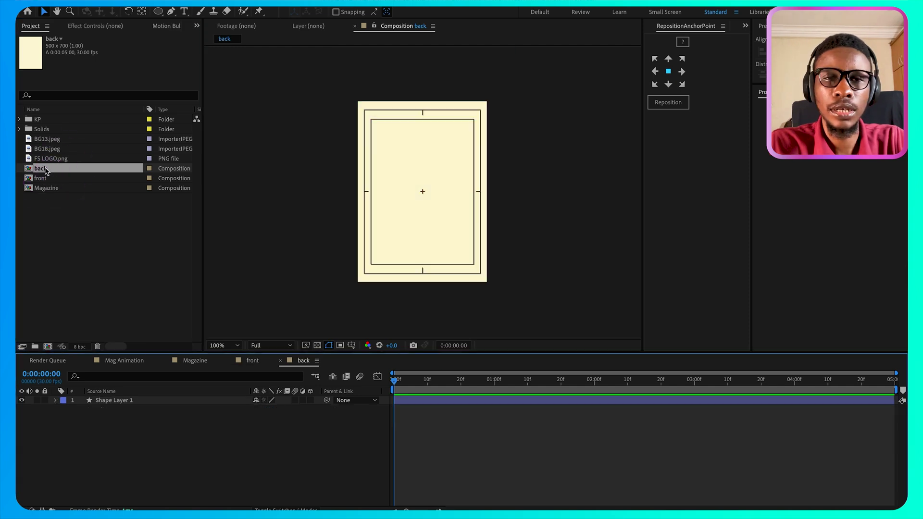
pyautogui.click(430, 401)
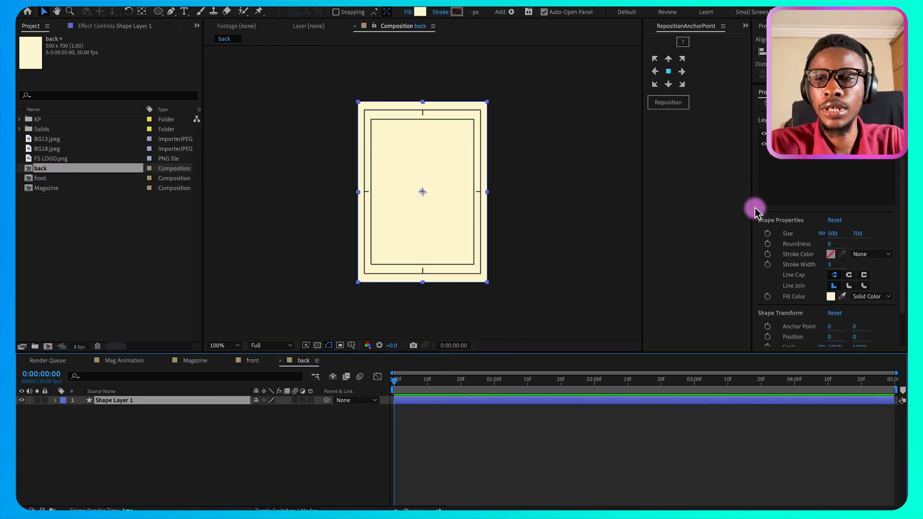
pyautogui.click(830, 296)
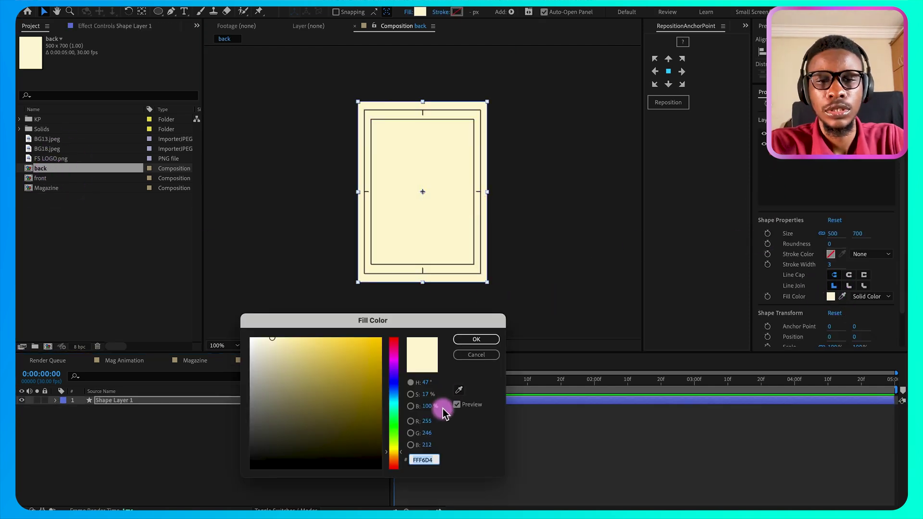
pyautogui.click(394, 383)
pyautogui.moveTo(341, 351); pyautogui.dragTo(324, 349)
pyautogui.click(468, 339)
# Step: Draw a tall ellipse over the page's right side and fill it pale blue
pyautogui.click(157, 11)
pyautogui.click(455, 449)
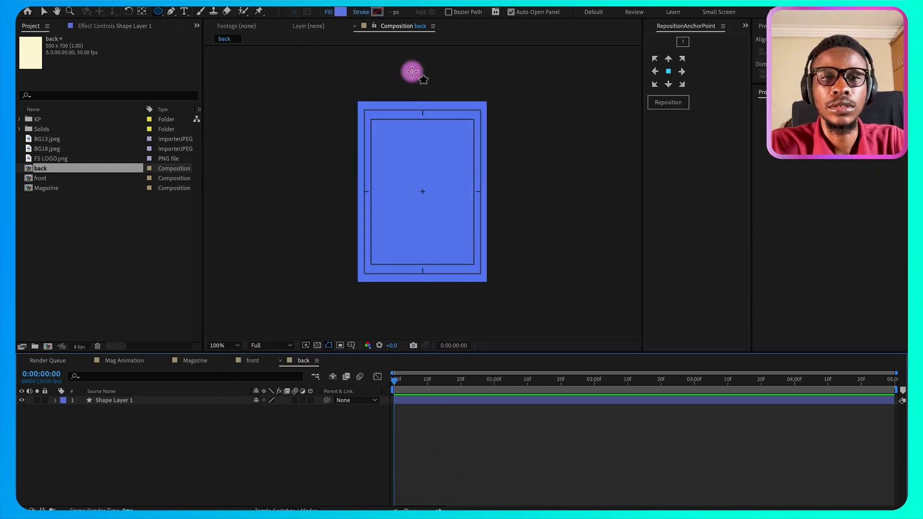
pyautogui.moveTo(411, 71); pyautogui.dragTo(559, 310)
pyautogui.click(830, 286)
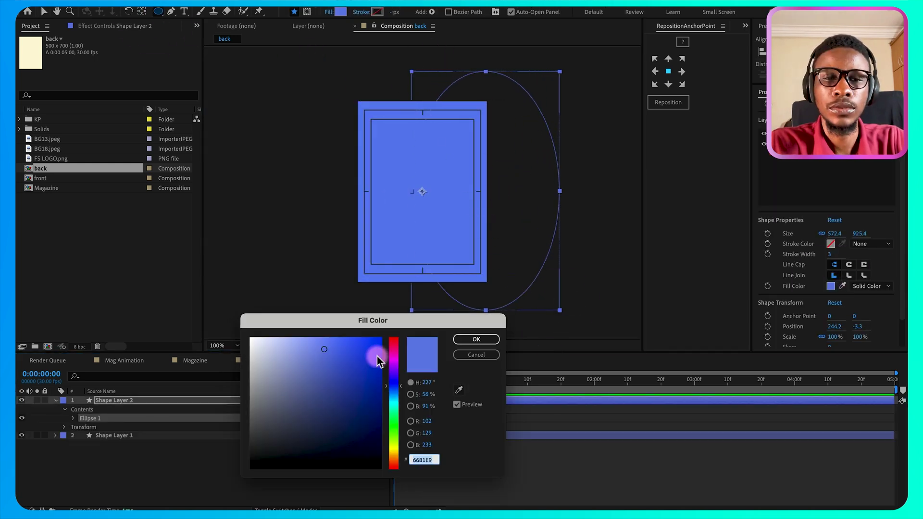
pyautogui.click(279, 353)
pyautogui.click(477, 339)
pyautogui.click(468, 471)
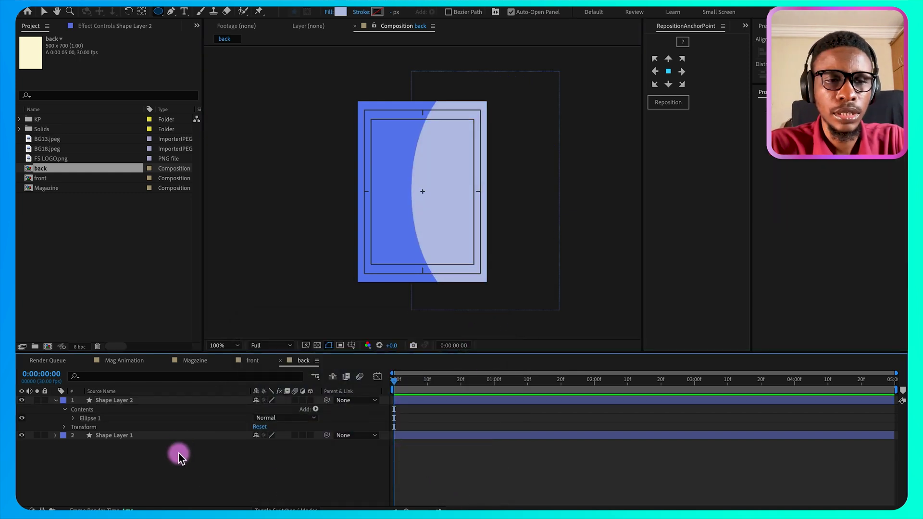
# Step: Duplicate the front composition and rename the copy from front 2 to front-inner
pyautogui.click(41, 179)
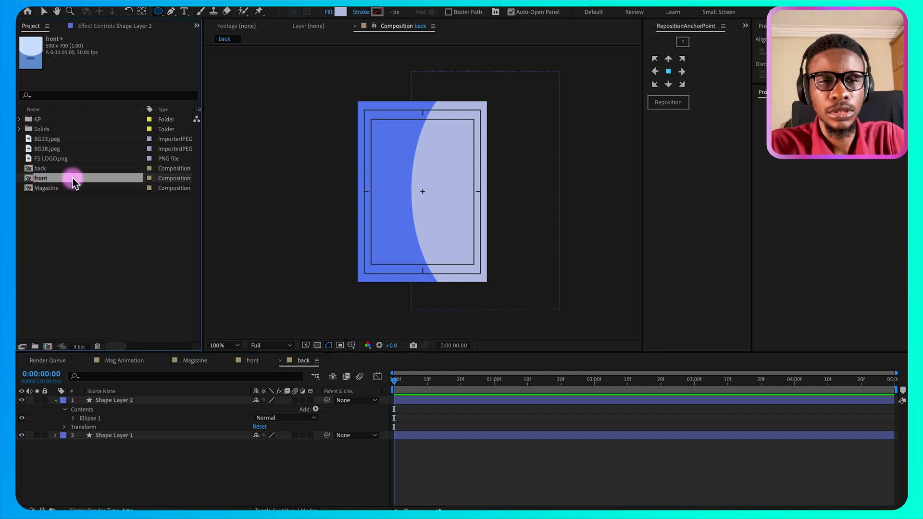
pyautogui.press('super+d')
pyautogui.click(56, 191)
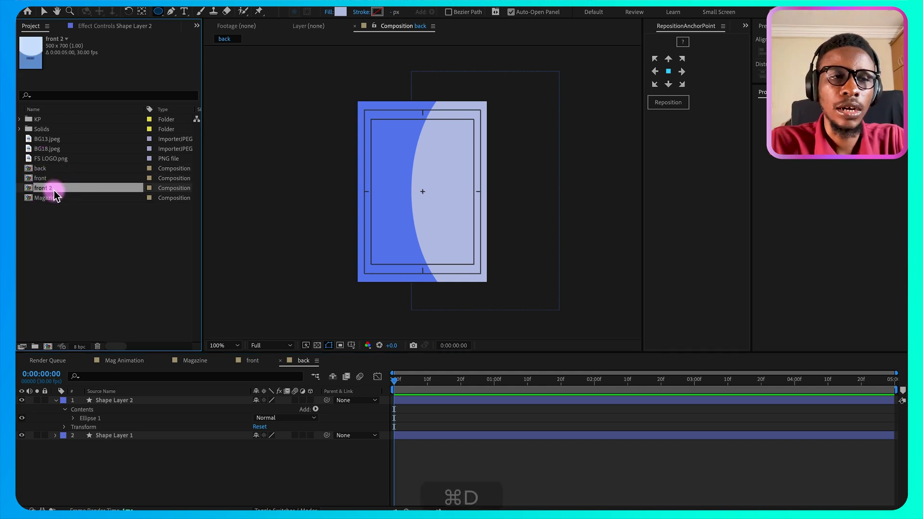
pyautogui.press('Return')
pyautogui.press('Right')
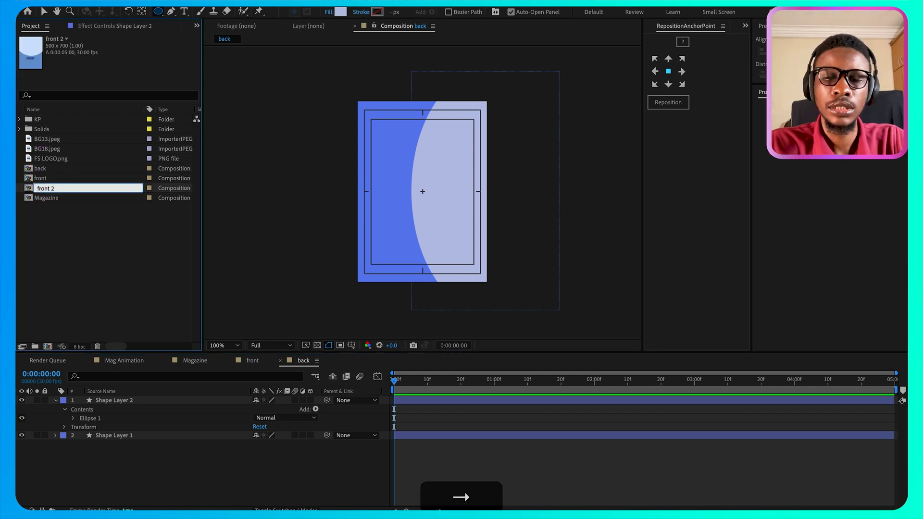
pyautogui.press('BackSpace')
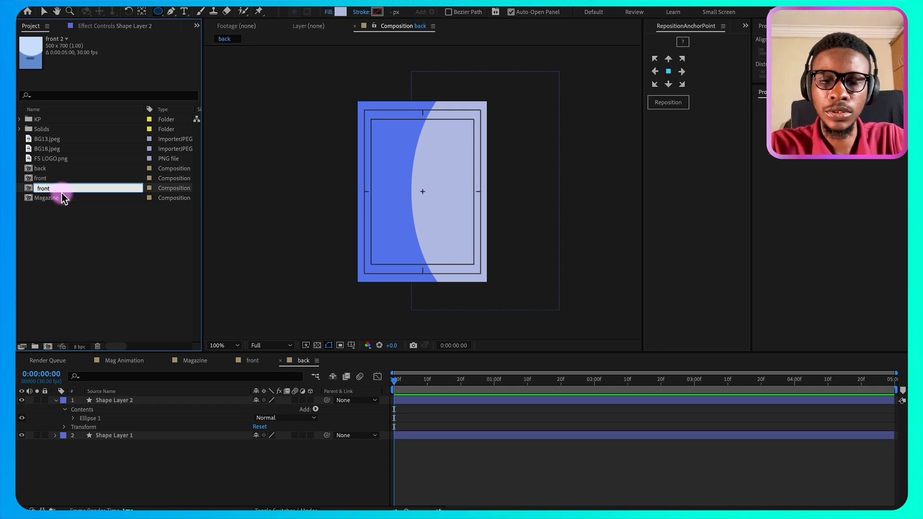
pyautogui.press('BackSpace')
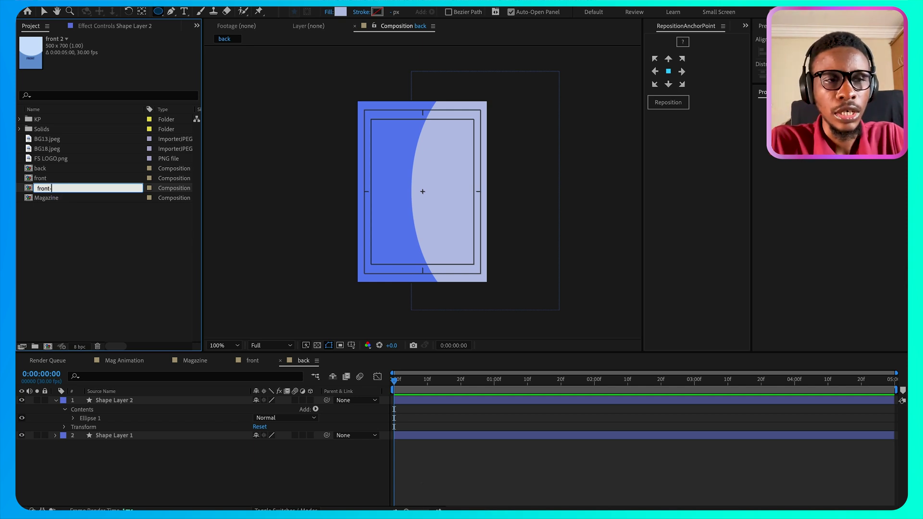
pyautogui.write('inner')
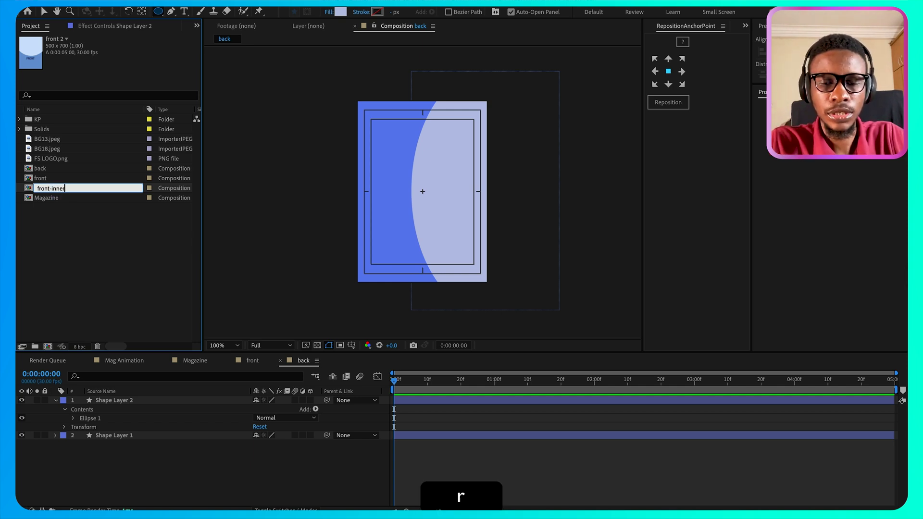
pyautogui.press('Return')
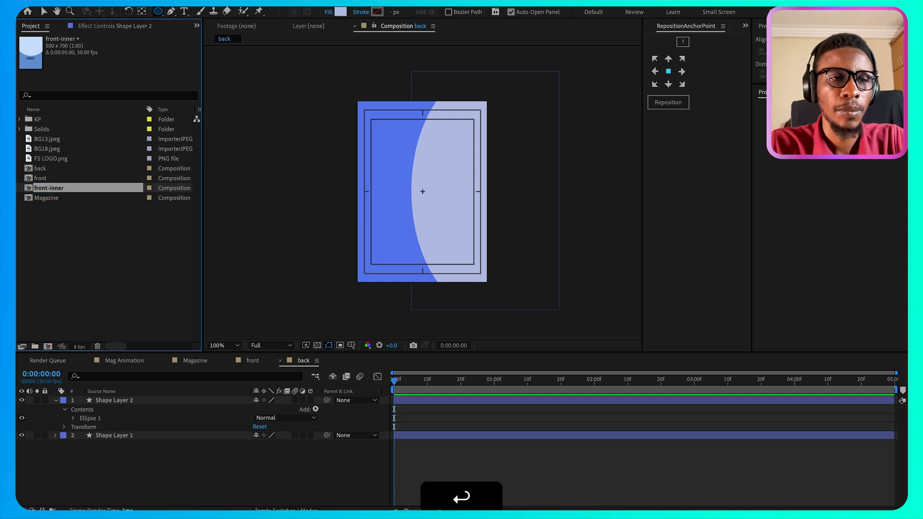
# Step: In front-inner, delete the FRONT text and ellipse shape layers
pyautogui.doubleClick(57, 188)
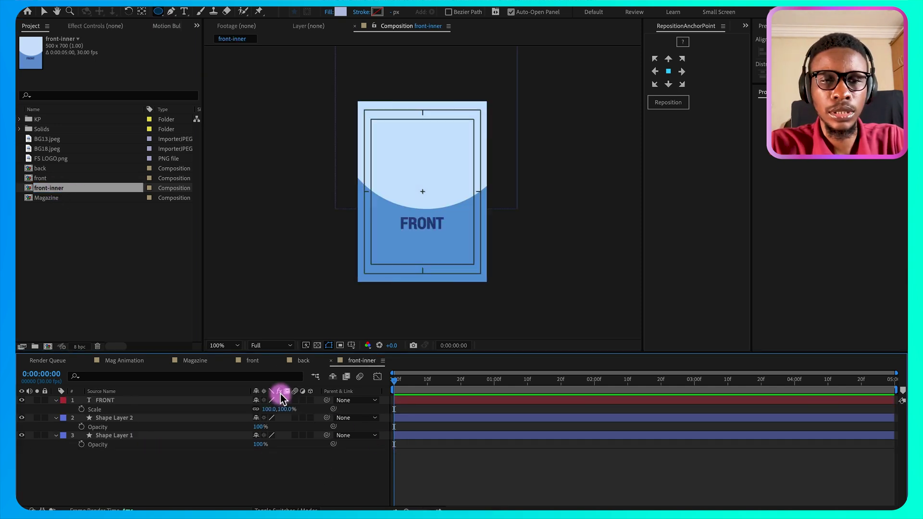
pyautogui.click(108, 401)
pyautogui.press('BackSpace')
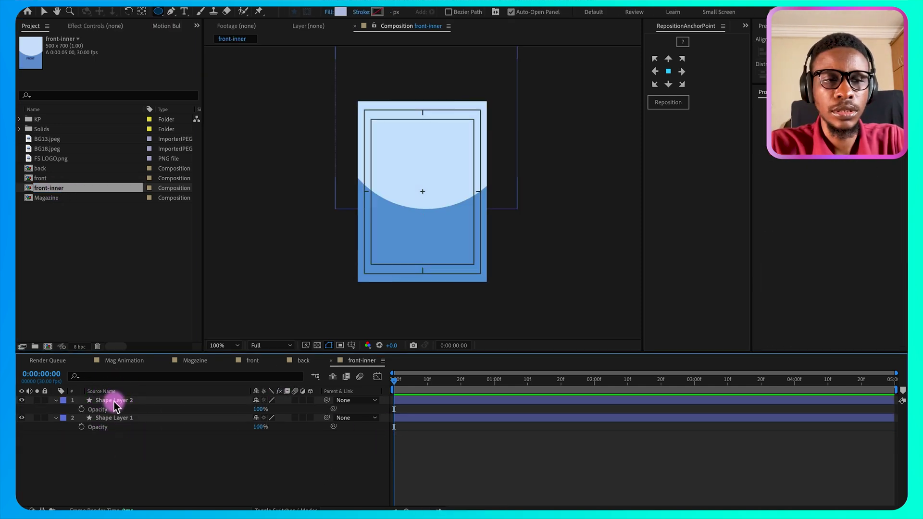
pyautogui.click(111, 400)
pyautogui.press('BackSpace')
# Step: Fill the rectangle with a linear gradient from pale blue E4F3FF to deep blue 114F86
pyautogui.click(108, 401)
pyautogui.click(341, 13)
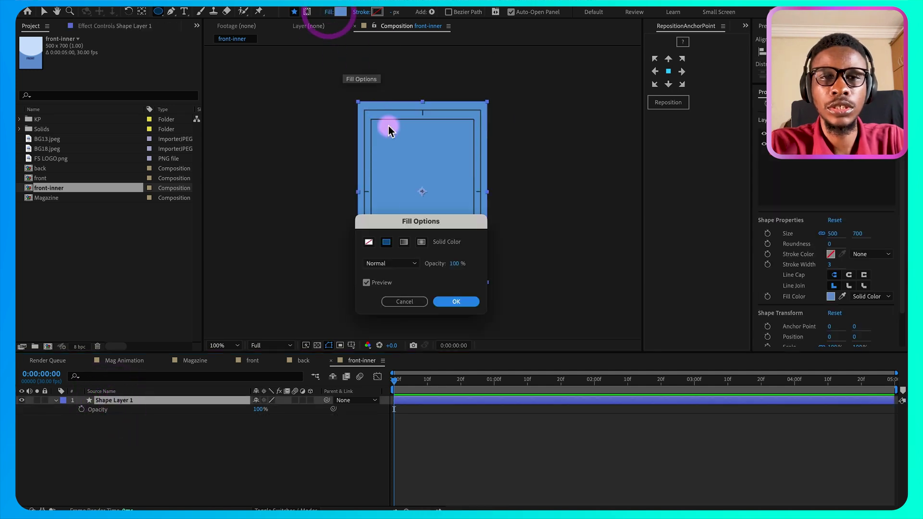
pyautogui.click(391, 239)
pyautogui.click(457, 301)
pyautogui.click(340, 12)
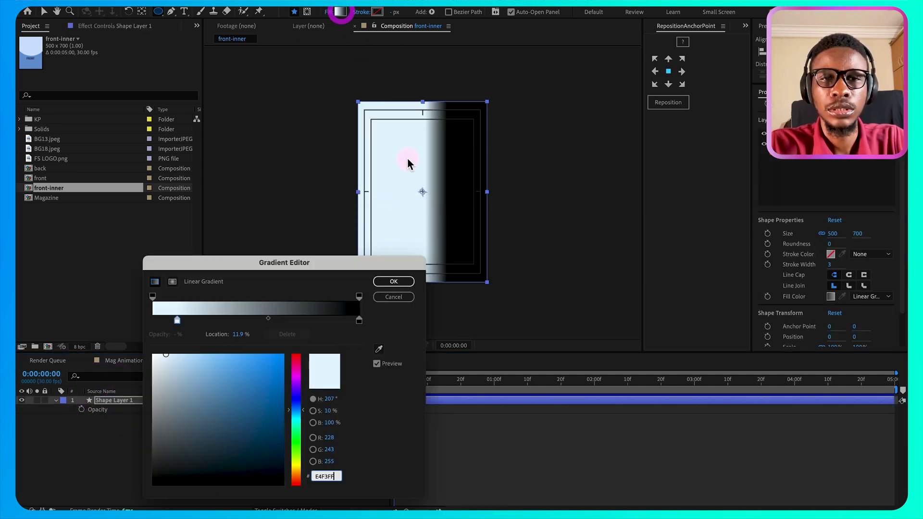
pyautogui.click(177, 320)
pyautogui.click(359, 320)
pyautogui.click(293, 417)
pyautogui.click(267, 412)
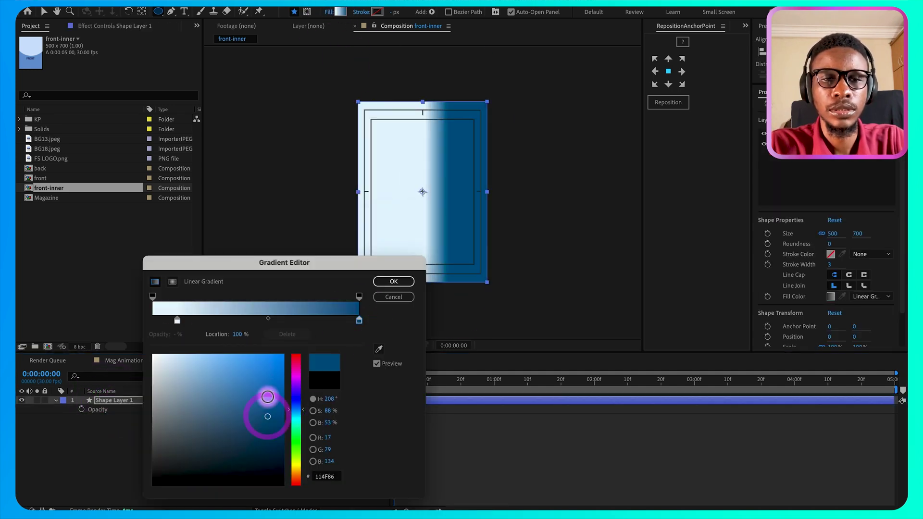
pyautogui.click(392, 282)
pyautogui.press('v')
pyautogui.click(452, 197)
# Step: Run the gradient diagonally from the top-left to the bottom-right corner
pyautogui.moveTo(452, 197); pyautogui.dragTo(479, 268)
pyautogui.moveTo(424, 196); pyautogui.dragTo(373, 120)
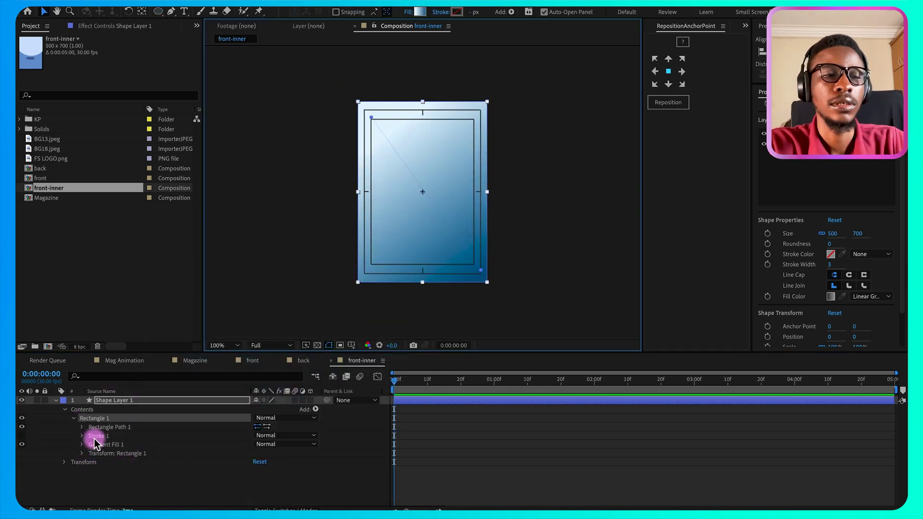
pyautogui.click(56, 400)
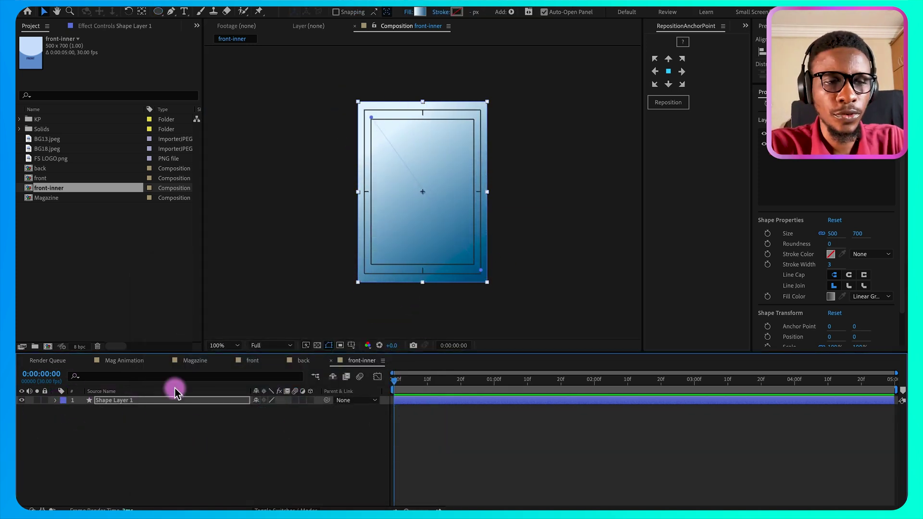
# Step: Duplicate front-inner and rename the copy back-inner
pyautogui.click(68, 191)
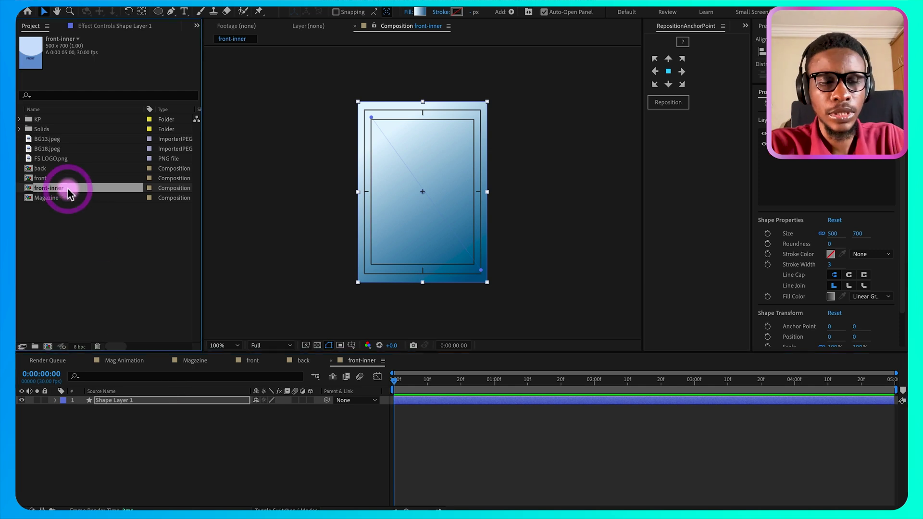
pyautogui.press('super+d')
pyautogui.click(62, 200)
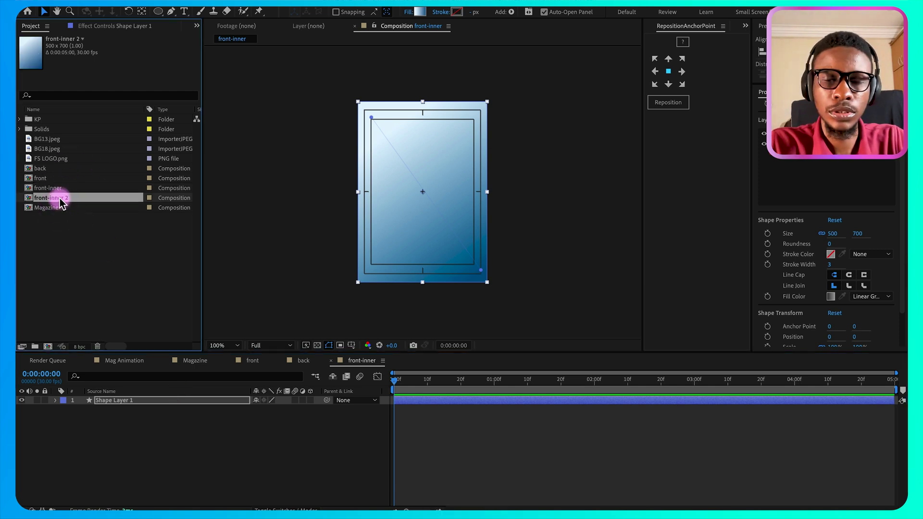
pyautogui.press('Return')
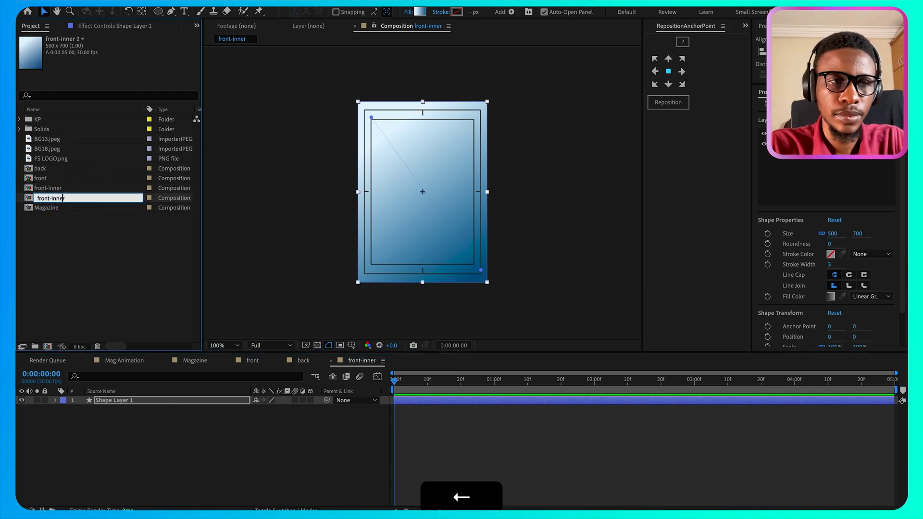
pyautogui.write('ba')
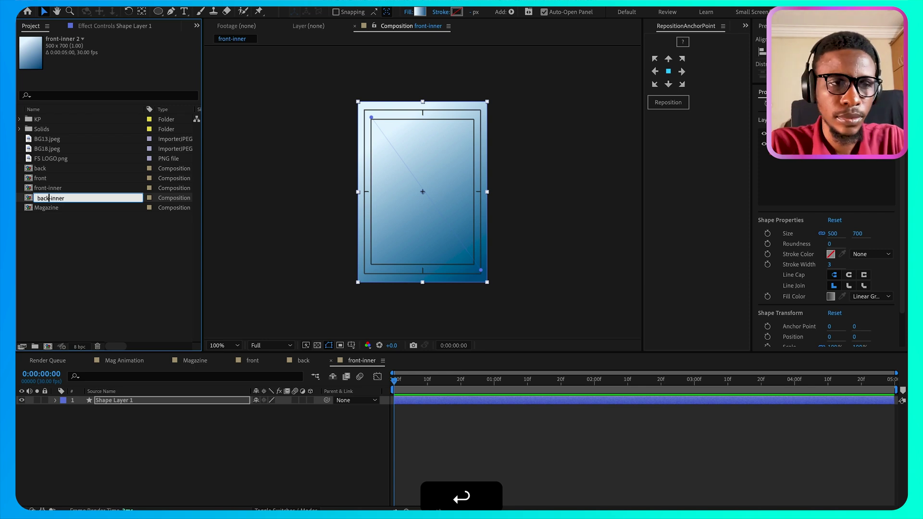
pyautogui.write('ck')
pyautogui.press('Return')
# Step: In back-inner, change the gradient's end stop to deep magenta 86114F
pyautogui.doubleClick(48, 178)
pyautogui.click(128, 402)
pyautogui.click(54, 403)
pyautogui.click(65, 409)
pyautogui.click(74, 418)
pyautogui.click(106, 427)
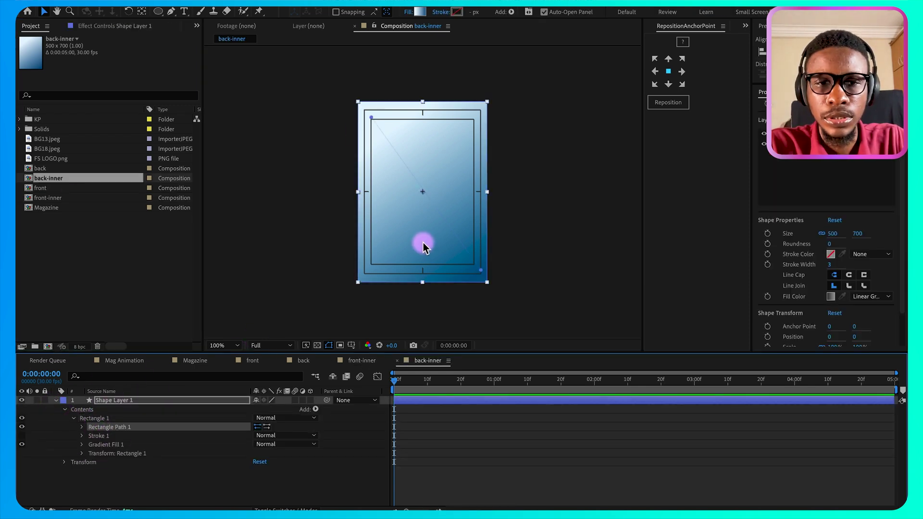
pyautogui.click(419, 12)
pyautogui.click(359, 320)
pyautogui.click(268, 417)
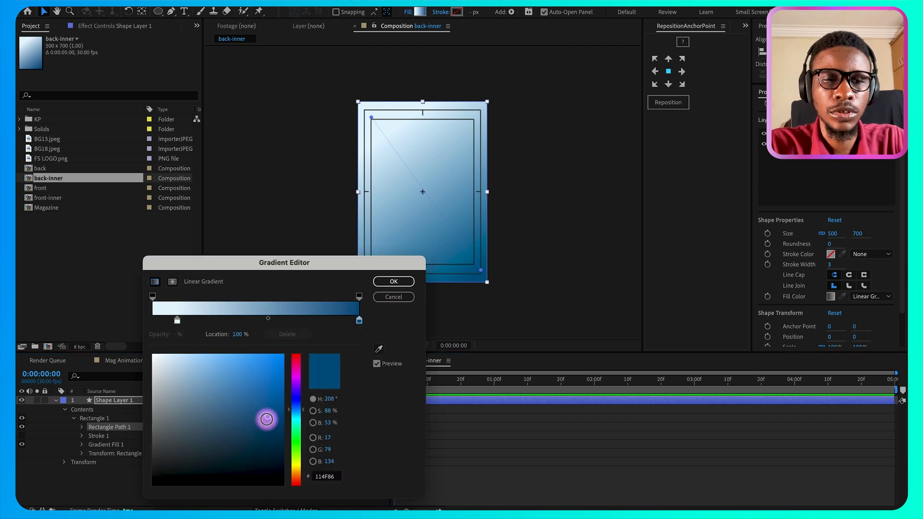
pyautogui.moveTo(301, 381); pyautogui.dragTo(298, 365)
pyautogui.click(393, 281)
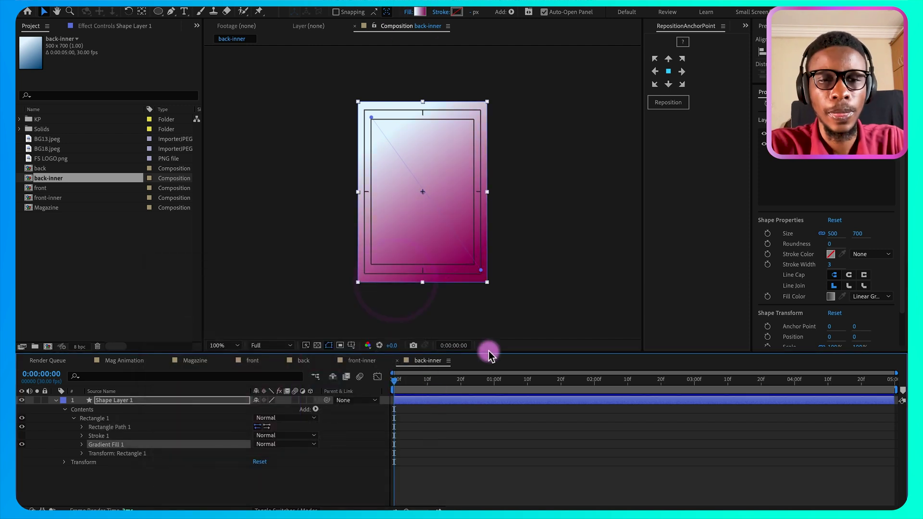
# Step: Duplicate the front composition and name the copy page-1
pyautogui.click(43, 188)
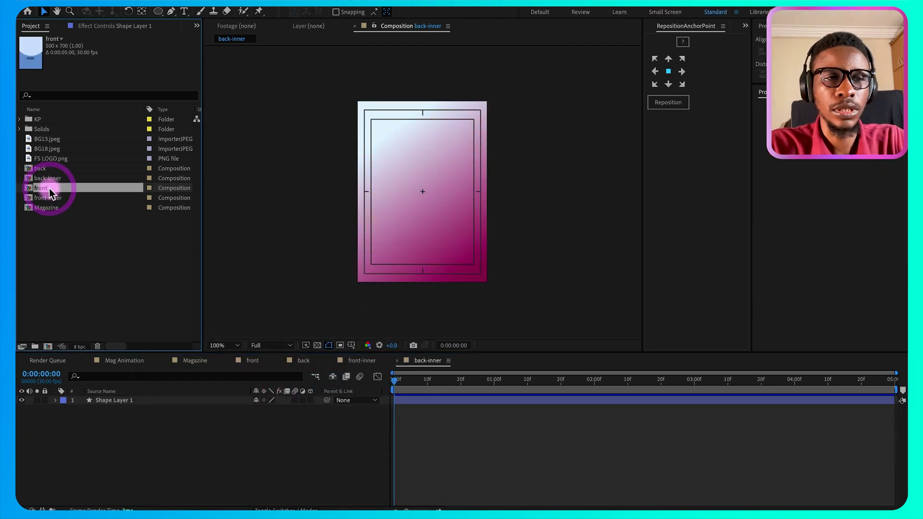
pyautogui.press('super+d')
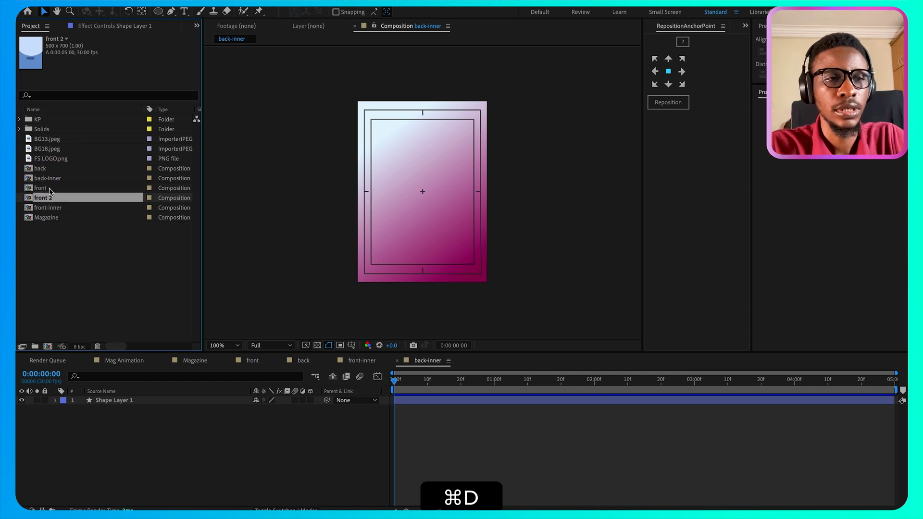
pyautogui.press('Return')
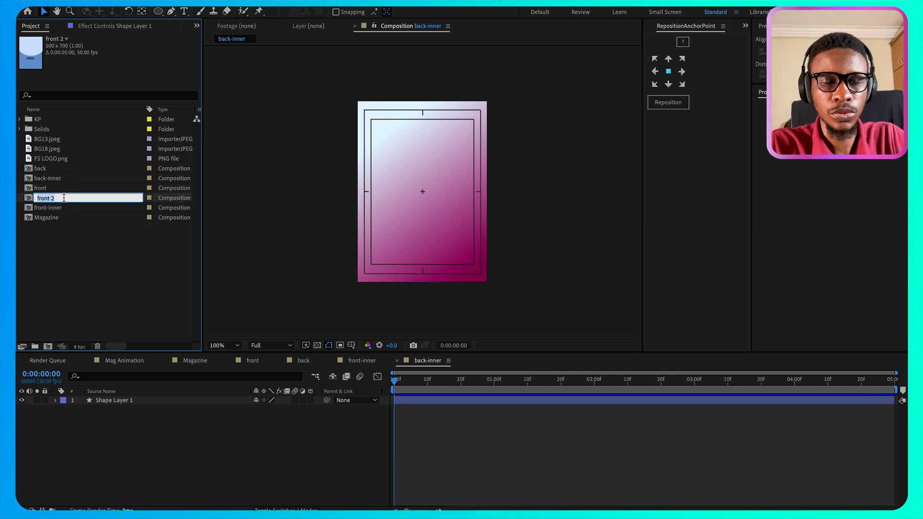
pyautogui.write('page-1')
pyautogui.press('Return')
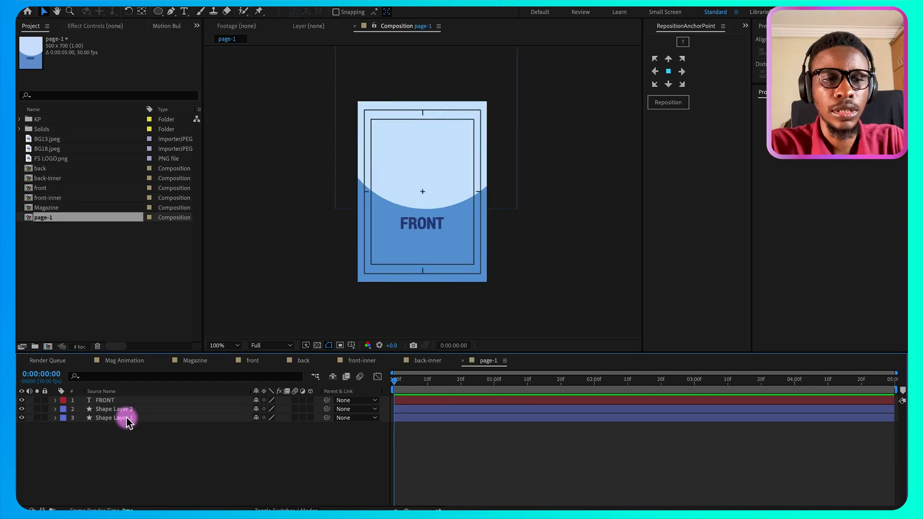
# Step: Replace the FRONT text with 01 and enlarge it
pyautogui.click(110, 401)
pyautogui.press('t')
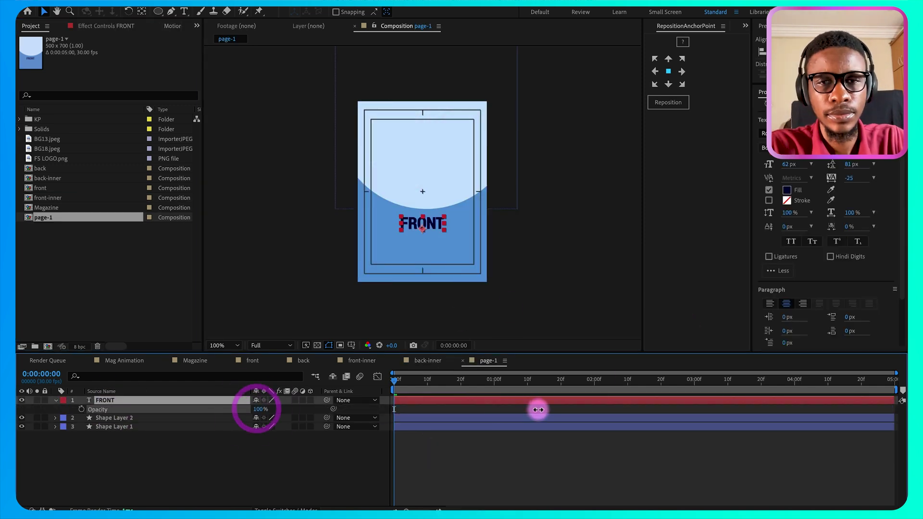
pyautogui.doubleClick(539, 400)
pyautogui.write('01')
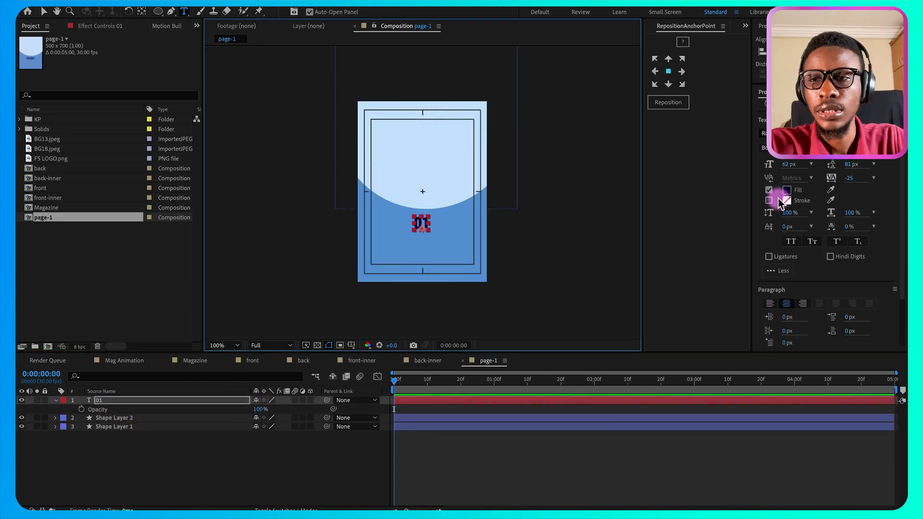
pyautogui.moveTo(788, 164); pyautogui.dragTo(817, 164)
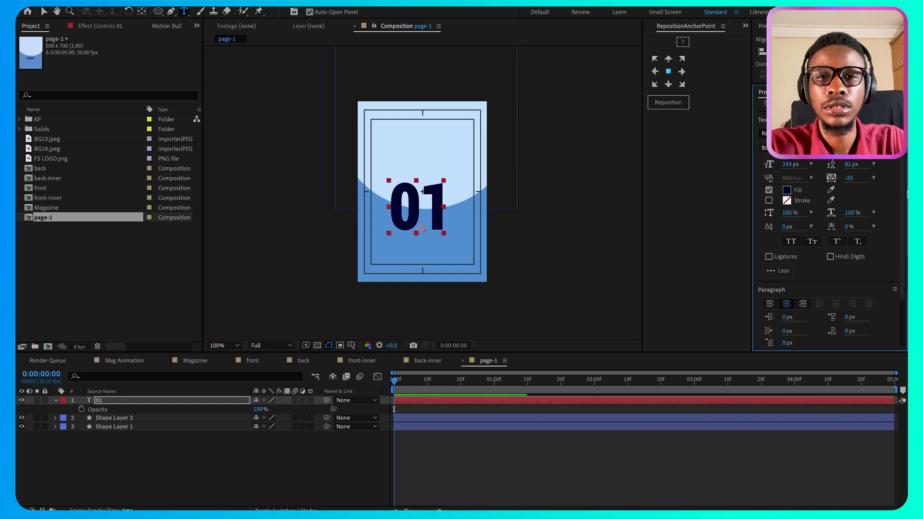
# Step: Move the ellipse to the page's left side and enlarge the 01 to 298 px
pyautogui.press('v')
pyautogui.click(456, 420)
pyautogui.moveTo(431, 124); pyautogui.dragTo(371, 195)
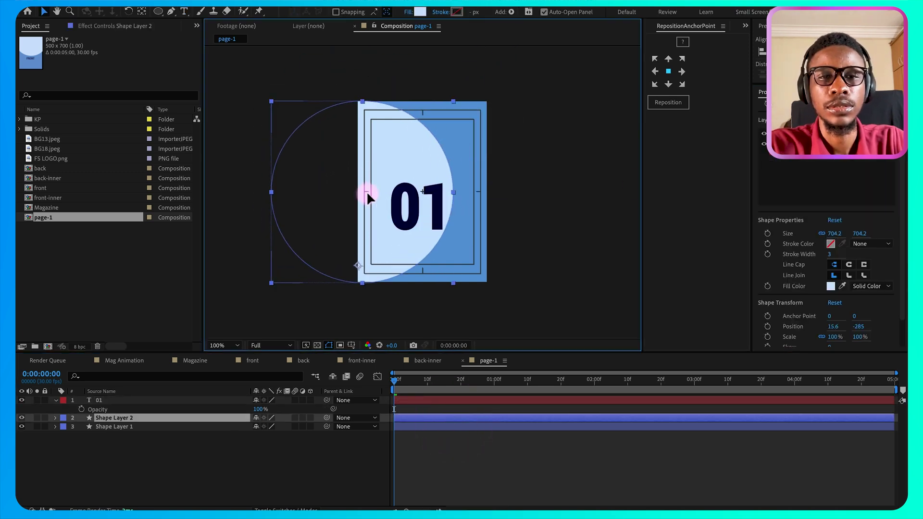
pyautogui.click(463, 401)
pyautogui.moveTo(789, 165); pyautogui.dragTo(805, 165)
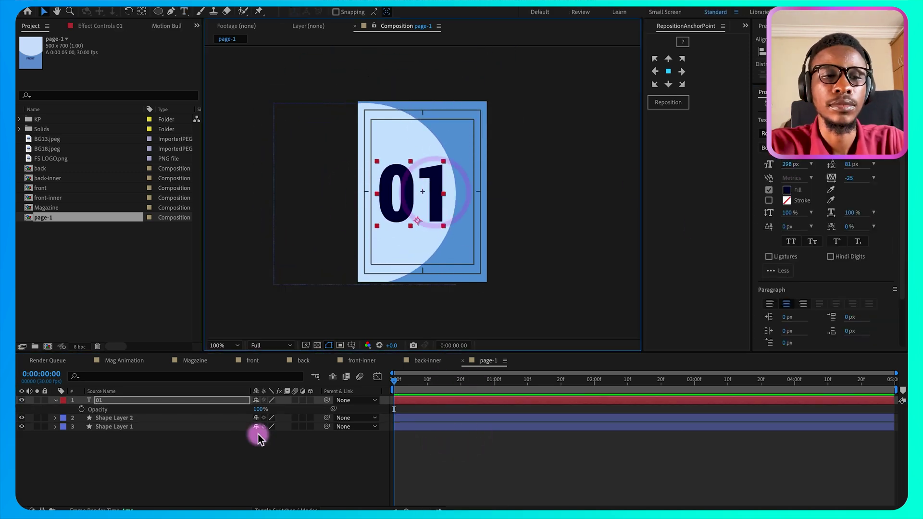
pyautogui.click(56, 400)
pyautogui.click(160, 445)
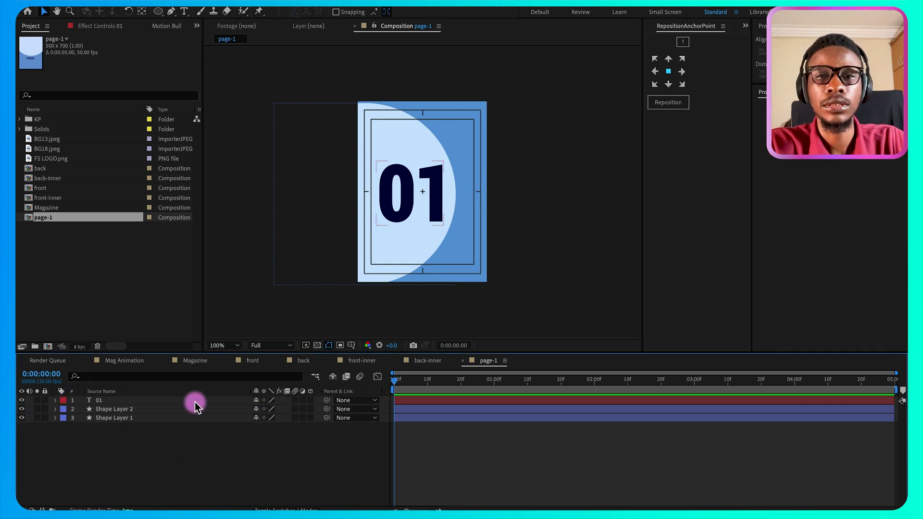
# Step: Add a new adjustment layer on top of the page-1 composition
pyautogui.click(156, 418)
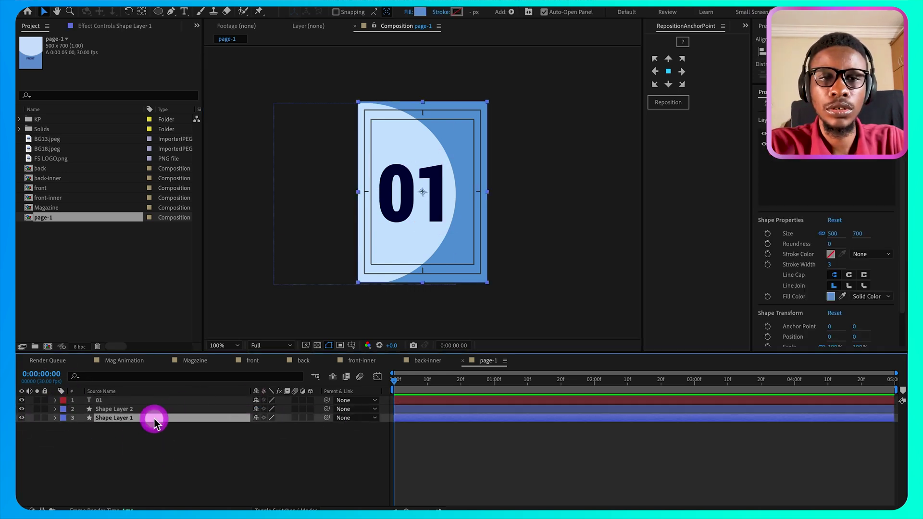
pyautogui.rightClick(133, 438)
pyautogui.click(133, 438)
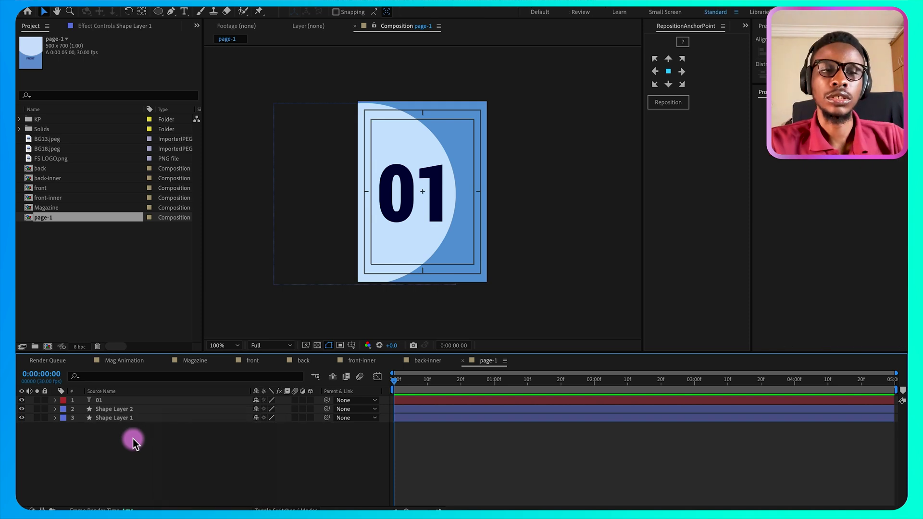
pyautogui.rightClick(149, 440)
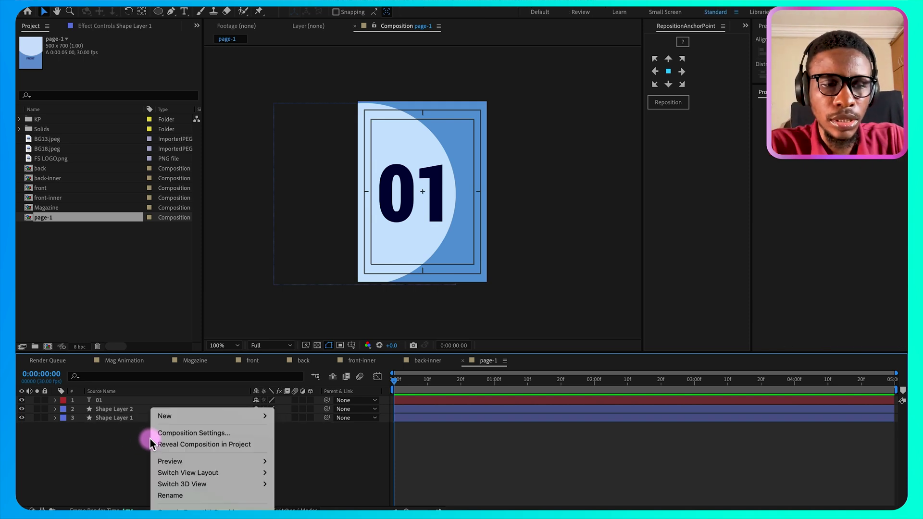
pyautogui.moveTo(211, 416)
pyautogui.click(316, 501)
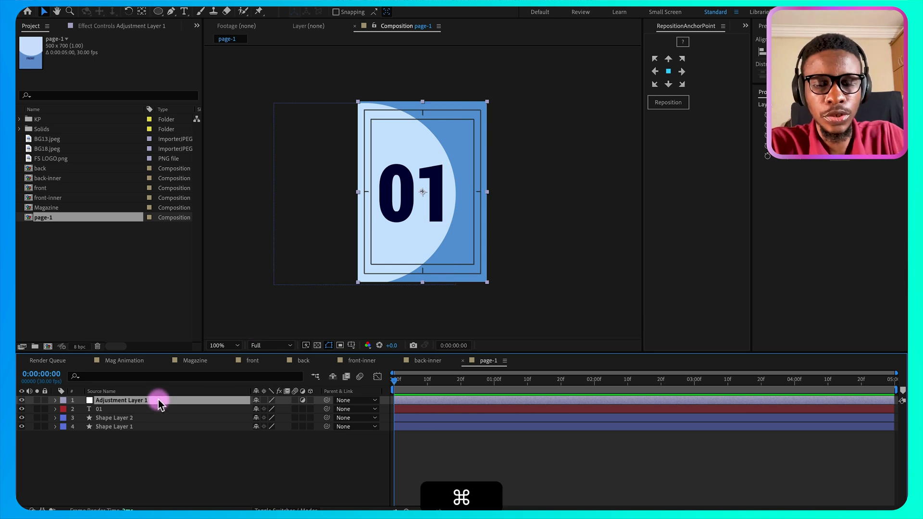
# Step: Apply Hue/Saturation to the adjustment layer and shift Master Hue until the page turns green
pyautogui.press('alt+super+space')
pyautogui.write('hu')
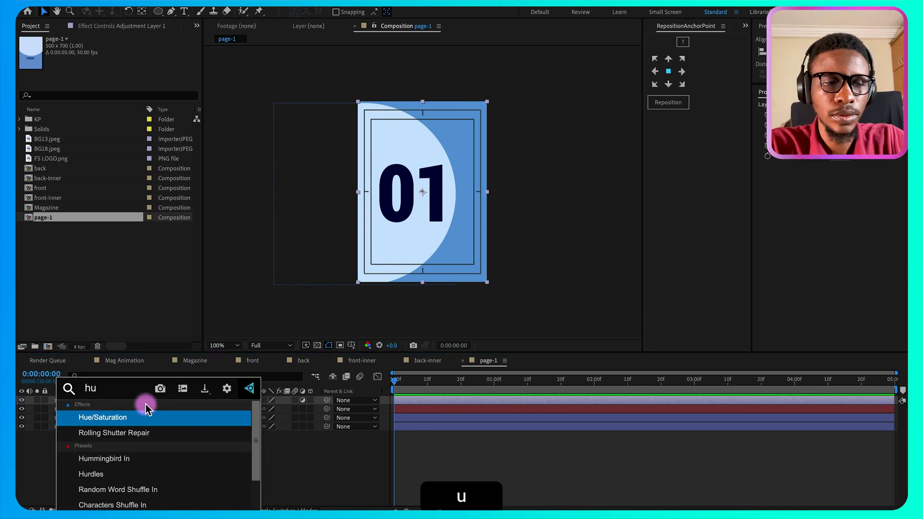
pyautogui.click(129, 417)
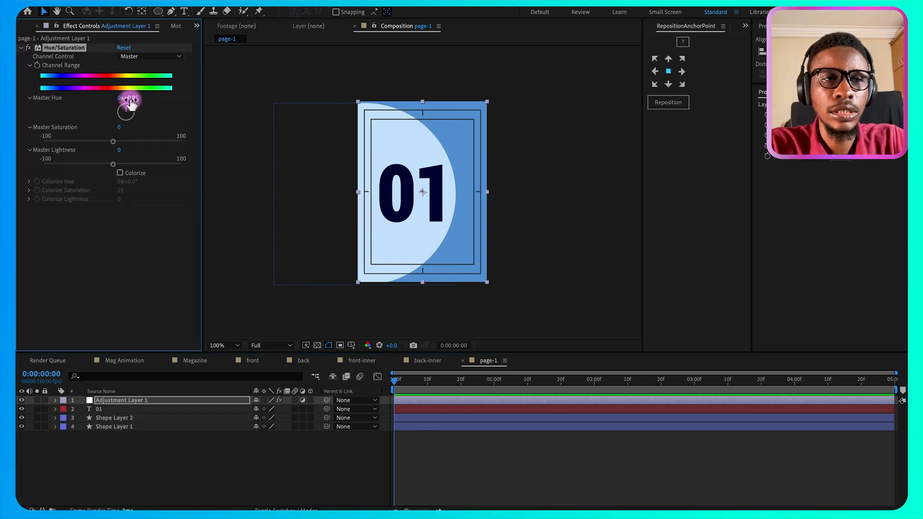
pyautogui.moveTo(129, 98); pyautogui.dragTo(77, 104)
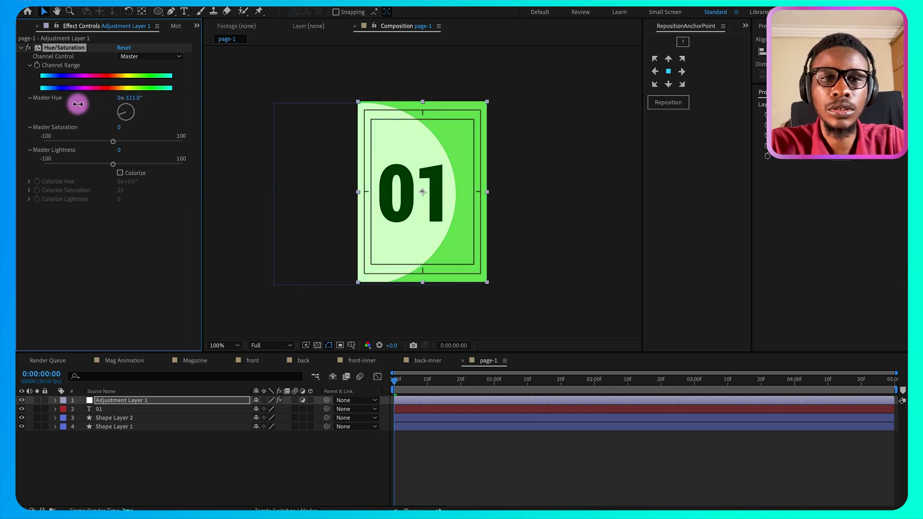
pyautogui.click(128, 435)
pyautogui.hotkey('ctrl', '0')
pyautogui.click(60, 221)
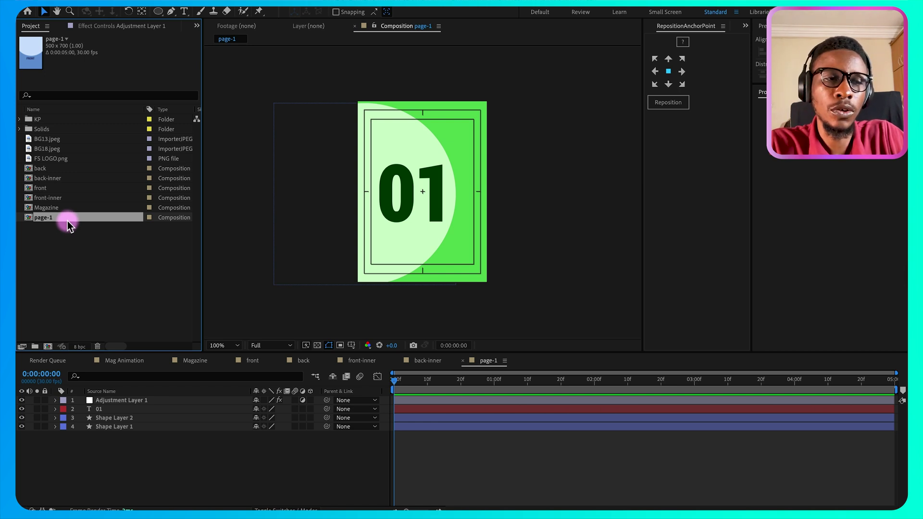
# Step: Duplicate page-1 into pages 2–6, then make page-2 read 02 with a purple hue
pyautogui.press('super+d')
pyautogui.press('super+d')
pyautogui.press('super+d')
pyautogui.press('super+d')
pyautogui.press('super+d')
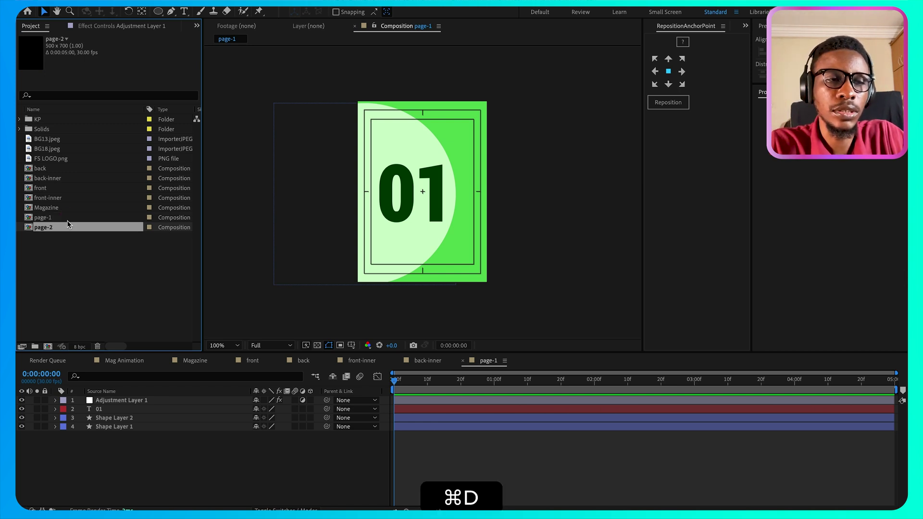
pyautogui.doubleClick(48, 227)
pyautogui.click(403, 201)
pyautogui.doubleClick(403, 201)
pyautogui.press('BackSpace')
pyautogui.write('02')
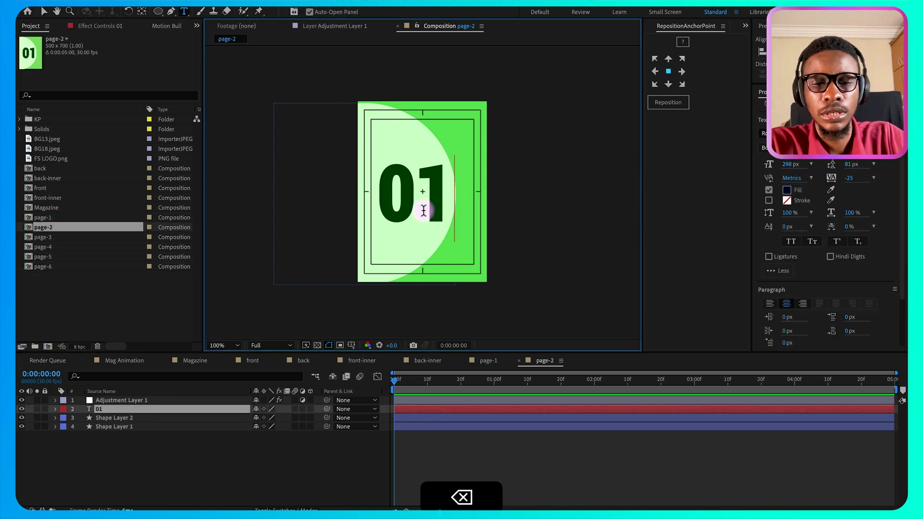
pyautogui.press('super+Return')
pyautogui.click(120, 400)
pyautogui.click(96, 25)
pyautogui.moveTo(135, 103); pyautogui.dragTo(247, 136)
pyautogui.click(28, 27)
# Step: Renumber page-3 to 03 and shift its Master Hue to purple
pyautogui.doubleClick(41, 237)
pyautogui.doubleClick(431, 195)
pyautogui.write('03')
pyautogui.press('super+Return')
pyautogui.click(152, 403)
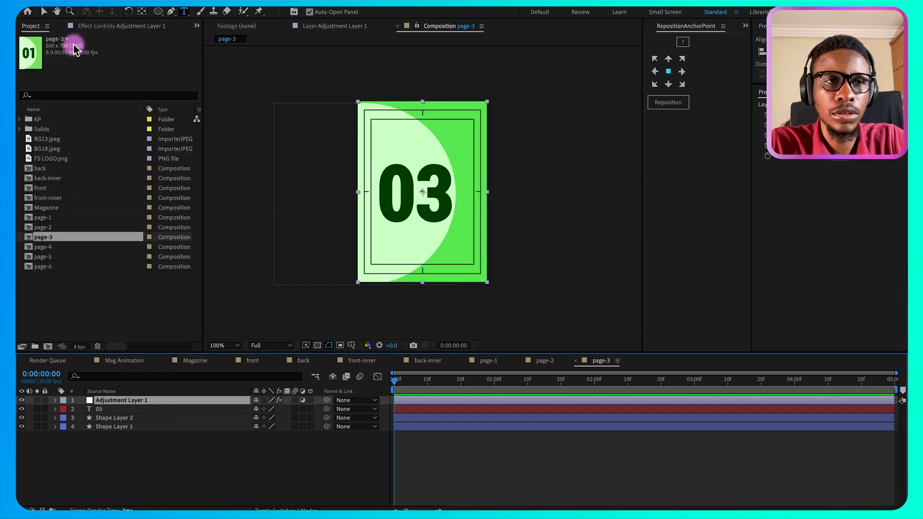
pyautogui.click(77, 25)
pyautogui.moveTo(128, 99); pyautogui.dragTo(214, 106)
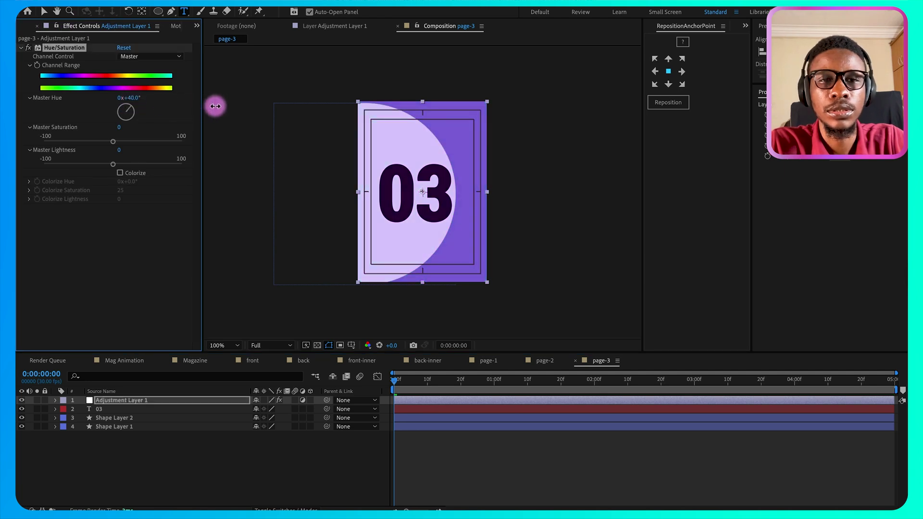
pyautogui.click(27, 27)
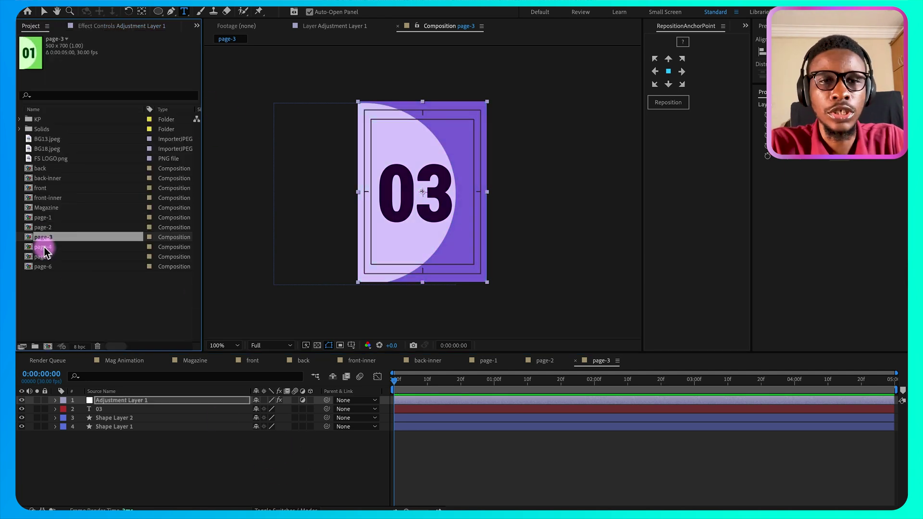
# Step: Renumber page-4 to 04 and shift its Master Hue to yellow
pyautogui.doubleClick(44, 247)
pyautogui.doubleClick(120, 409)
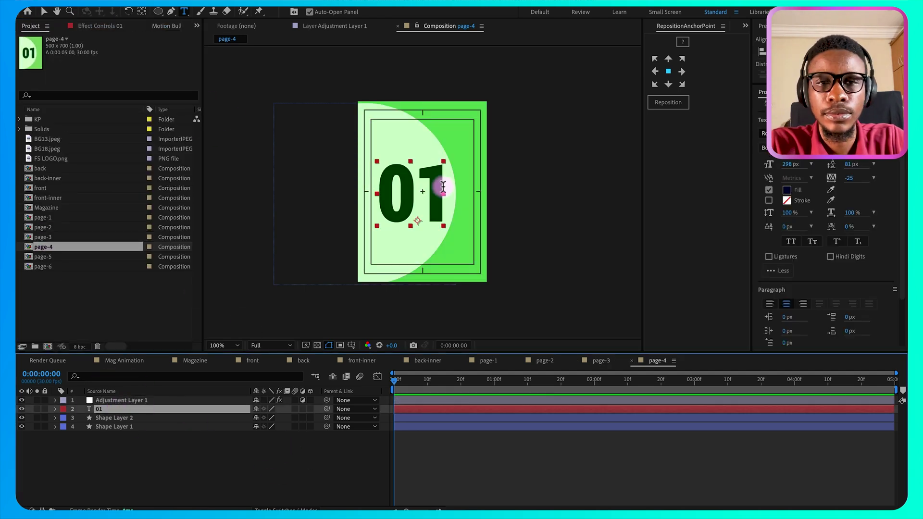
pyautogui.write('04')
pyautogui.press('super+Return')
pyautogui.click(207, 400)
pyautogui.click(77, 26)
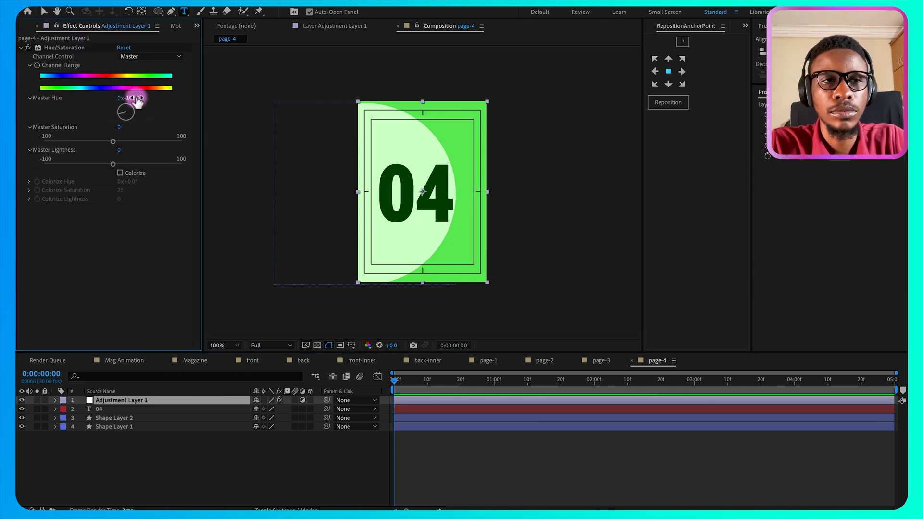
pyautogui.moveTo(134, 98); pyautogui.dragTo(139, 126)
pyautogui.click(27, 27)
# Step: Renumber page-5 to 05 and shift its Master Hue to red
pyautogui.doubleClick(44, 257)
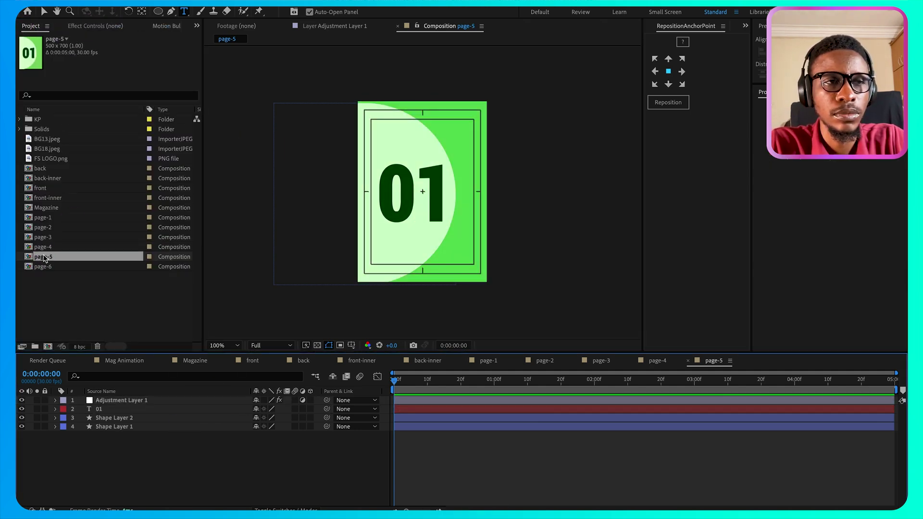
pyautogui.click(437, 188)
pyautogui.press('BackSpace')
pyautogui.write('5')
pyautogui.press('super+Return')
pyautogui.click(138, 400)
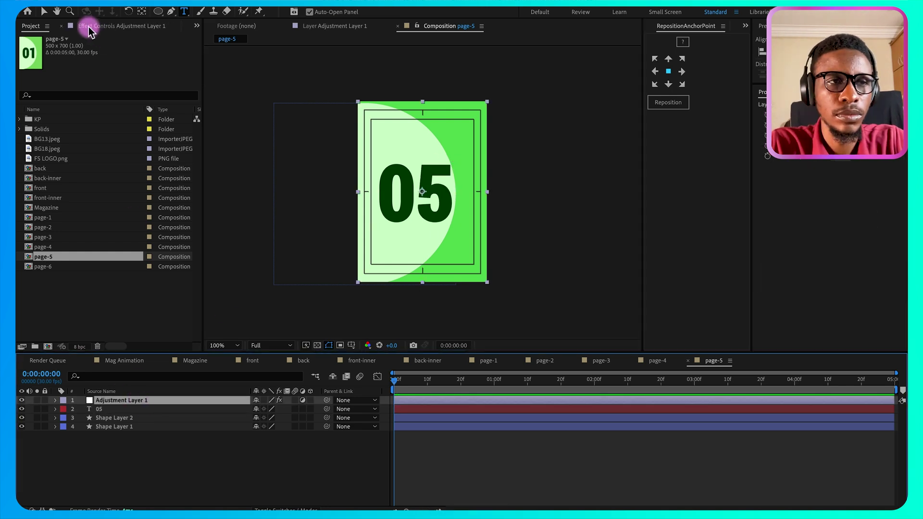
pyautogui.click(94, 26)
pyautogui.moveTo(193, 125); pyautogui.dragTo(185, 103)
pyautogui.click(27, 26)
# Step: Renumber page-6 to 06 and set its Master Hue to 306° for a green tone
pyautogui.doubleClick(44, 266)
pyautogui.click(437, 188)
pyautogui.press('BackSpace')
pyautogui.write('6')
pyautogui.press('super+Return')
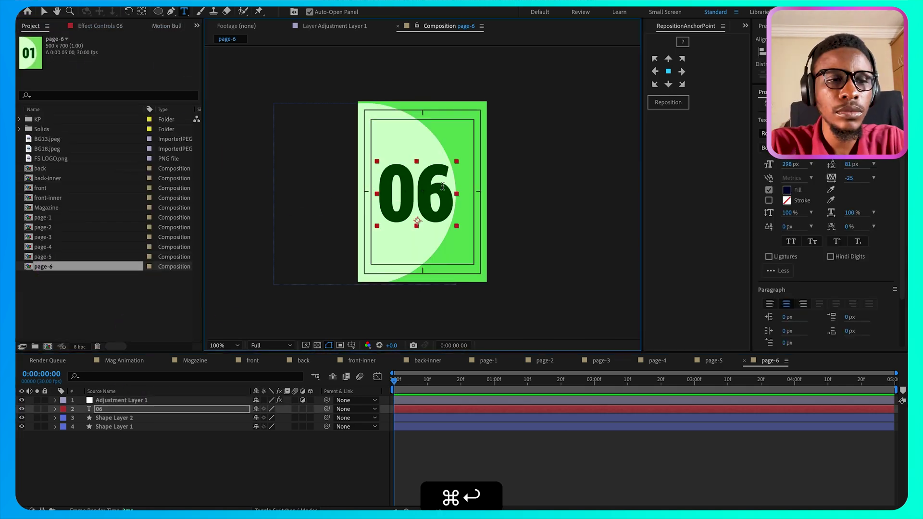
pyautogui.click(165, 400)
pyautogui.click(94, 26)
pyautogui.moveTo(129, 101); pyautogui.dragTo(128, 324)
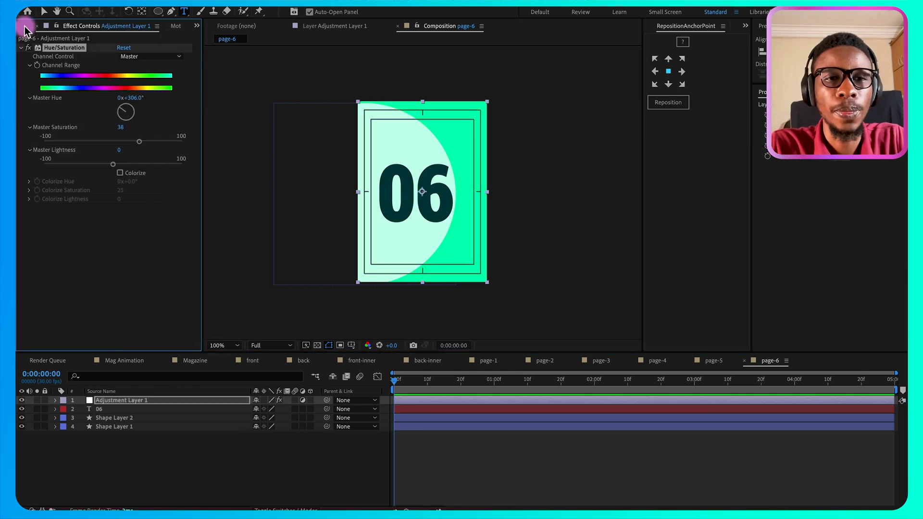
pyautogui.click(25, 26)
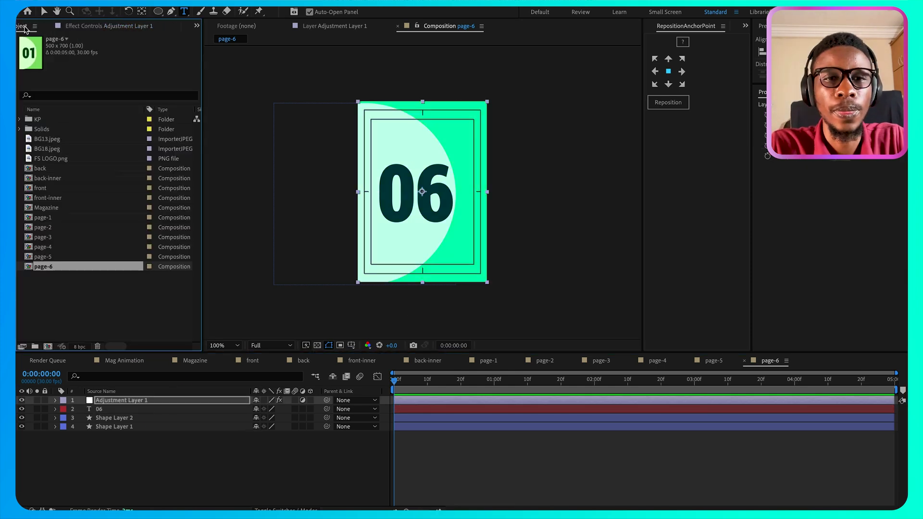
pyautogui.click(338, 463)
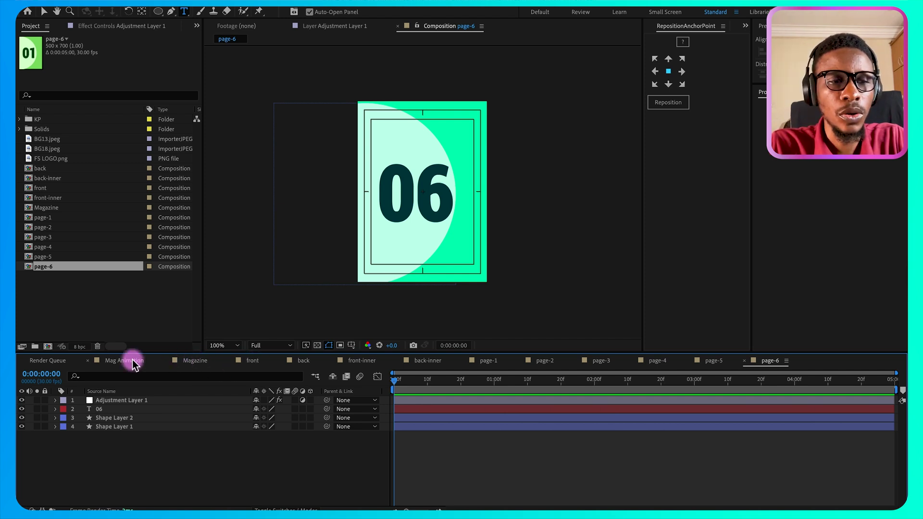
# Step: Drop the front composition into the Magazine timeline above the pale blue background solid
pyautogui.click(198, 361)
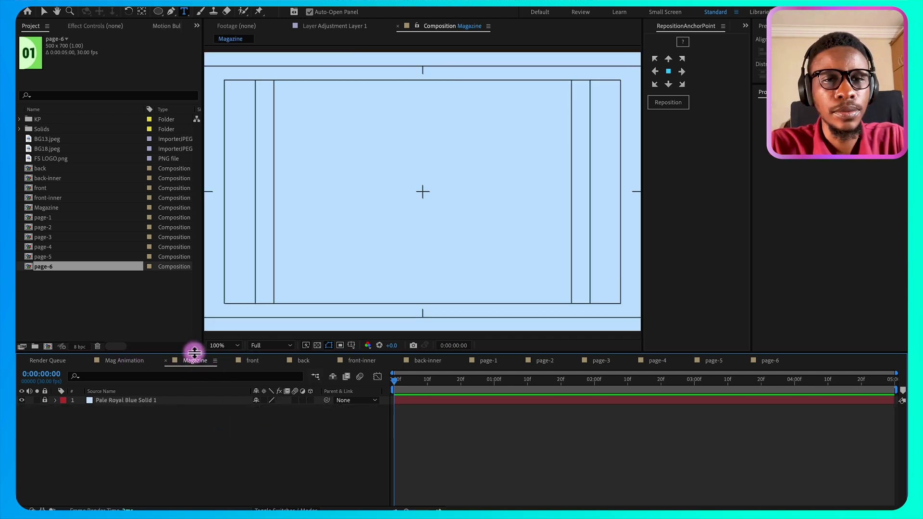
pyautogui.press('v')
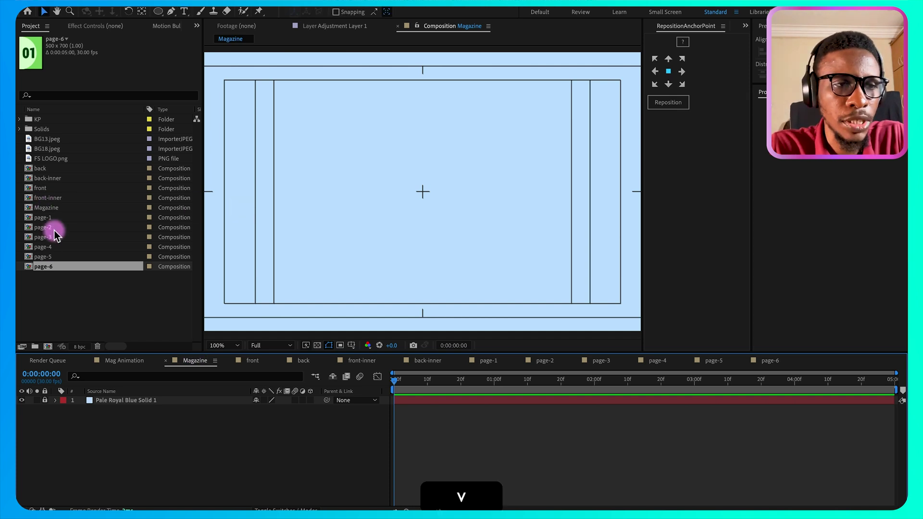
pyautogui.click(43, 188)
pyautogui.moveTo(42, 192); pyautogui.dragTo(135, 413)
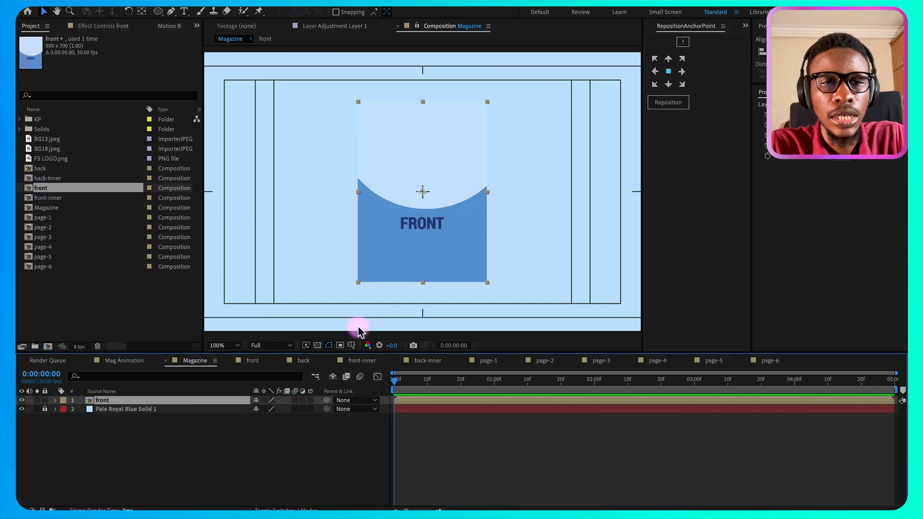
# Step: Change the background solid's colour to white (FFFFFF) and relock it
pyautogui.click(122, 414)
pyautogui.click(45, 408)
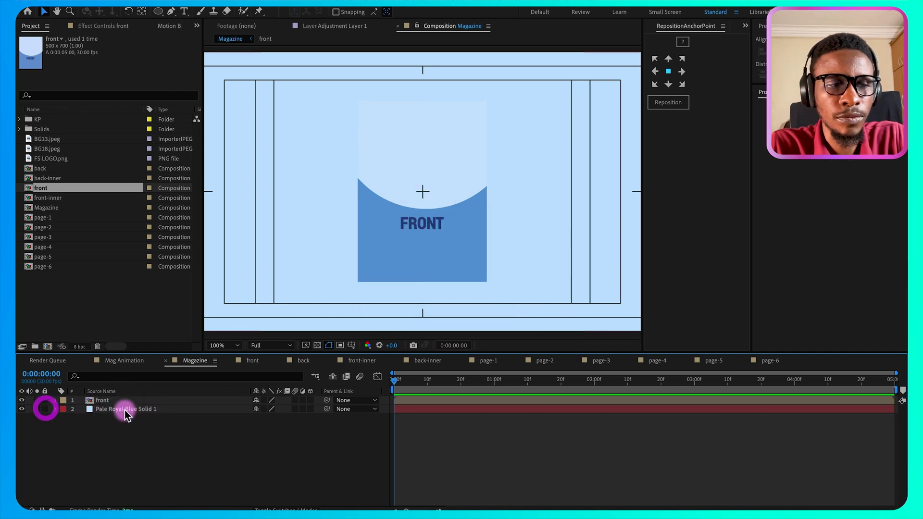
pyautogui.click(144, 413)
pyautogui.press('shift+super+y')
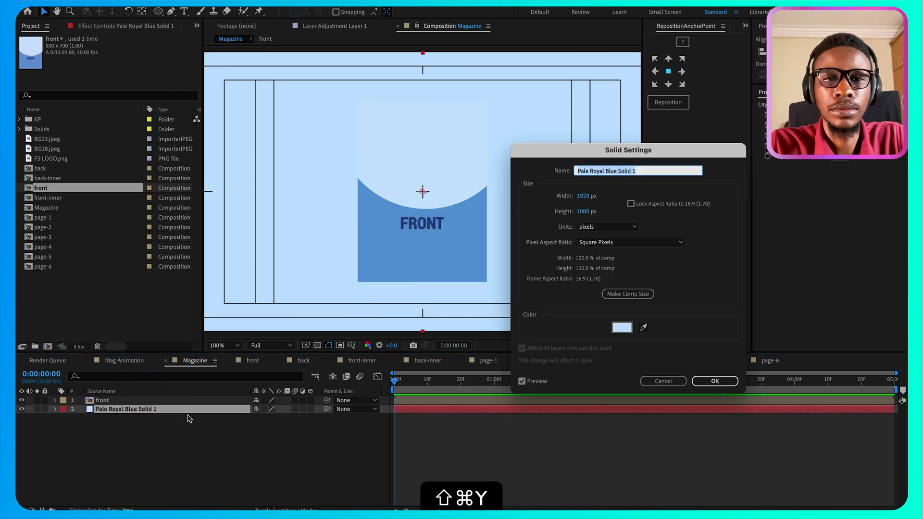
pyautogui.click(622, 328)
pyautogui.moveTo(367, 362); pyautogui.dragTo(241, 333)
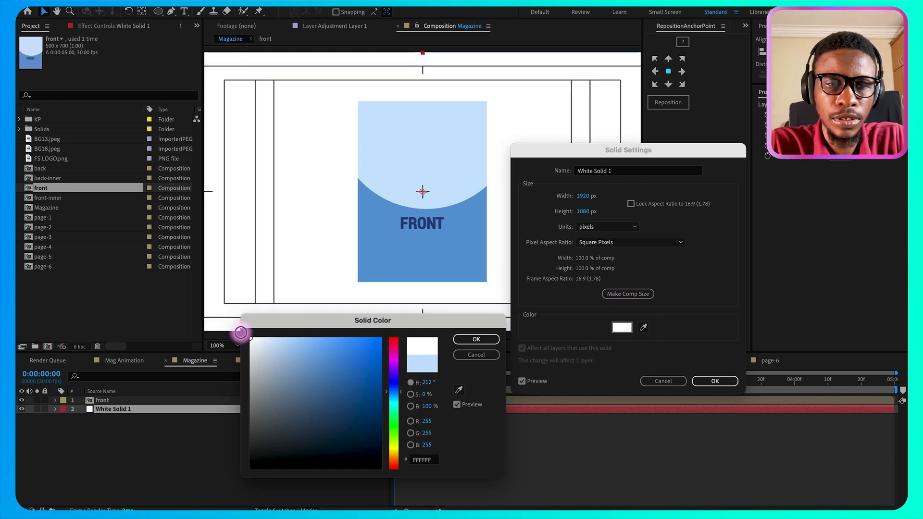
pyautogui.click(476, 340)
pyautogui.click(715, 381)
pyautogui.press('super+l')
pyautogui.click(418, 194)
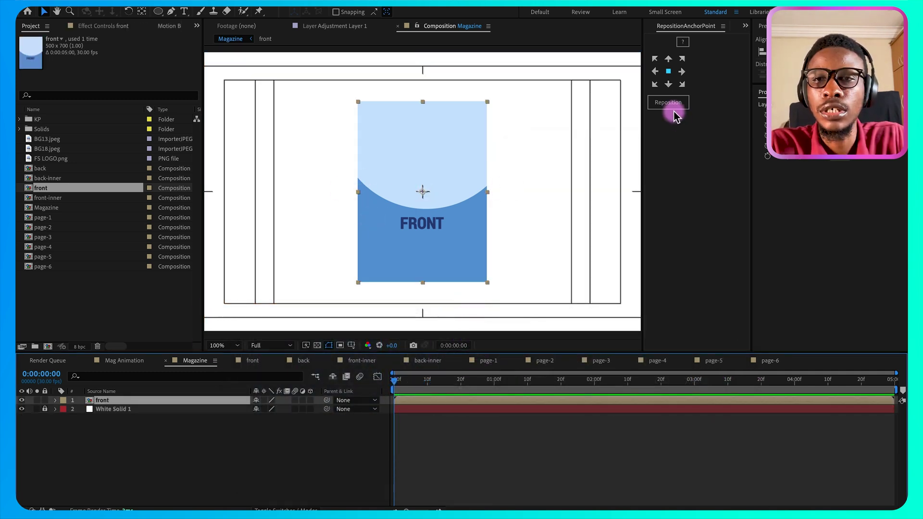
# Step: Move the front cover's anchor to its left-middle edge and align it on a centre vertical guide
pyautogui.click(654, 71)
pyautogui.click(669, 103)
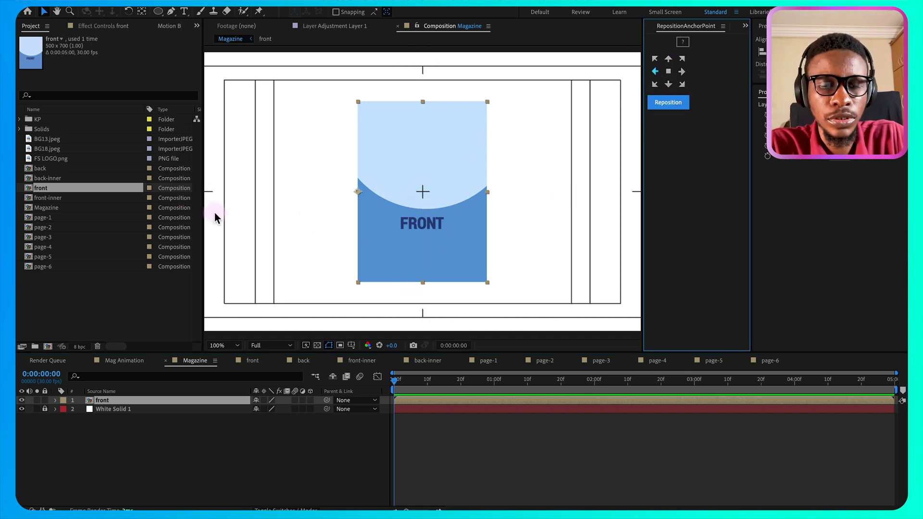
pyautogui.press('super+r')
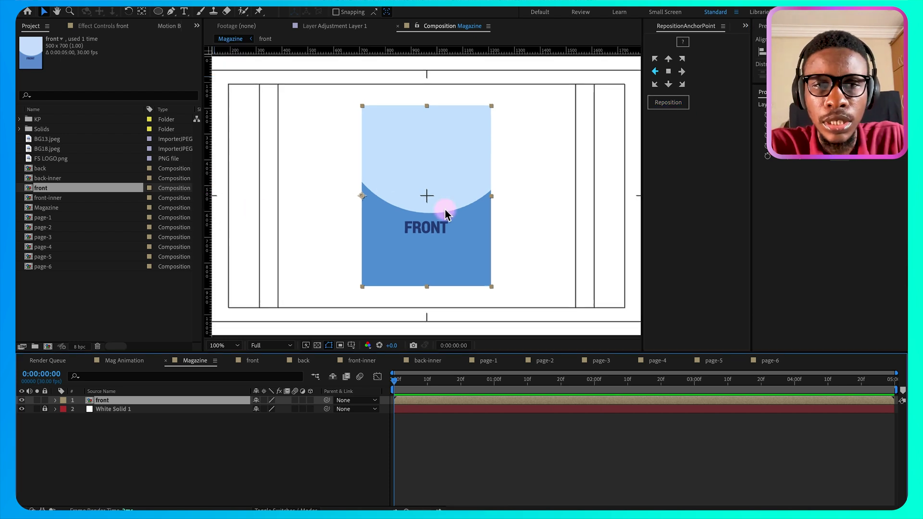
pyautogui.press('.')
pyautogui.press('.')
pyautogui.moveTo(212, 192); pyautogui.dragTo(427, 245)
pyautogui.press(',')
pyautogui.press(',')
pyautogui.press('super+z')
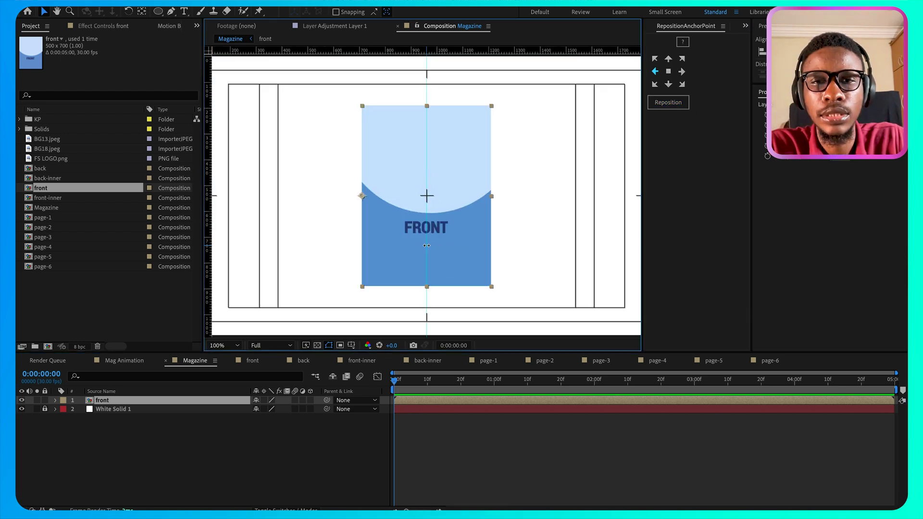
pyautogui.moveTo(399, 207); pyautogui.dragTo(449, 218)
# Step: Add front-inner to the Magazine timeline, show layer names, and flip it horizontally
pyautogui.click(61, 200)
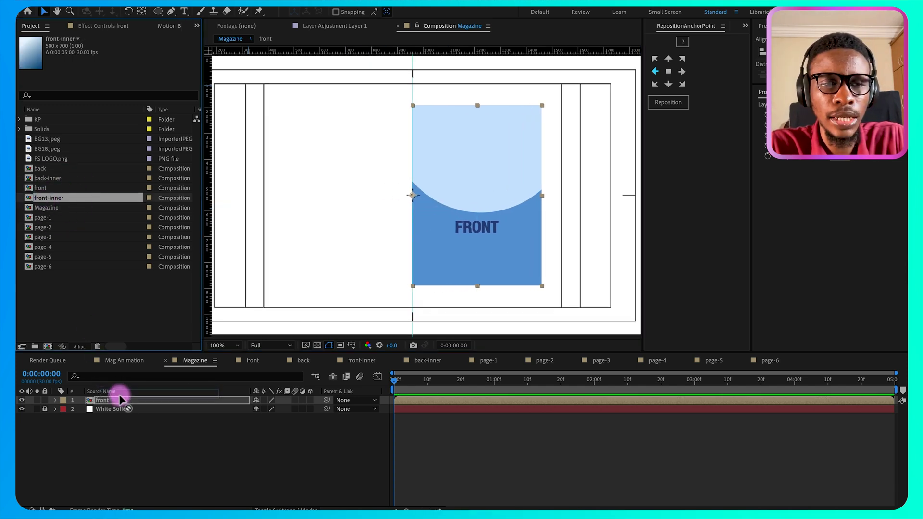
pyautogui.moveTo(120, 400); pyautogui.dragTo(120, 398)
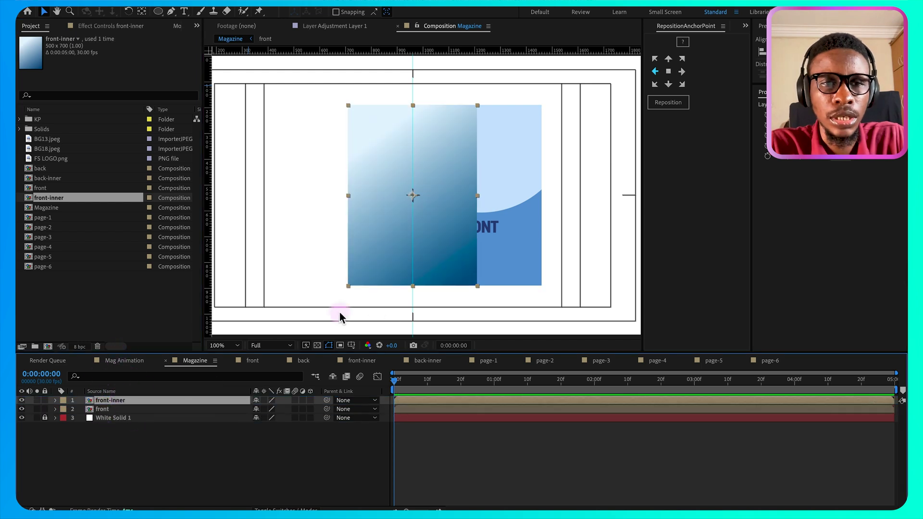
pyautogui.click(102, 392)
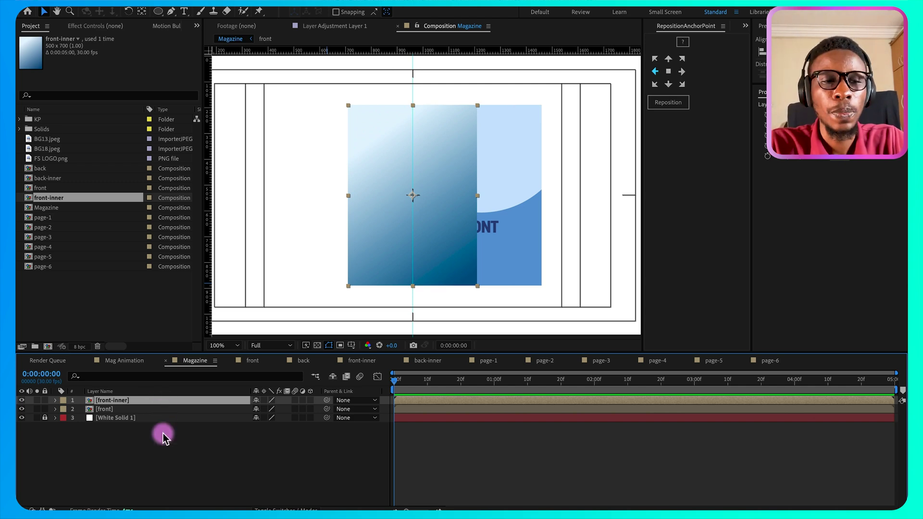
pyautogui.rightClick(186, 400)
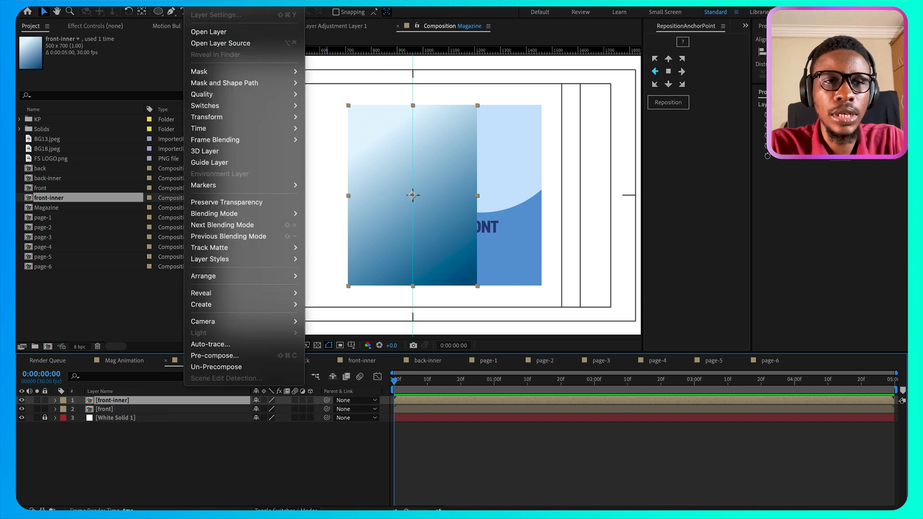
pyautogui.moveTo(222, 117)
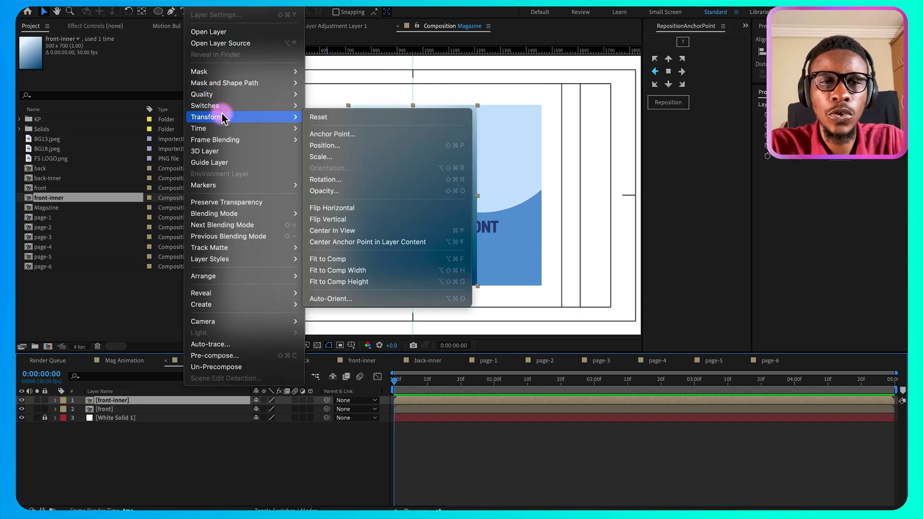
pyautogui.click(340, 208)
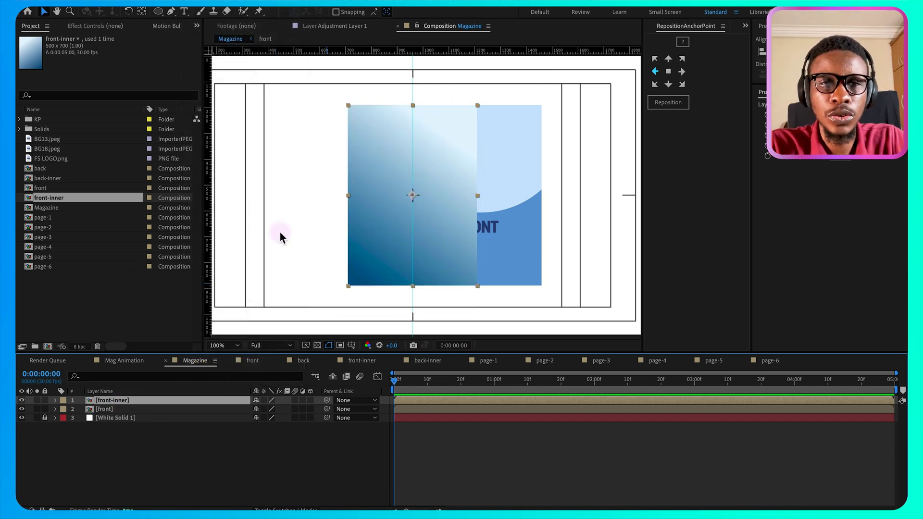
# Step: Anchor front-inner at its right-middle edge, align it to the centre guide, and stack it below front
pyautogui.click(682, 71)
pyautogui.click(684, 102)
pyautogui.click(362, 214)
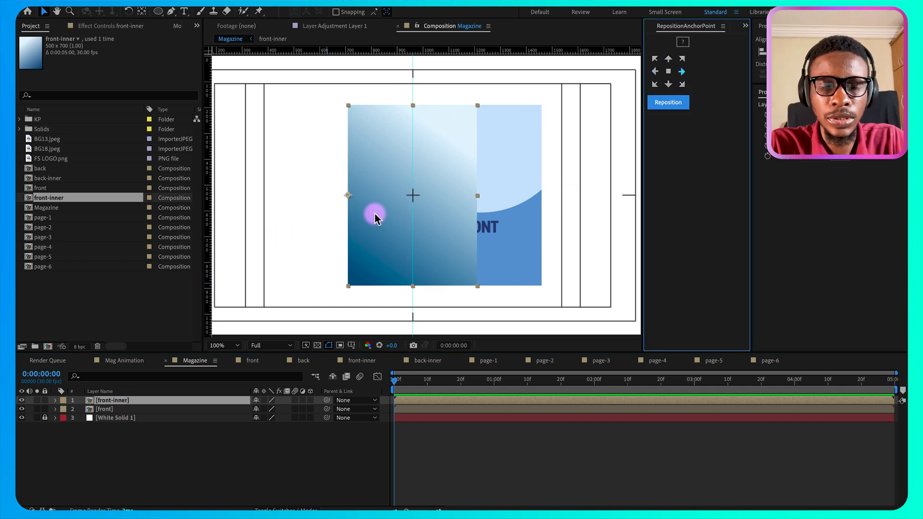
pyautogui.moveTo(374, 212); pyautogui.dragTo(437, 214)
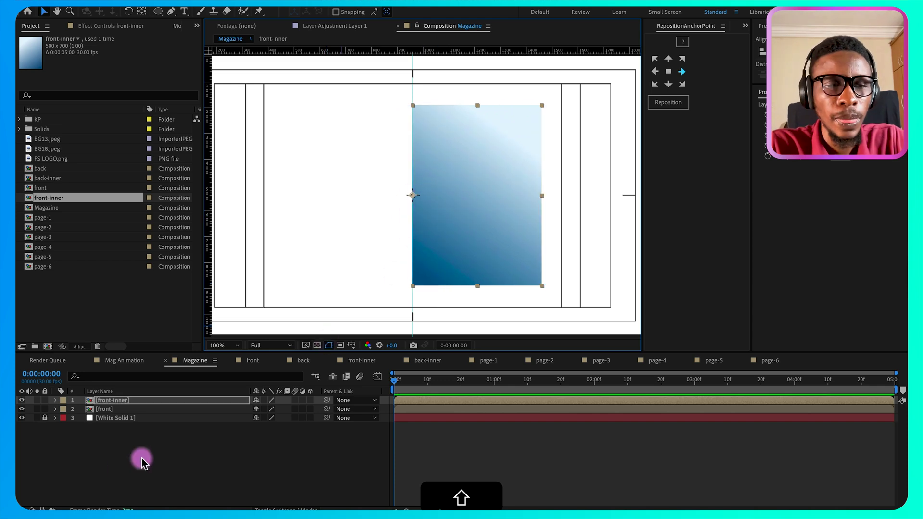
pyautogui.click(119, 405)
pyautogui.moveTo(119, 405); pyautogui.dragTo(120, 414)
# Step: Create a null object named 'leaf ctrl 1'
pyautogui.rightClick(185, 428)
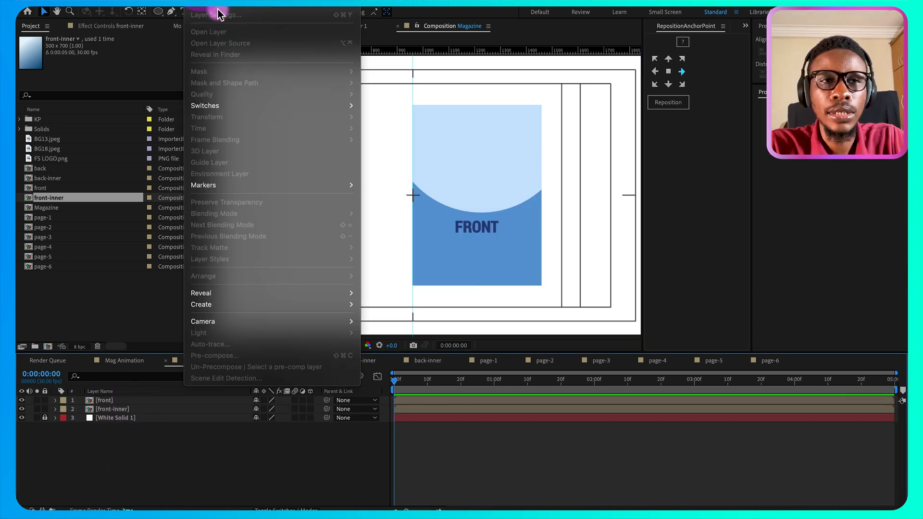
pyautogui.moveTo(218, 9)
pyautogui.click(376, 49)
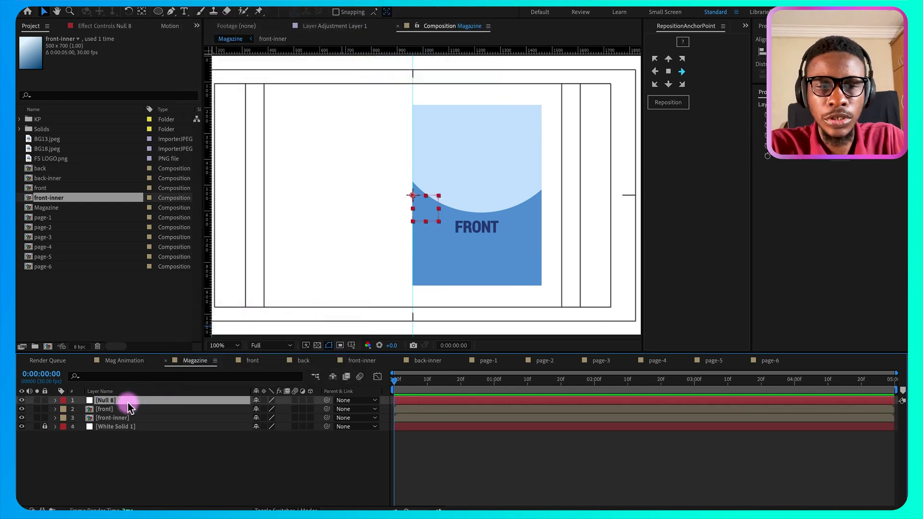
pyautogui.press('Return')
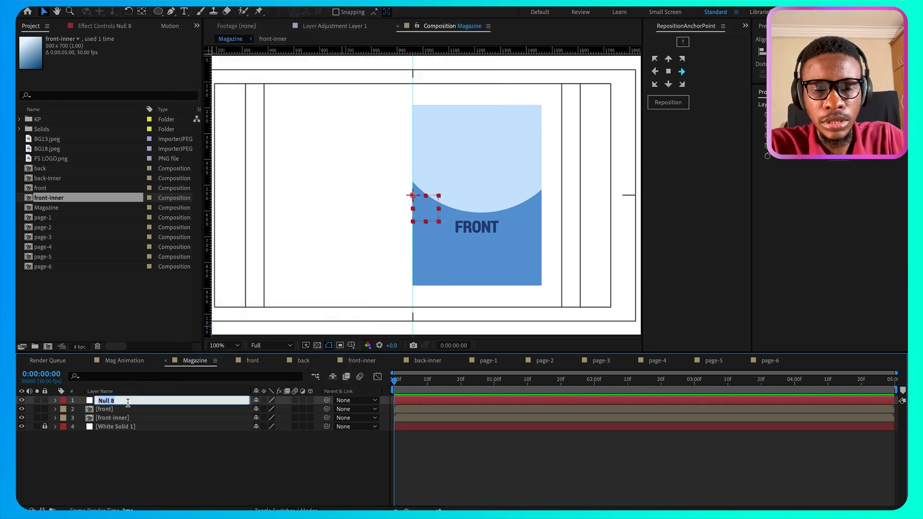
pyautogui.write('leaf ctr')
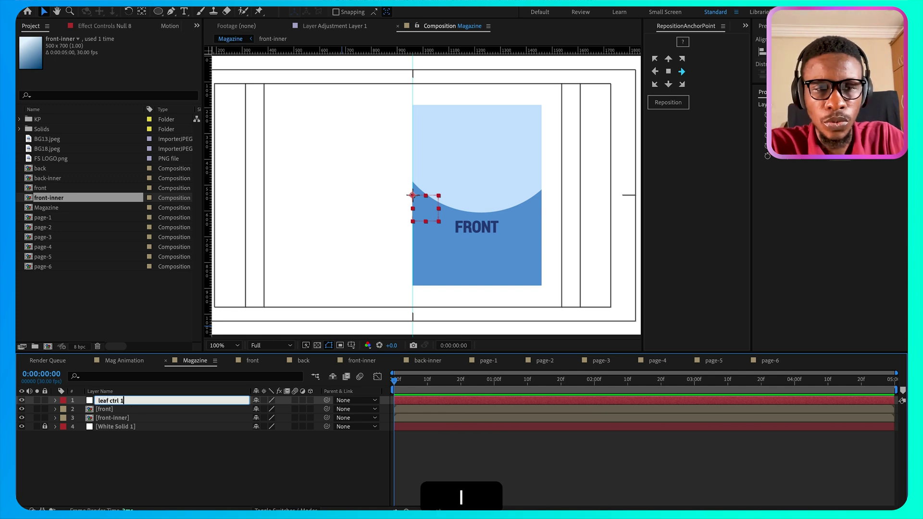
pyautogui.write('l 1')
pyautogui.press('Return')
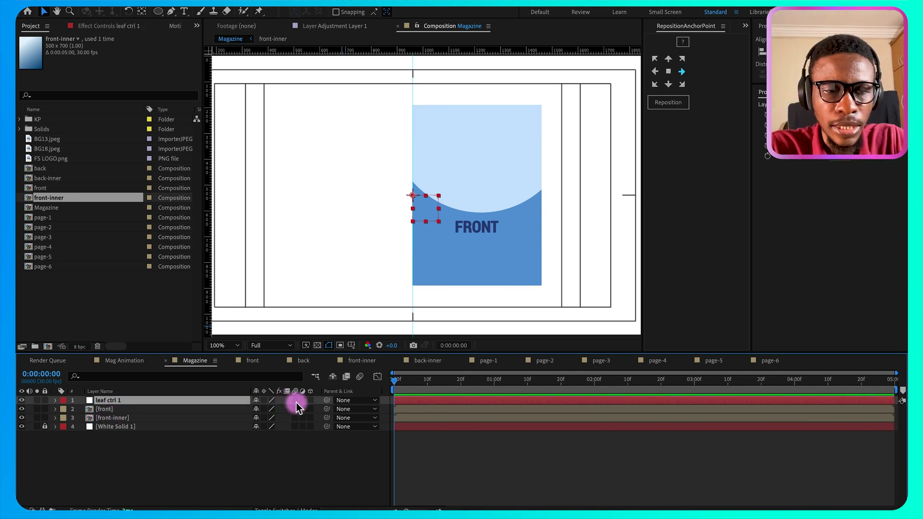
# Step: Make leaf ctrl 1, front and front-inner 3D, and parent both pages to leaf ctrl 1
pyautogui.keyDown('shift'); pyautogui.click(118, 418); pyautogui.keyUp('shift')
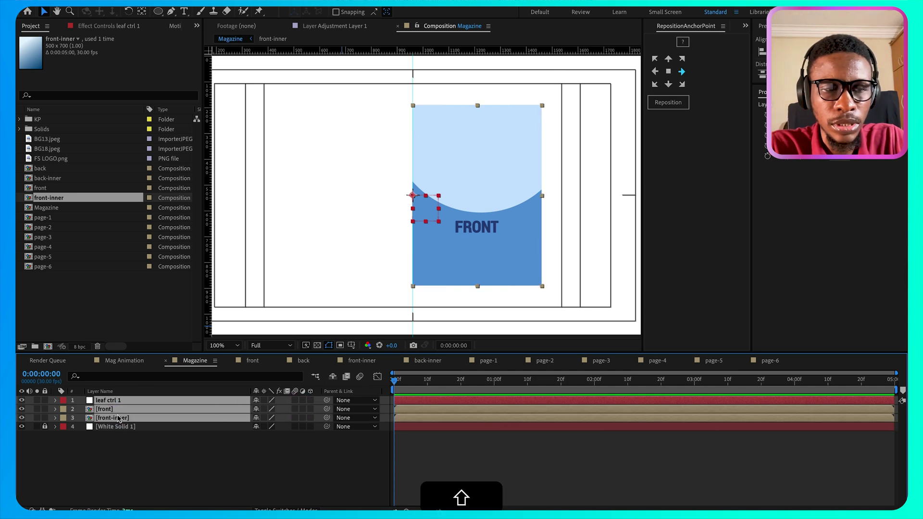
pyautogui.click(310, 414)
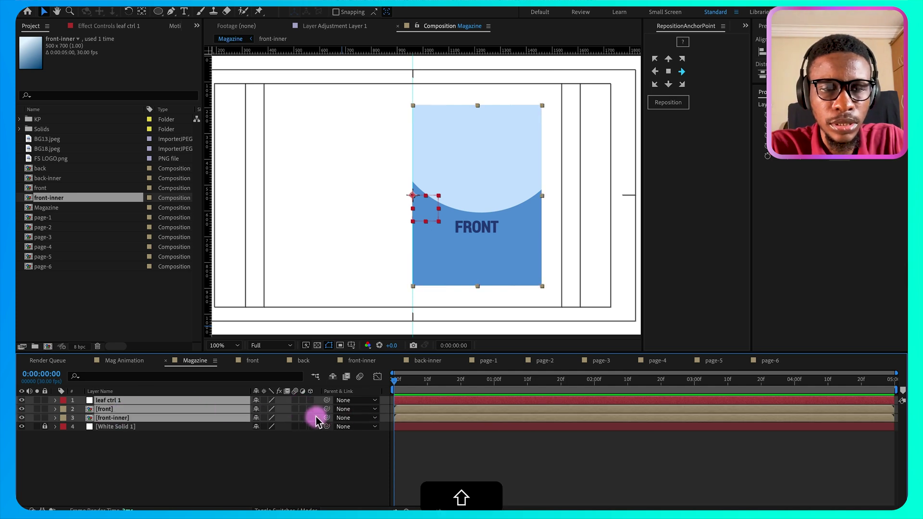
pyautogui.click(187, 454)
pyautogui.click(117, 410)
pyautogui.keyDown('super'); pyautogui.click(119, 419); pyautogui.keyUp('super')
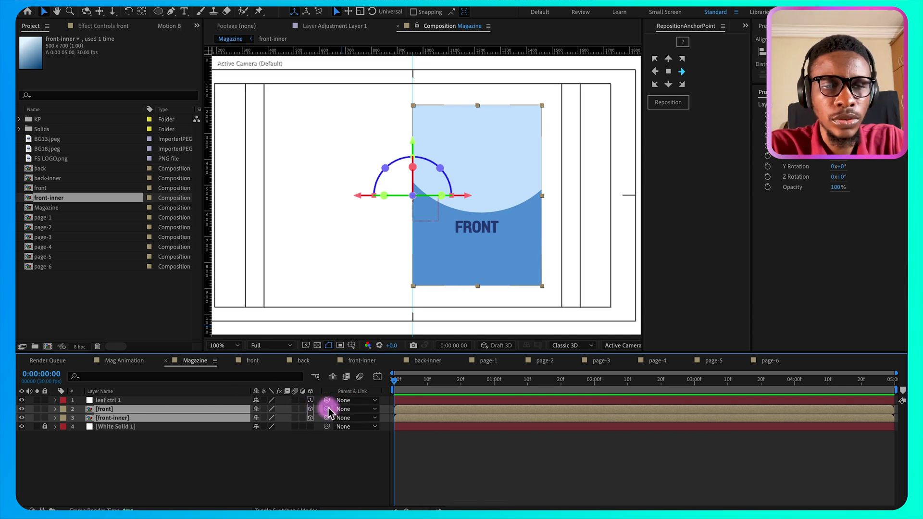
pyautogui.moveTo(327, 409); pyautogui.dragTo(161, 399)
pyautogui.click(135, 400)
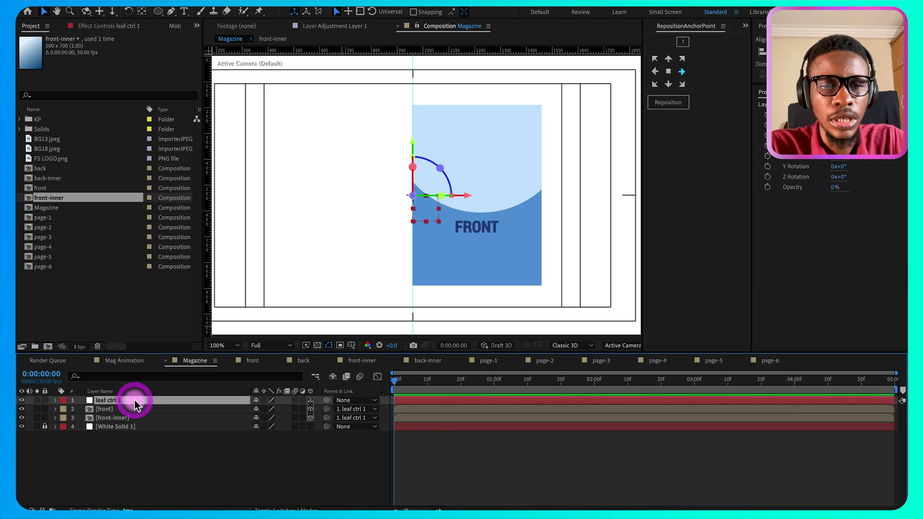
# Step: Keyframe leaf ctrl 1's Y Rotation from 0° at the start to 180° at two seconds
pyautogui.press('t')
pyautogui.press('r')
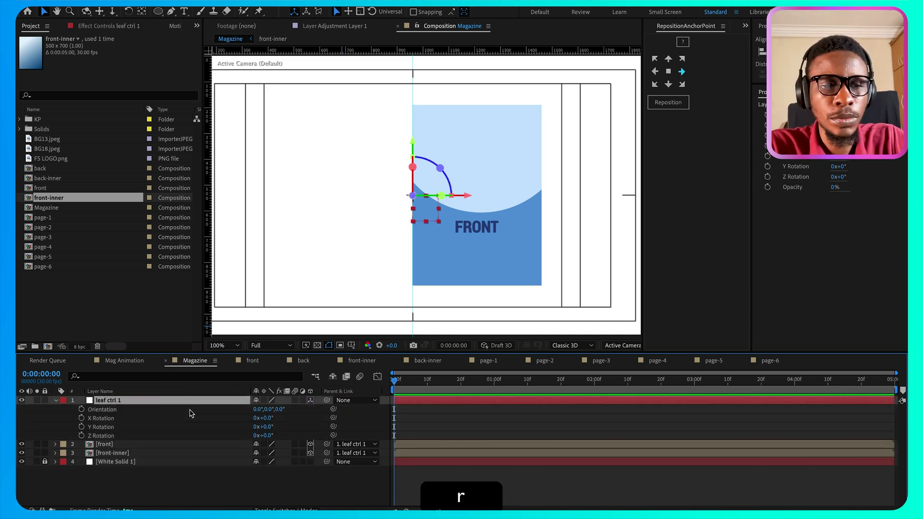
pyautogui.moveTo(269, 427); pyautogui.dragTo(290, 422)
pyautogui.press('super+z')
pyautogui.click(82, 426)
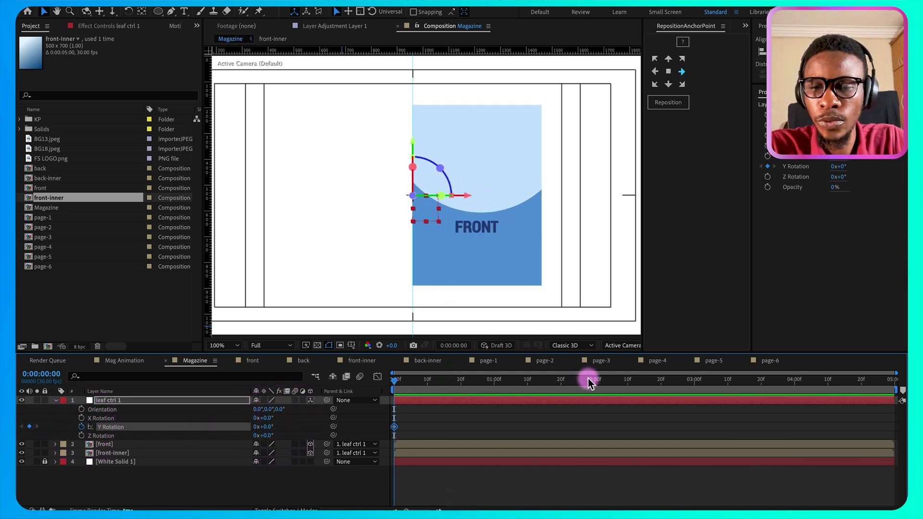
pyautogui.moveTo(587, 379)
pyautogui.mouseDown()
pyautogui.moveTo(609, 379)
pyautogui.moveTo(595, 382)
pyautogui.mouseUp()
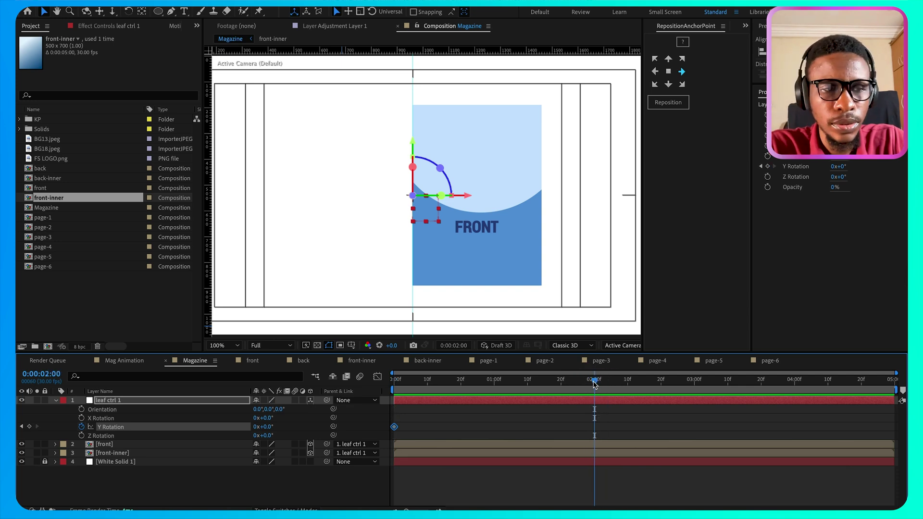
pyautogui.write('1')
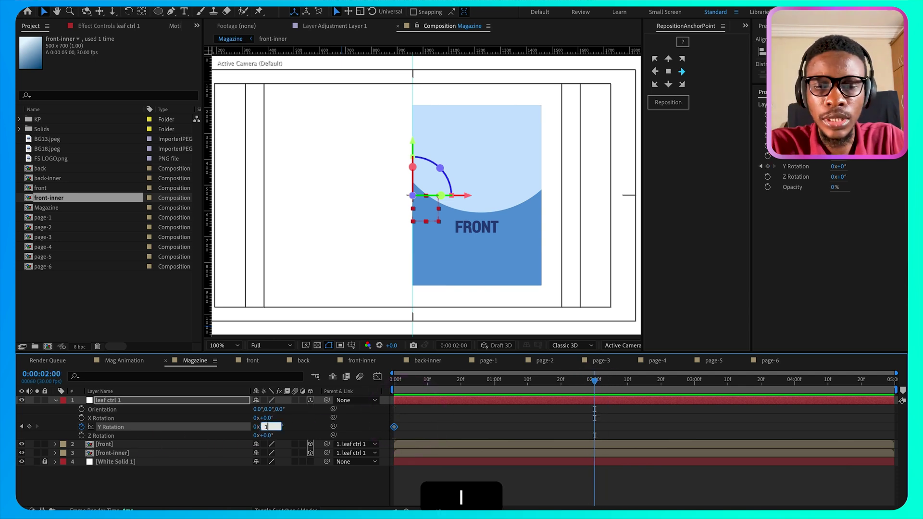
pyautogui.write('80')
pyautogui.press('Return')
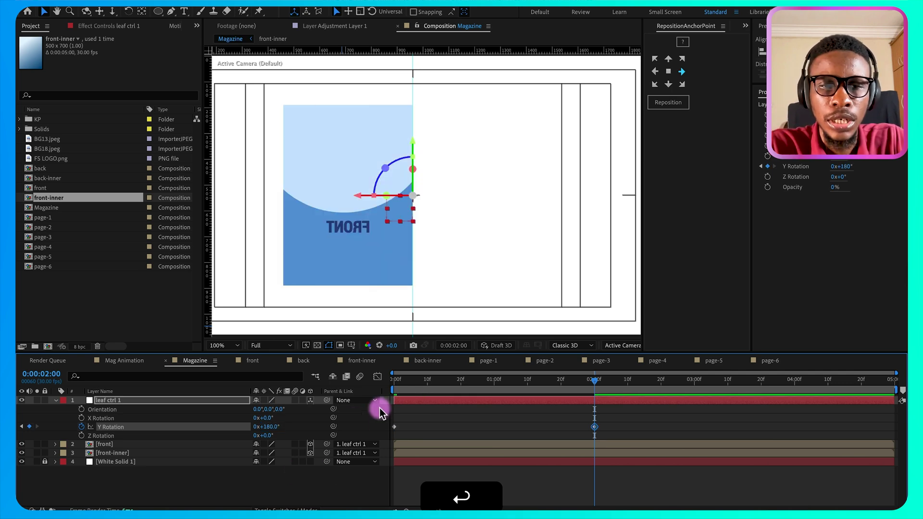
pyautogui.click(394, 379)
pyautogui.press('space')
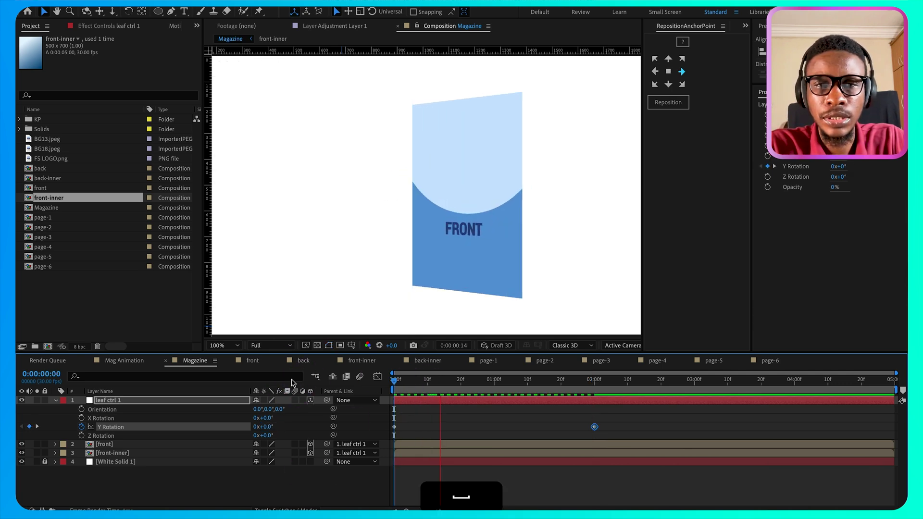
pyautogui.press('space')
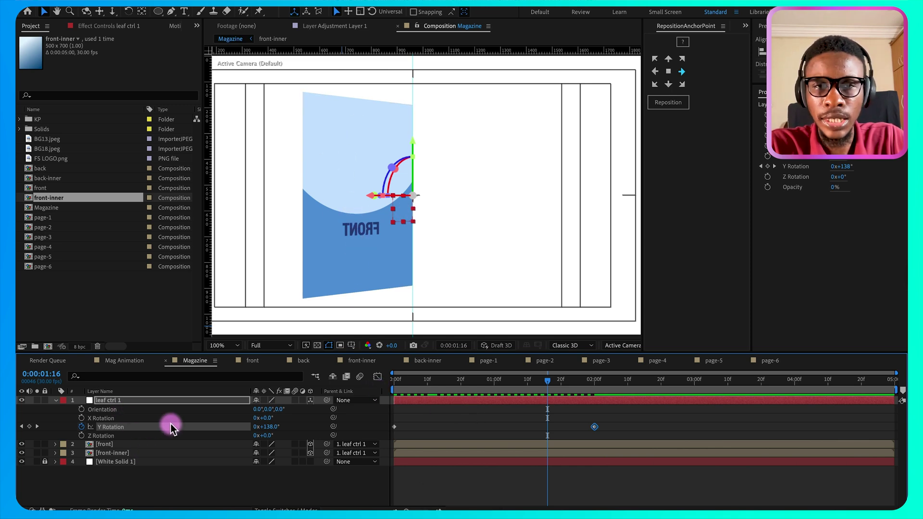
# Step: Set front-inner's Position Z to 0.1 and preview the page flip
pyautogui.click(125, 454)
pyautogui.press('p')
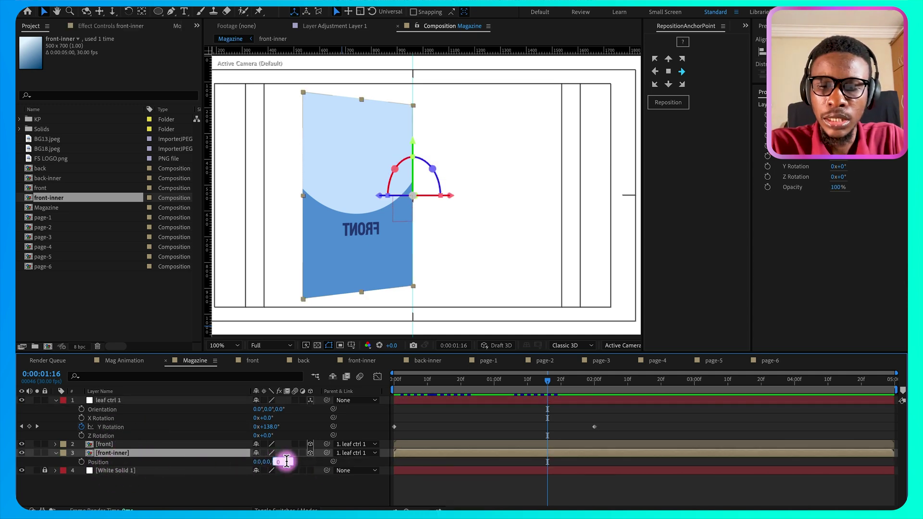
pyautogui.press('Right')
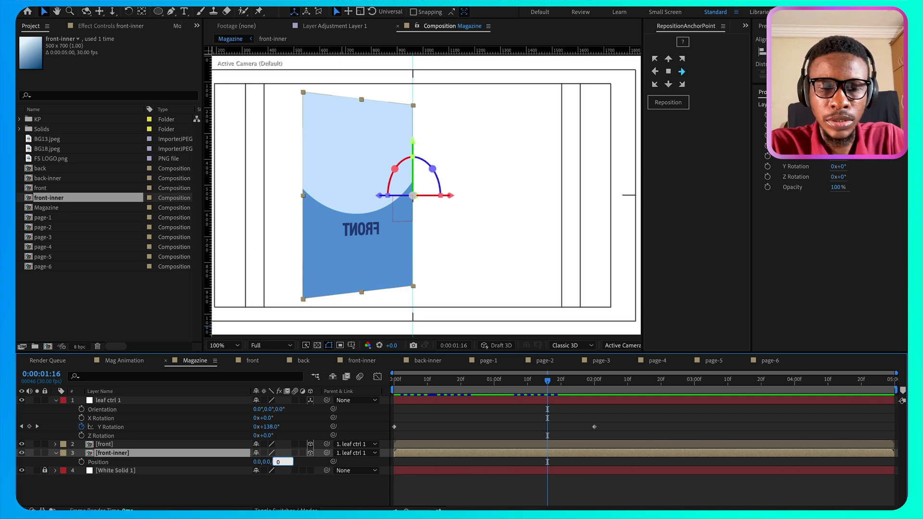
pyautogui.write('.1')
pyautogui.press('Return')
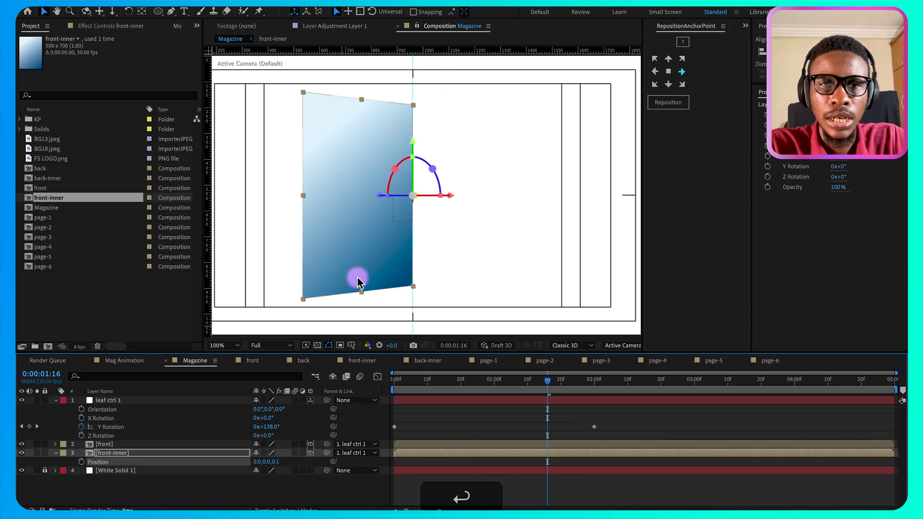
pyautogui.moveTo(538, 384); pyautogui.dragTo(389, 397)
pyautogui.press('space')
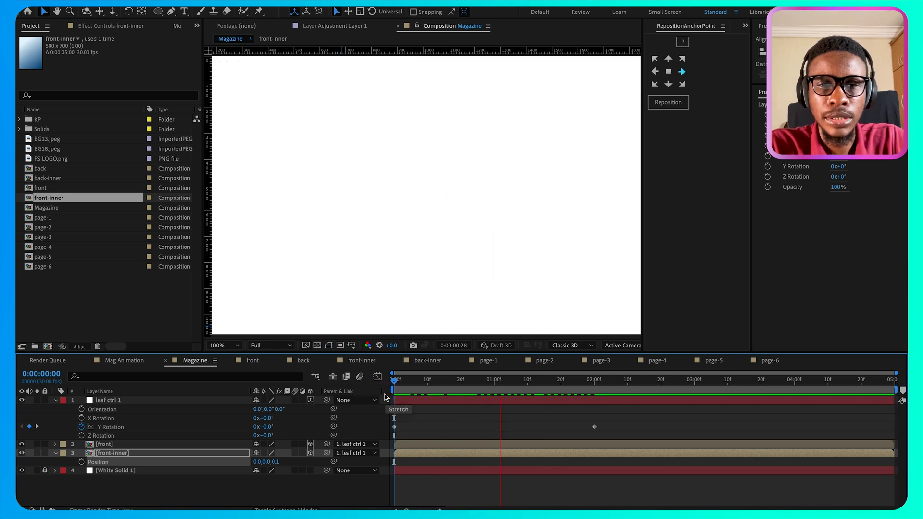
pyautogui.press('space')
# Step: End the work area near three seconds and park at one second, mid-turn
pyautogui.press('n')
pyautogui.press('space')
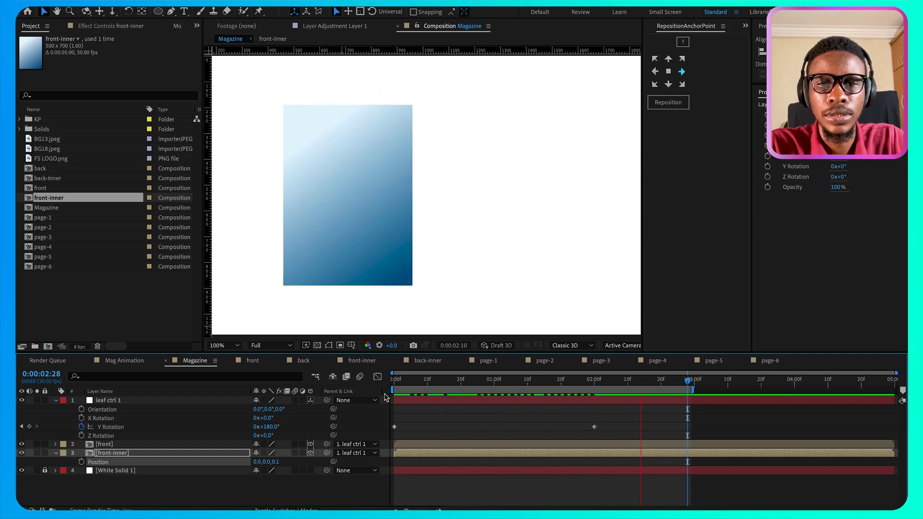
pyautogui.press('space')
pyautogui.moveTo(416, 380); pyautogui.dragTo(368, 411)
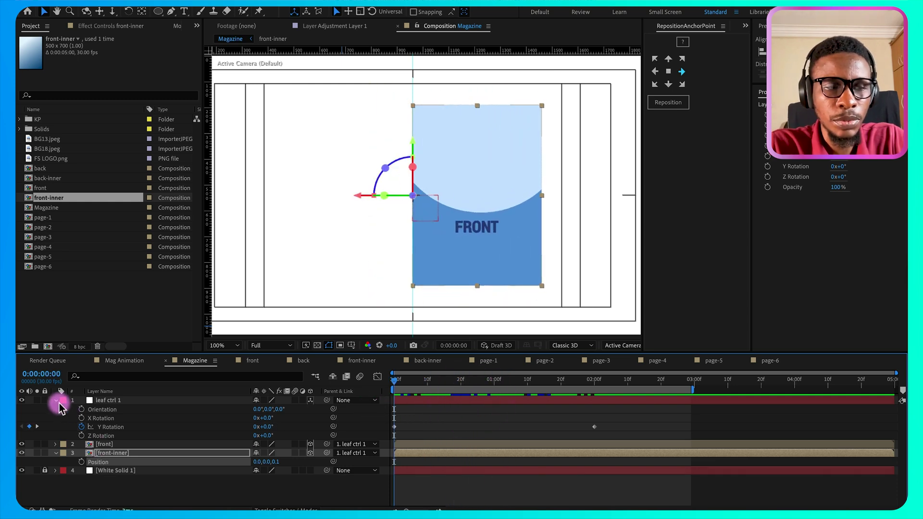
# Step: Switch the composition renderer to Advanced 3D
pyautogui.click(104, 444)
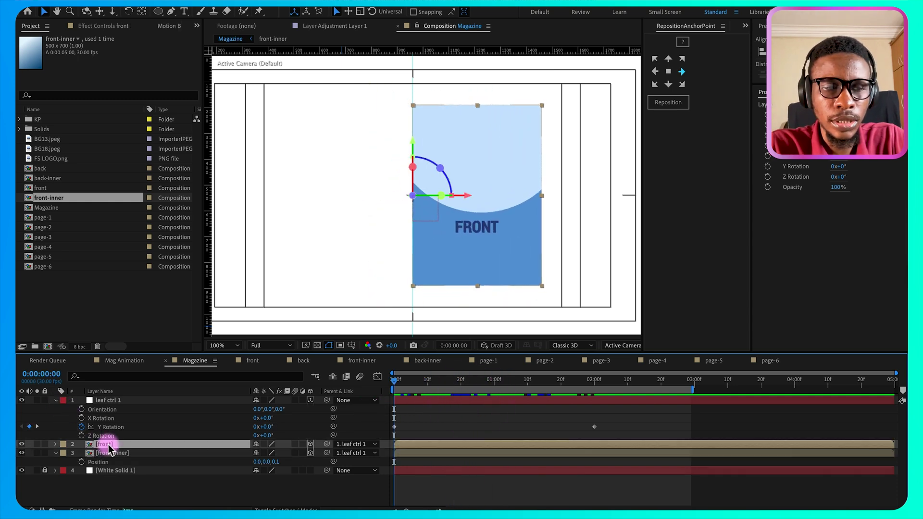
pyautogui.click(55, 452)
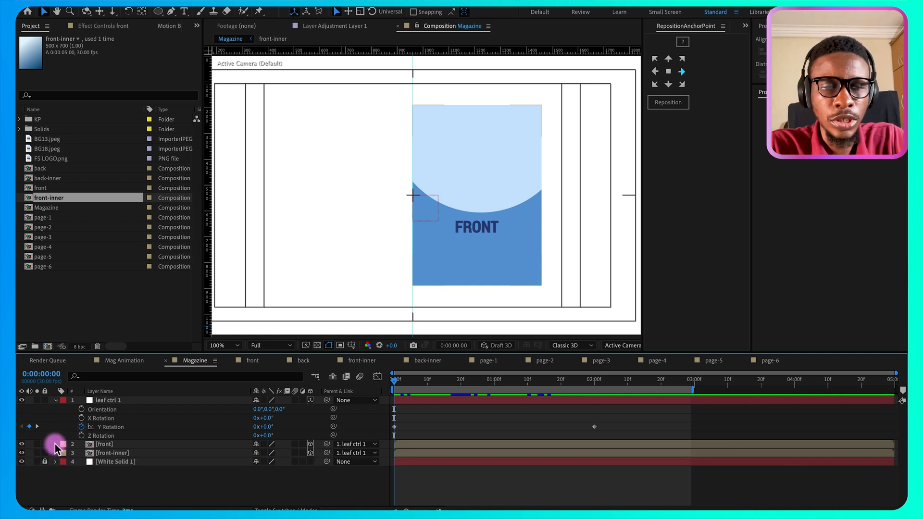
pyautogui.click(55, 444)
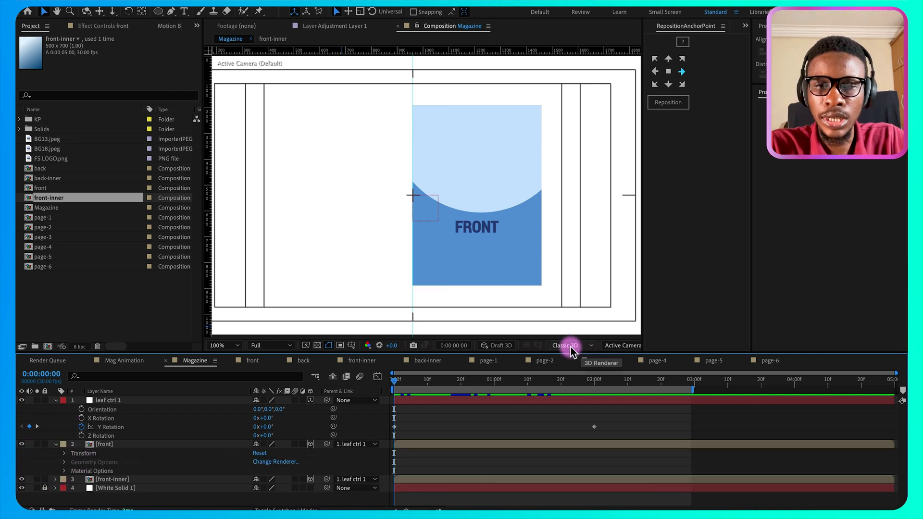
pyautogui.click(590, 347)
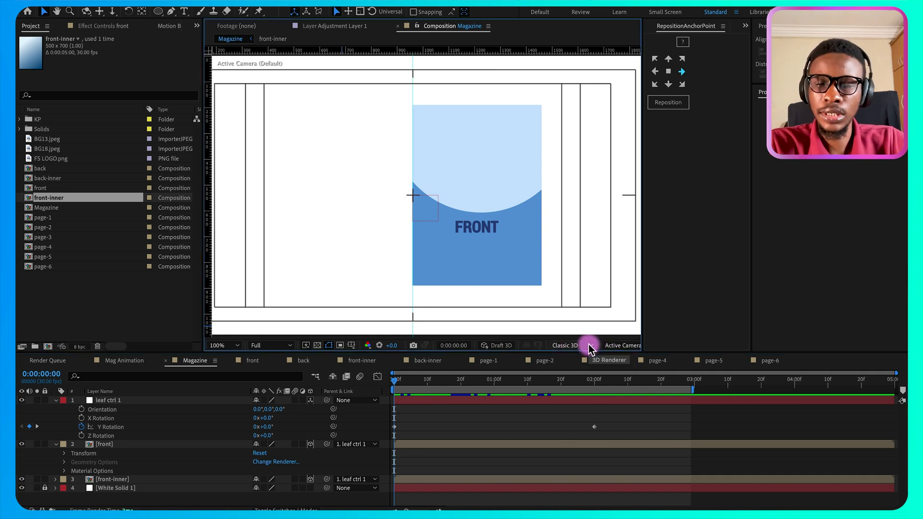
pyautogui.click(590, 346)
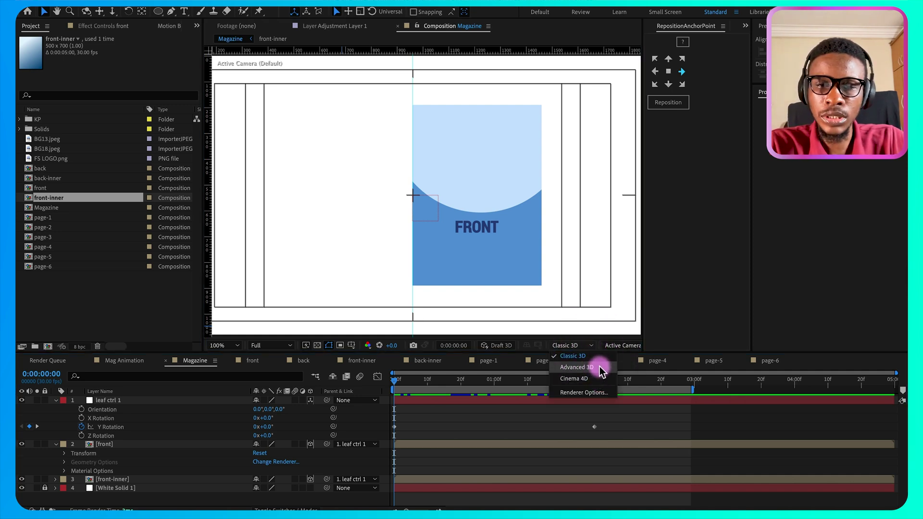
pyautogui.click(577, 367)
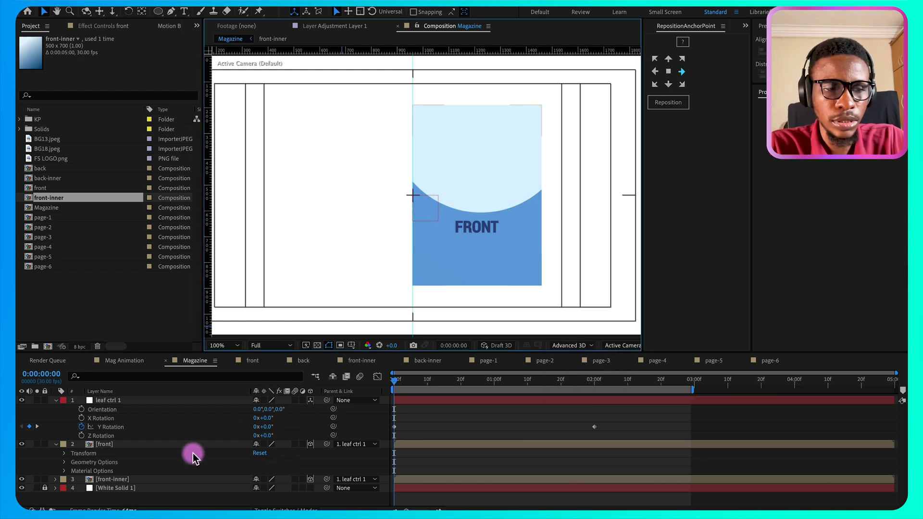
# Step: Set Geometry Options Segments to 10 on both the front and front-inner layers
pyautogui.click(65, 462)
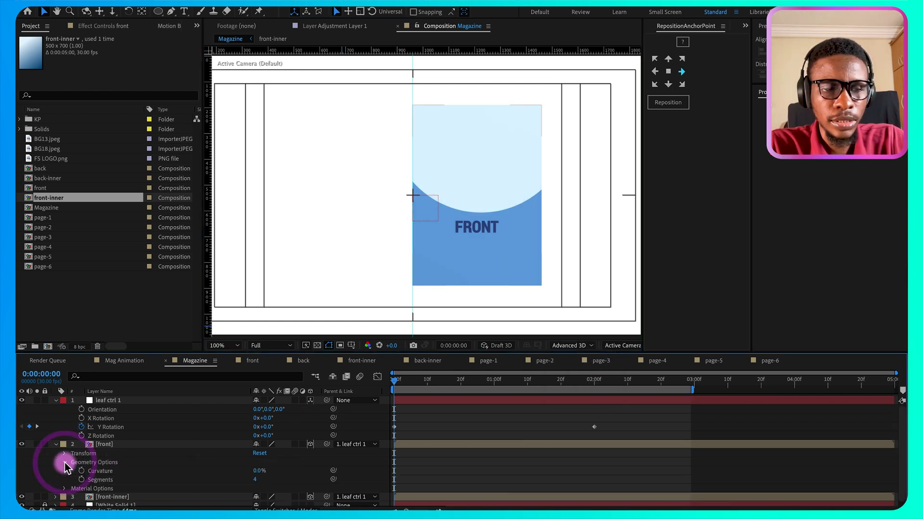
pyautogui.click(56, 493)
pyautogui.scroll(-3, 63, 481)
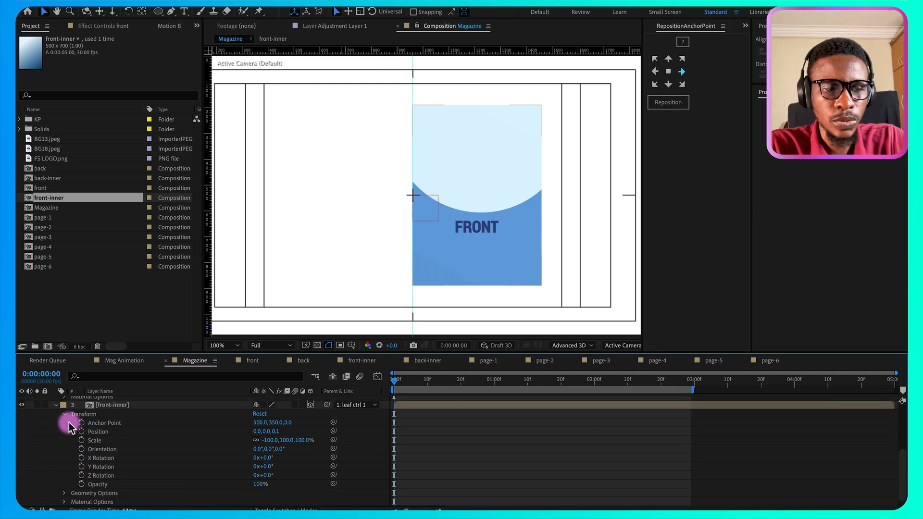
pyautogui.click(64, 414)
pyautogui.click(65, 484)
pyautogui.scroll(-1, 105, 482)
pyautogui.moveTo(274, 345); pyautogui.dragTo(241, 321)
pyautogui.click(108, 397)
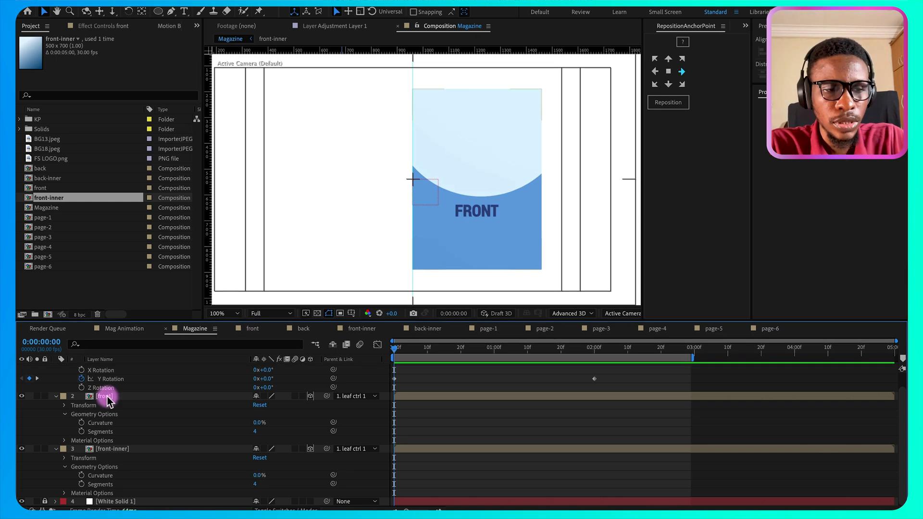
pyautogui.keyDown('super'); pyautogui.click(106, 451); pyautogui.keyUp('super')
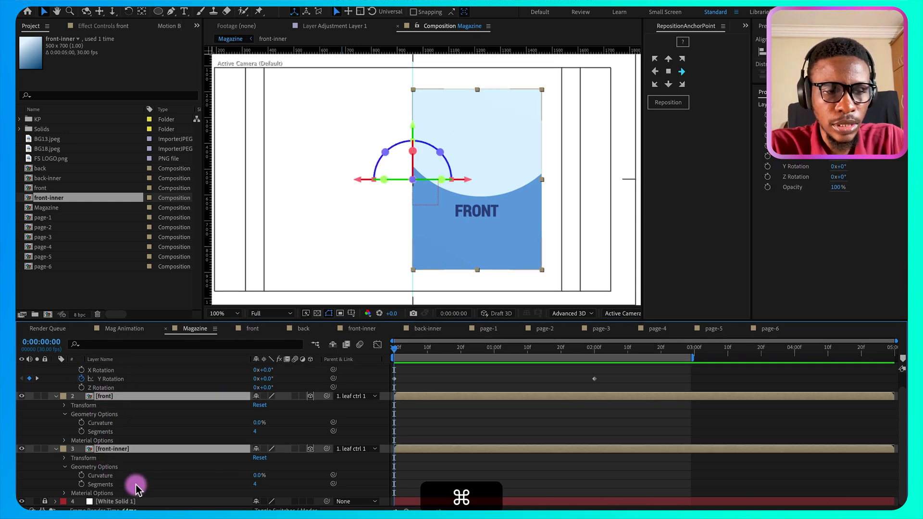
pyautogui.write('10')
pyautogui.press('Return')
# Step: Keyframe Curvature on both pages: -20% at 0, -65% at 1:00, 20% at 2:00
pyautogui.click(81, 422)
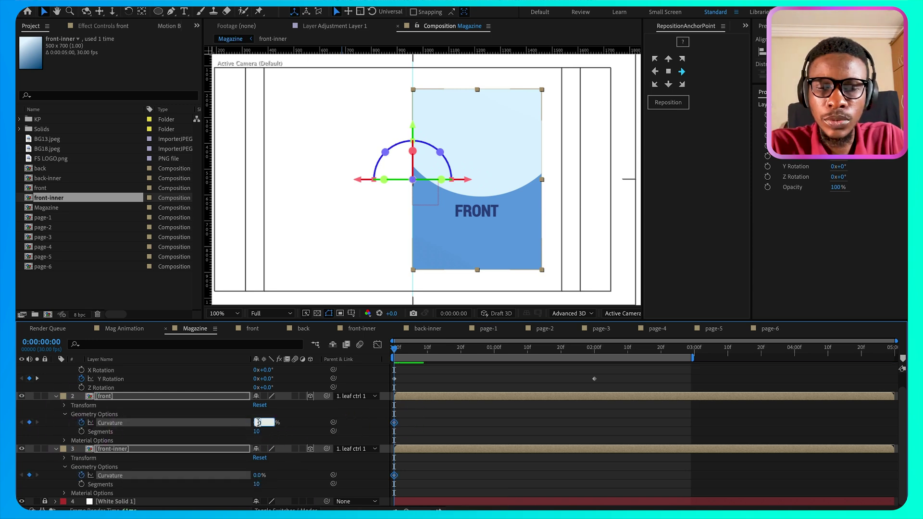
pyautogui.write('-20')
pyautogui.press('Return')
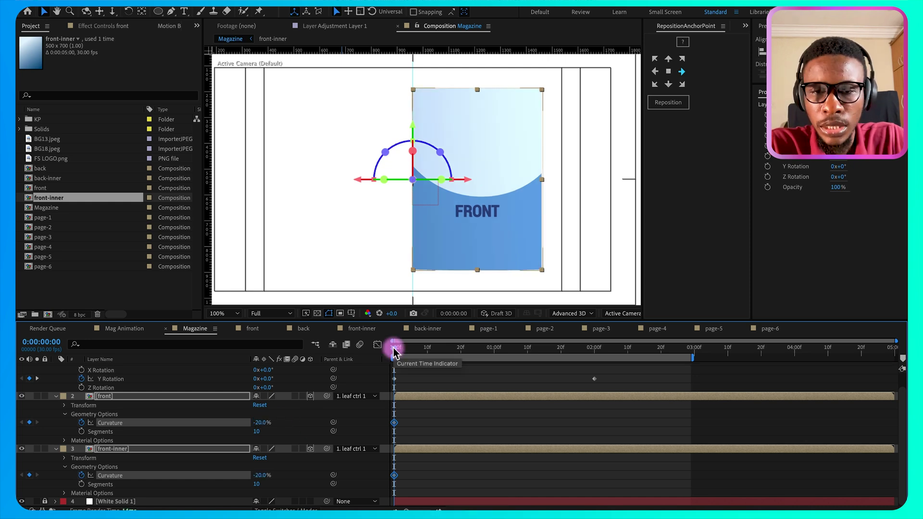
pyautogui.moveTo(392, 348); pyautogui.dragTo(493, 356)
pyautogui.click(257, 432)
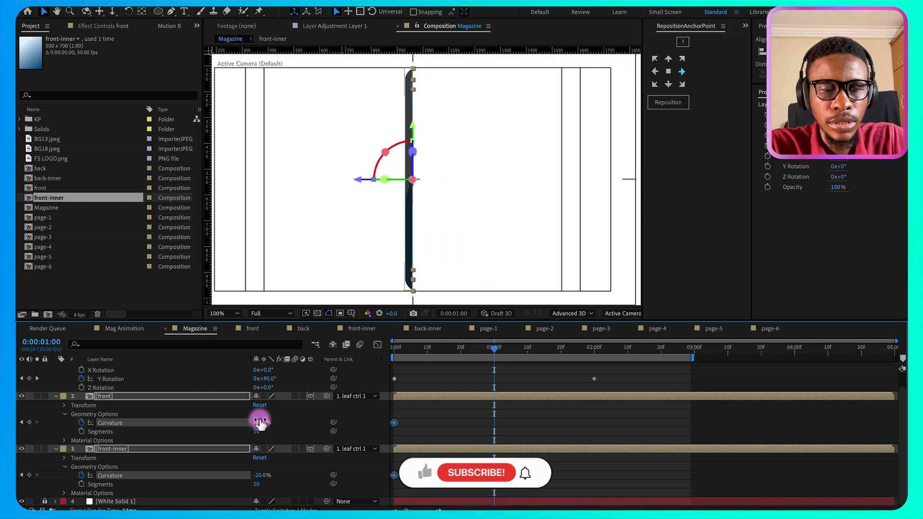
pyautogui.click(260, 422)
pyautogui.write('-')
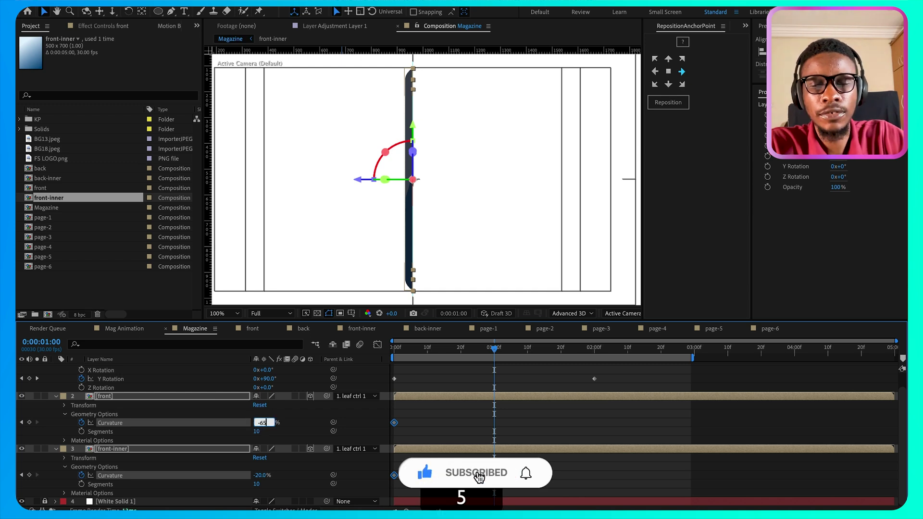
pyautogui.write('65')
pyautogui.press('Return')
pyautogui.moveTo(494, 348); pyautogui.dragTo(595, 367)
pyautogui.write('20')
pyautogui.press('Return')
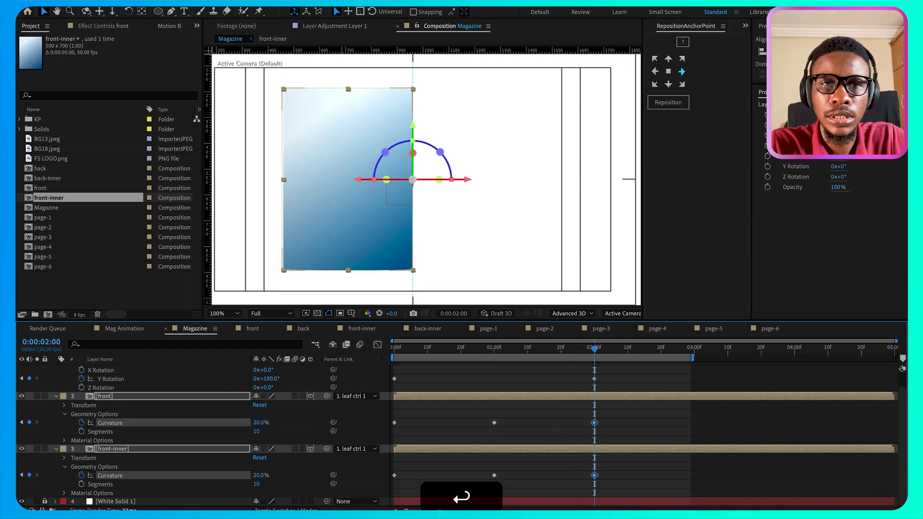
# Step: Preview the curving page flip and show only the animated properties
pyautogui.press('space')
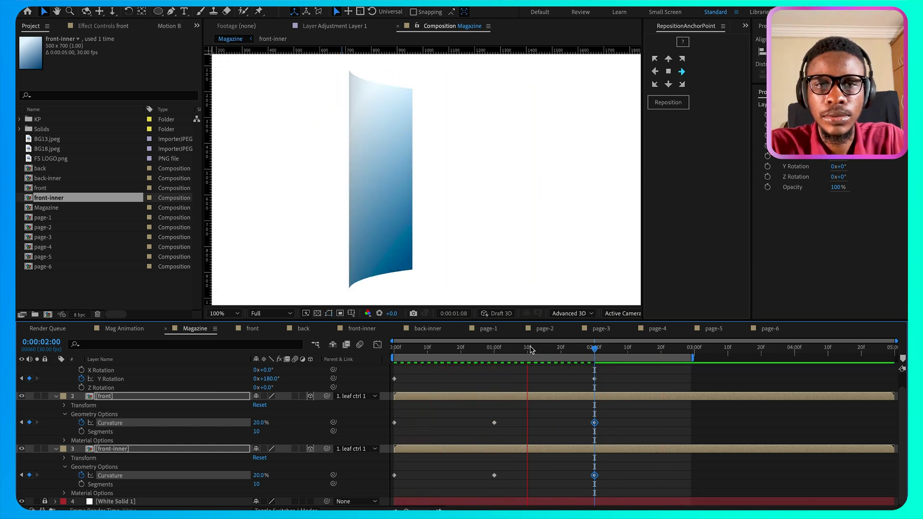
pyautogui.press('space')
pyautogui.press('u')
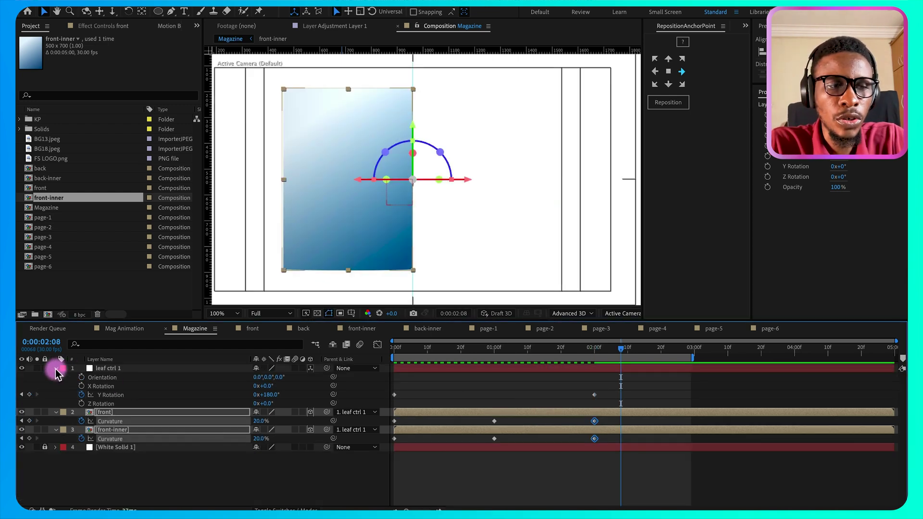
# Step: Label leaf ctrl 1, front and front-inner orange
pyautogui.press('u')
pyautogui.click(119, 369)
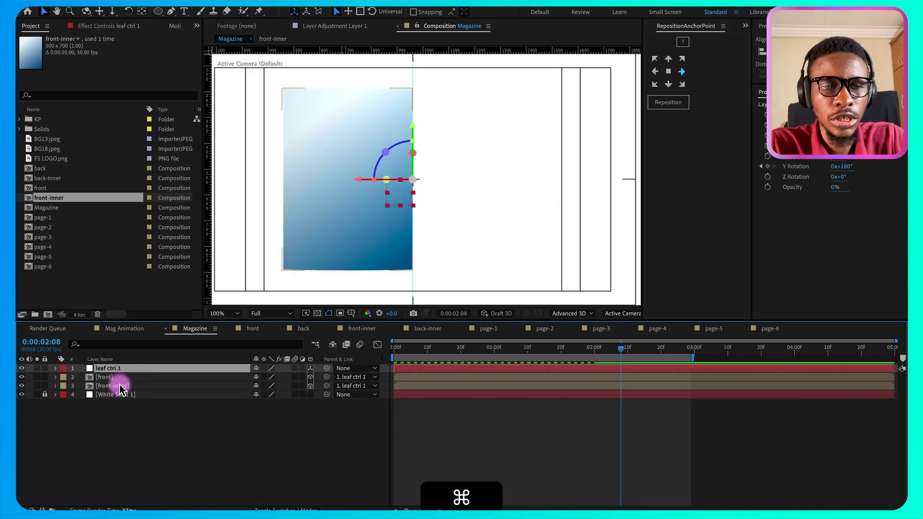
pyautogui.keyDown('super'); pyautogui.click(120, 386); pyautogui.keyUp('super')
pyautogui.keyDown('super'); pyautogui.click(110, 379); pyautogui.keyUp('super')
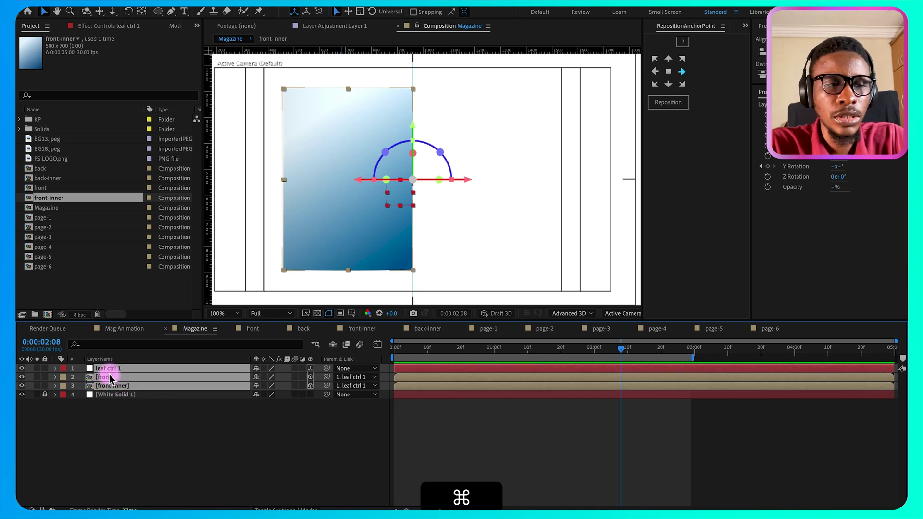
pyautogui.click(63, 377)
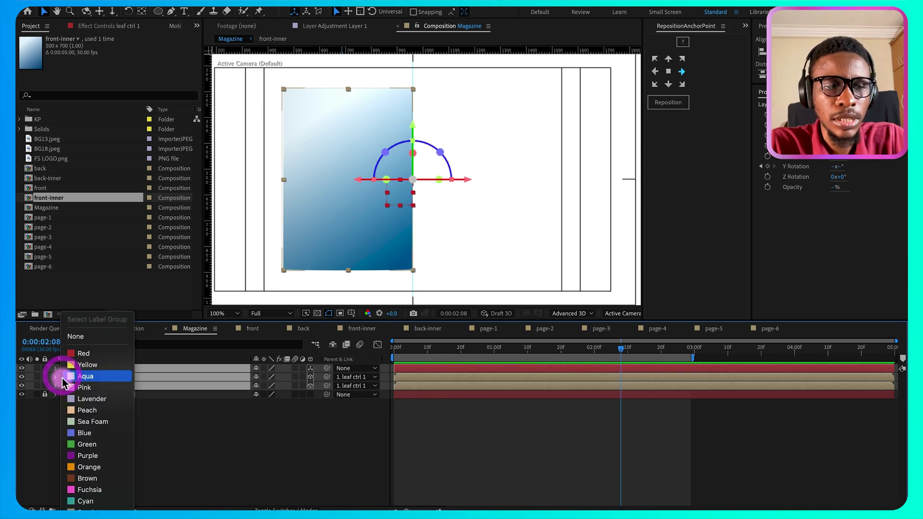
pyautogui.click(90, 468)
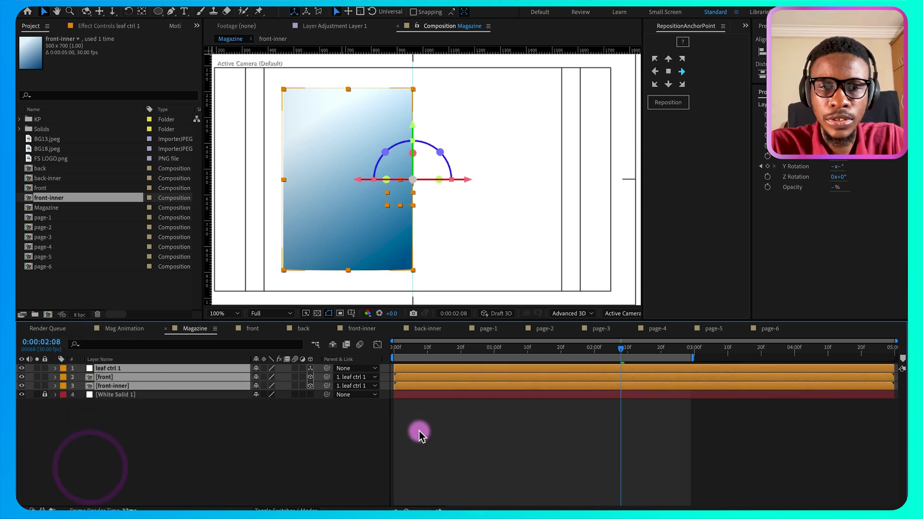
pyautogui.click(456, 429)
pyautogui.moveTo(426, 345); pyautogui.dragTo(390, 381)
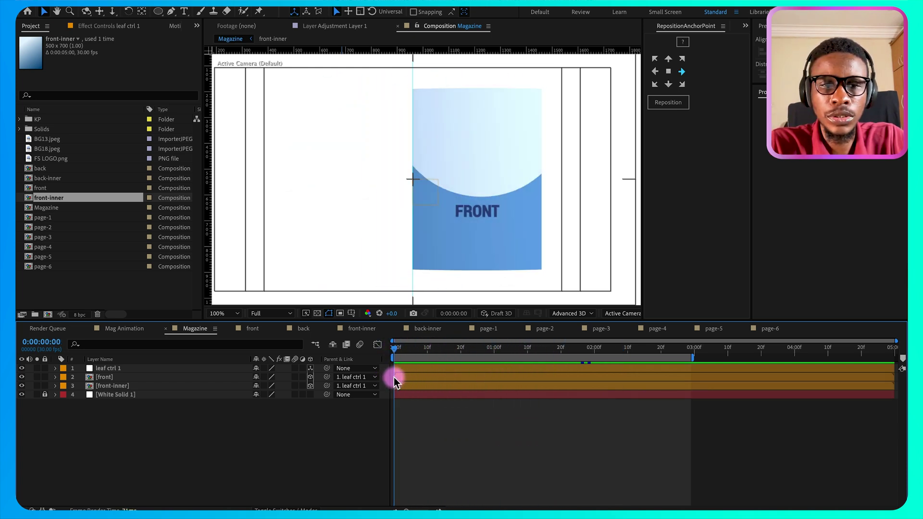
# Step: Duplicate the three first-leaf layers below the originals and label the copies purple
pyautogui.click(107, 387)
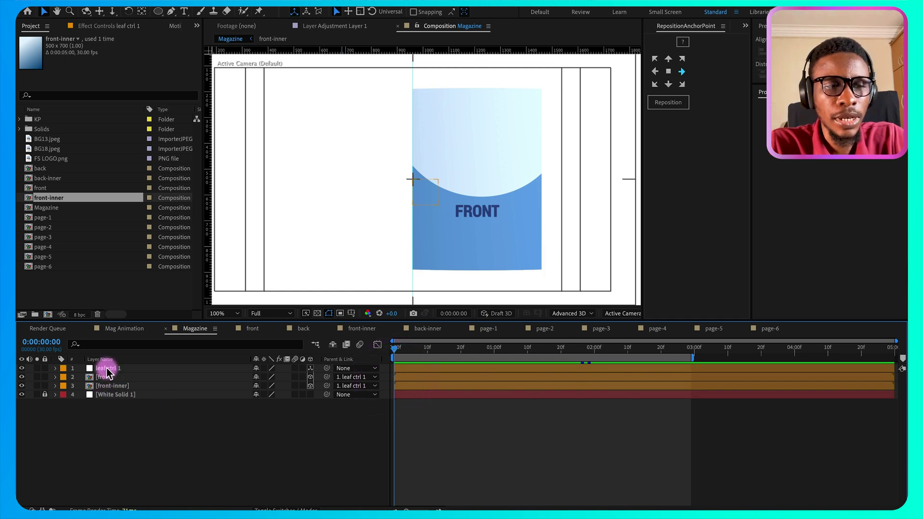
pyautogui.click(107, 369)
pyautogui.keyDown('super'); pyautogui.click(106, 377); pyautogui.keyUp('super')
pyautogui.keyDown('super'); pyautogui.click(106, 386); pyautogui.keyUp('super')
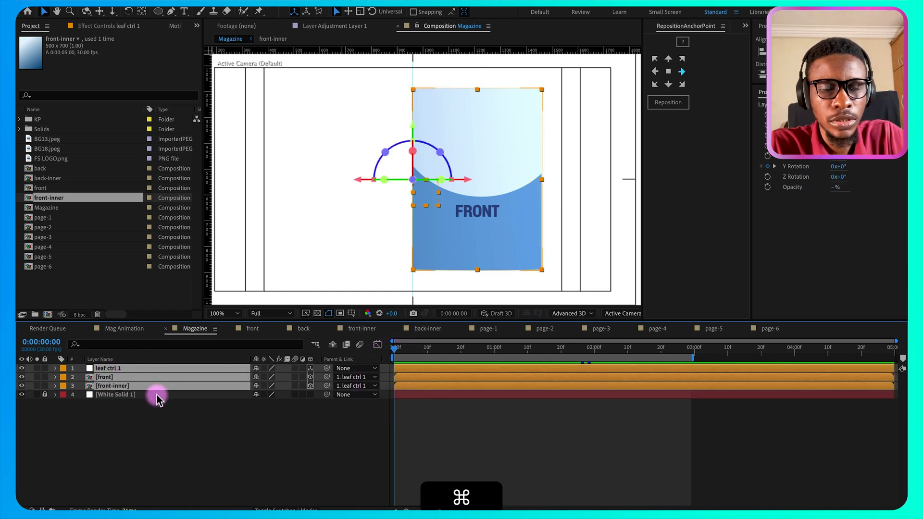
pyautogui.press('super+d')
pyautogui.press('super+bracketleft')
pyautogui.press('super+bracketleft')
pyautogui.press('super+bracketleft')
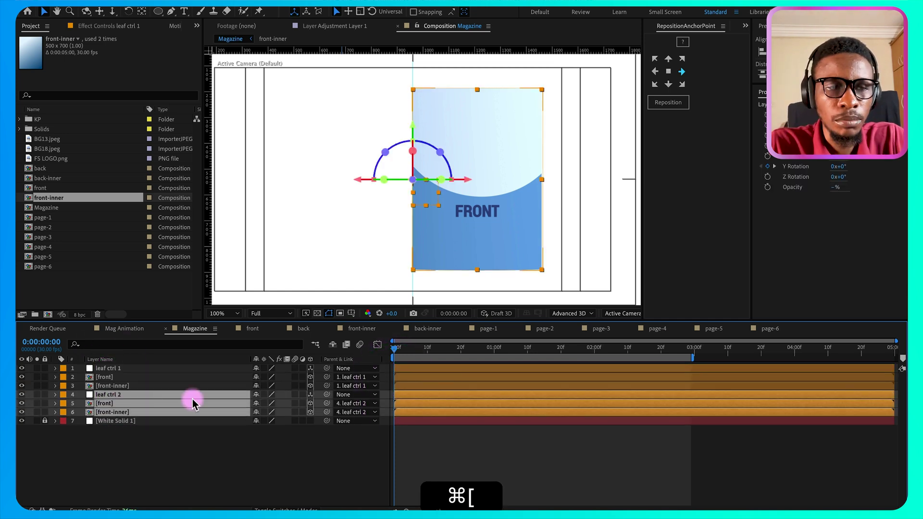
pyautogui.click(65, 398)
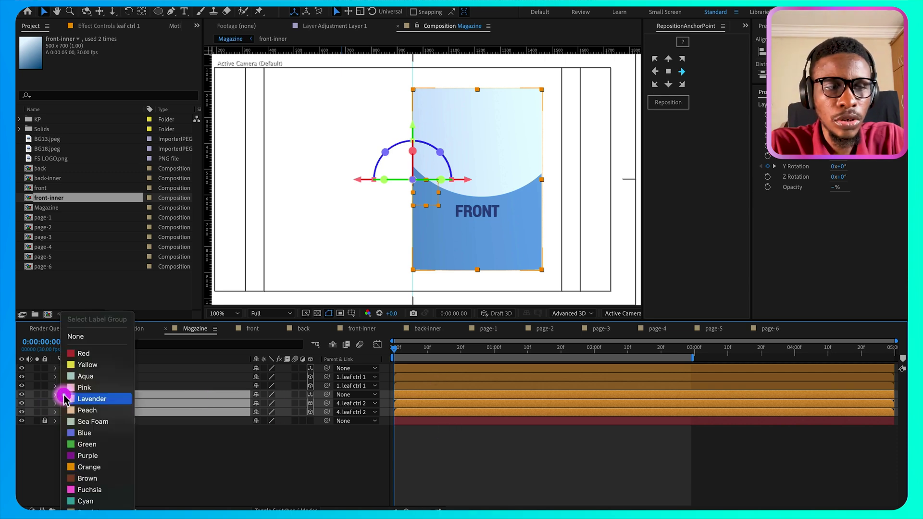
pyautogui.click(92, 455)
pyautogui.click(122, 441)
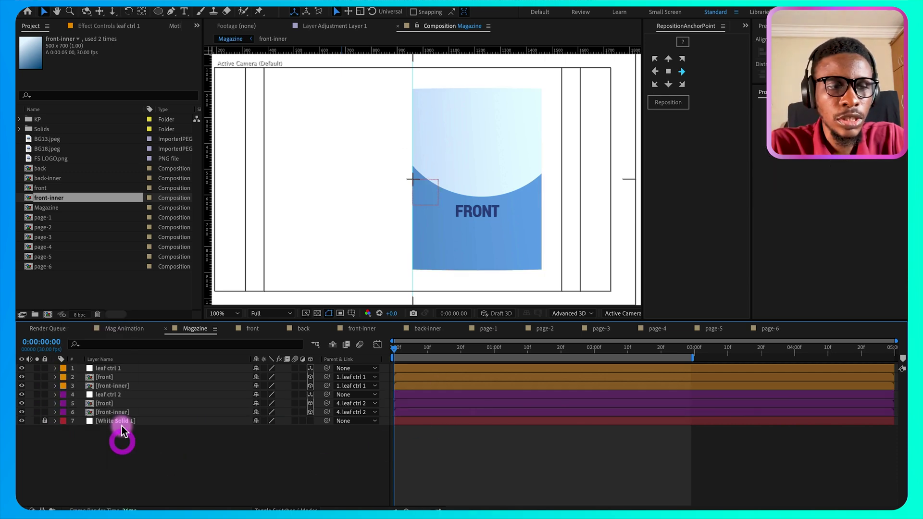
# Step: Replace the copied front and front-inner sources with page-1 and page-2
pyautogui.click(107, 403)
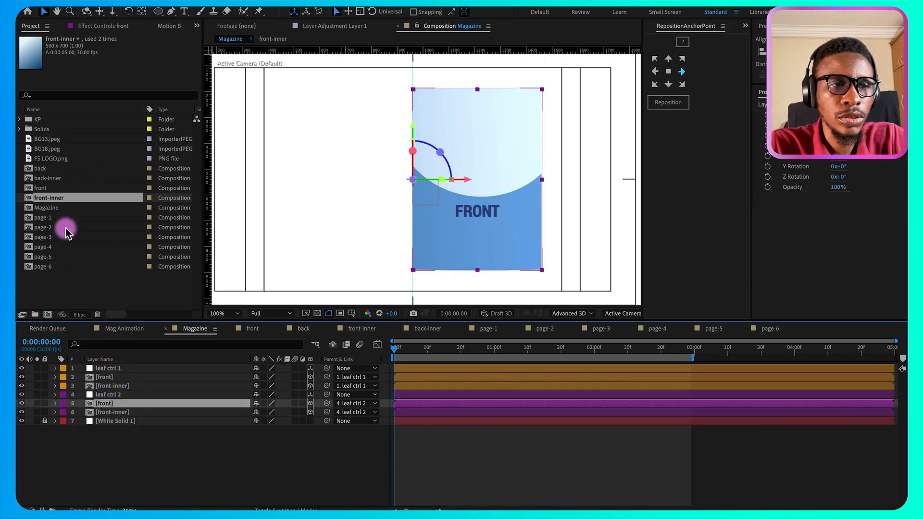
pyautogui.moveTo(48, 221); pyautogui.dragTo(116, 409)
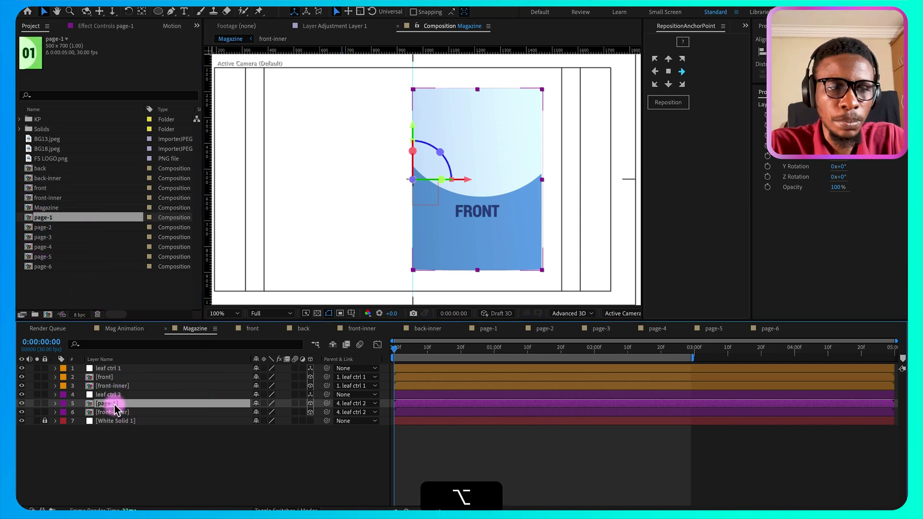
pyautogui.click(139, 414)
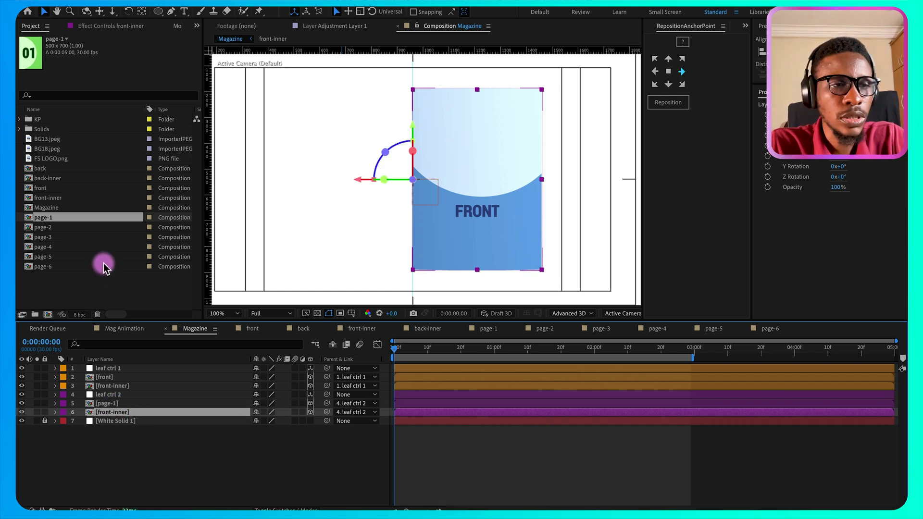
pyautogui.click(57, 229)
pyautogui.moveTo(56, 231); pyautogui.dragTo(146, 412)
pyautogui.moveTo(395, 348); pyautogui.dragTo(513, 360)
# Step: Move the leaf ctrl 2, page-1 and page-2 keyframes one second later
pyautogui.click(413, 301)
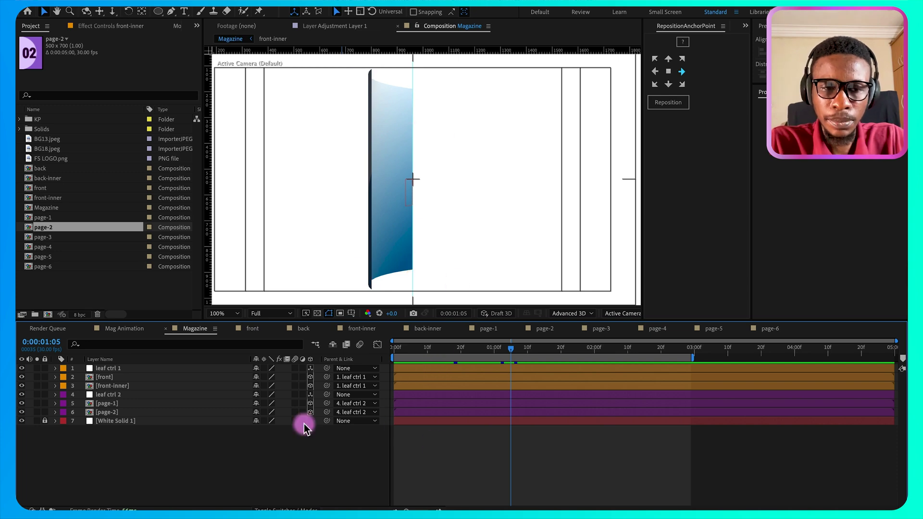
pyautogui.click(446, 385)
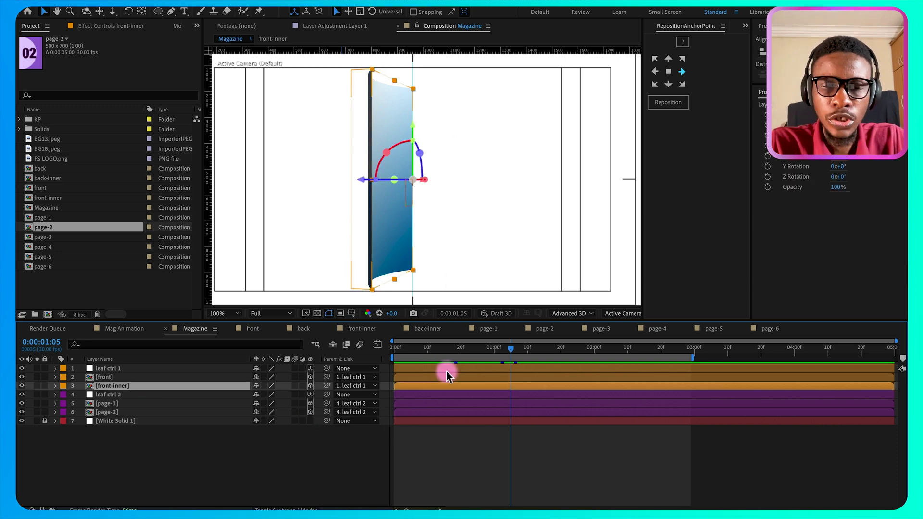
pyautogui.keyDown('shift'); pyautogui.click(114, 412); pyautogui.keyUp('shift')
pyautogui.press('u')
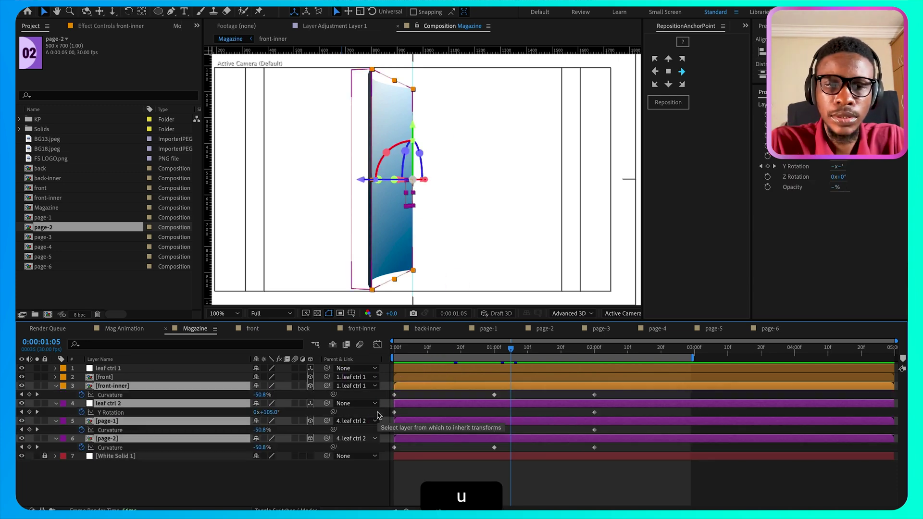
pyautogui.moveTo(610, 448); pyautogui.dragTo(495, 413)
pyautogui.moveTo(422, 350); pyautogui.dragTo(319, 344)
# Step: Preview the staggered flip from the start
pyautogui.press('space')
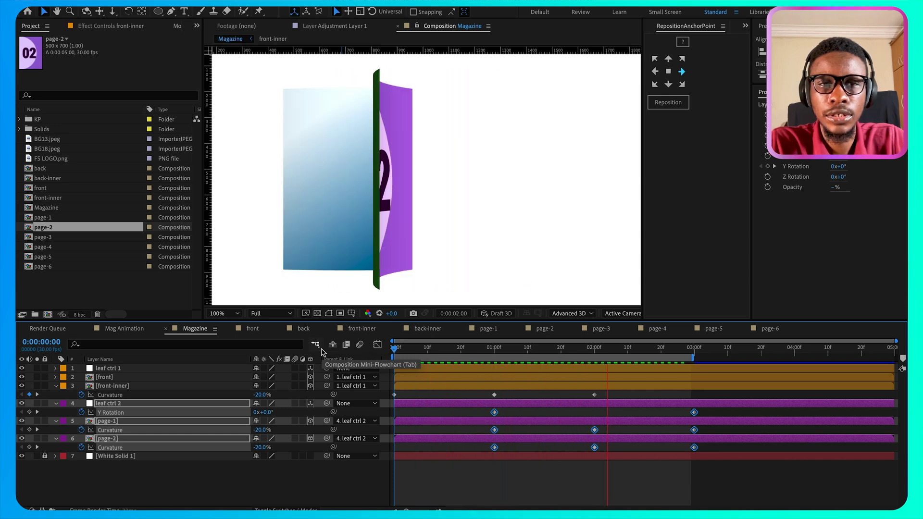
pyautogui.press('space')
pyautogui.moveTo(447, 350); pyautogui.dragTo(371, 358)
pyautogui.press('space')
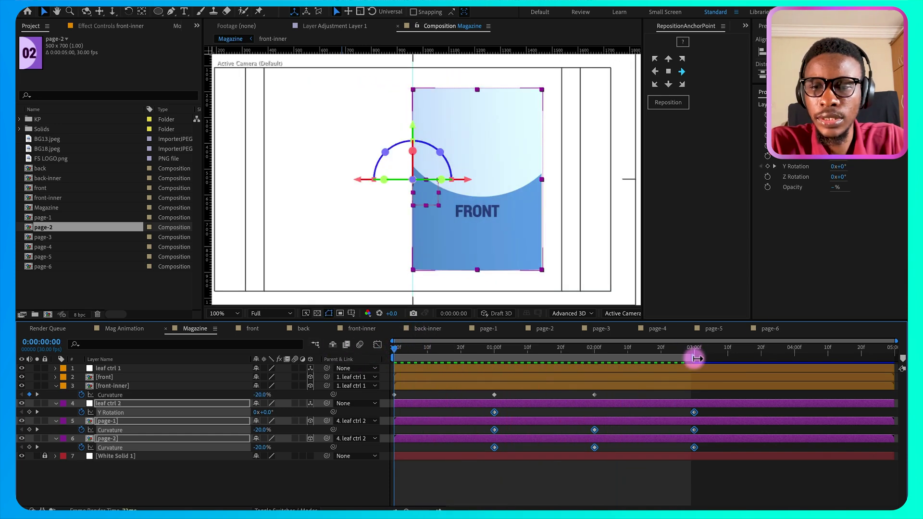
# Step: Extend the work area to about 4:20 and duplicate the second leaf's layers as a green-labelled copy
pyautogui.moveTo(696, 358); pyautogui.dragTo(866, 372)
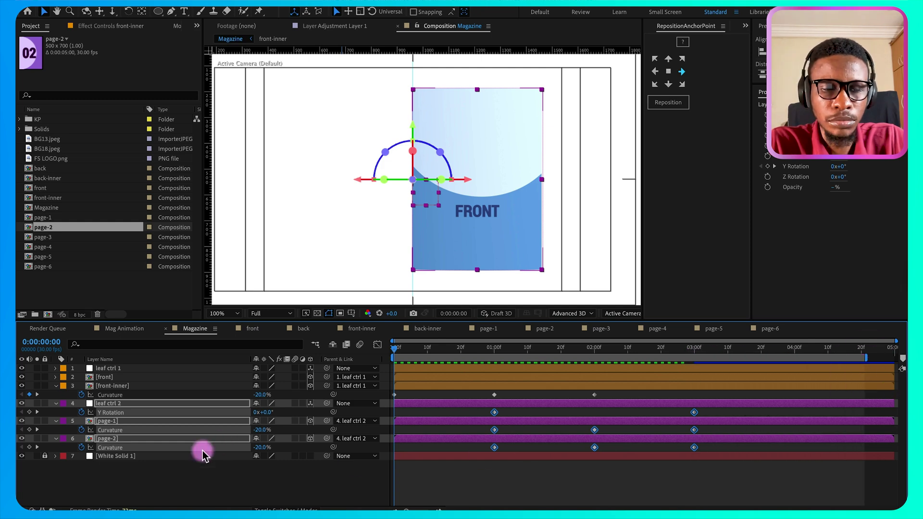
pyautogui.press('u')
pyautogui.click(110, 413)
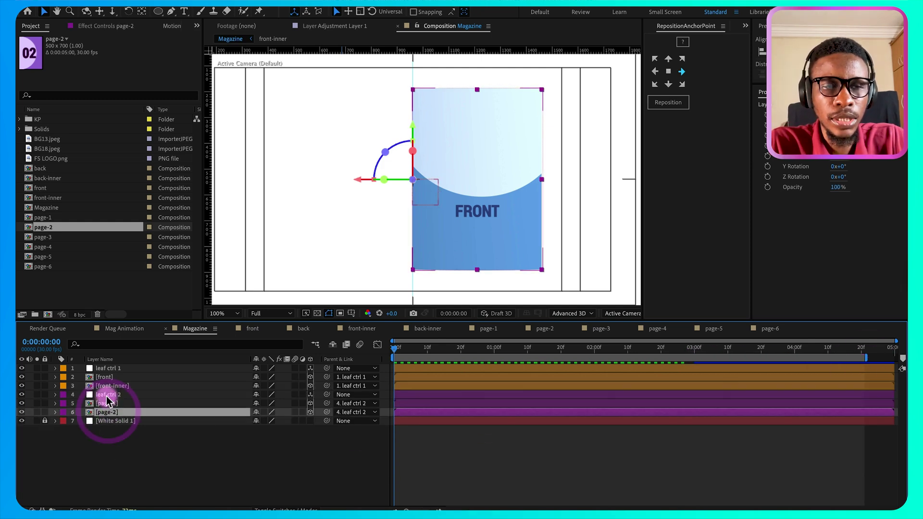
pyautogui.keyDown('shift'); pyautogui.click(106, 397); pyautogui.keyUp('shift')
pyautogui.press('super+d')
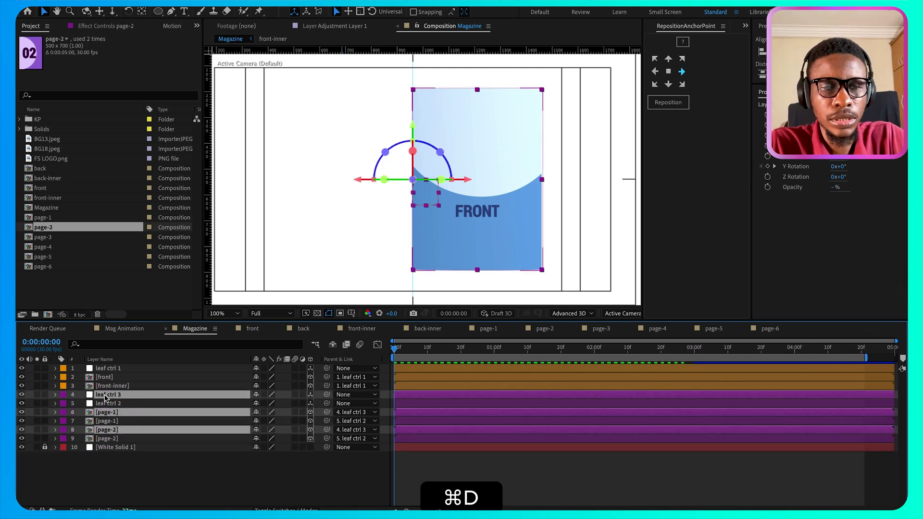
pyautogui.press('super+bracketleft')
pyautogui.press('super+bracketleft')
pyautogui.press('super+bracketleft')
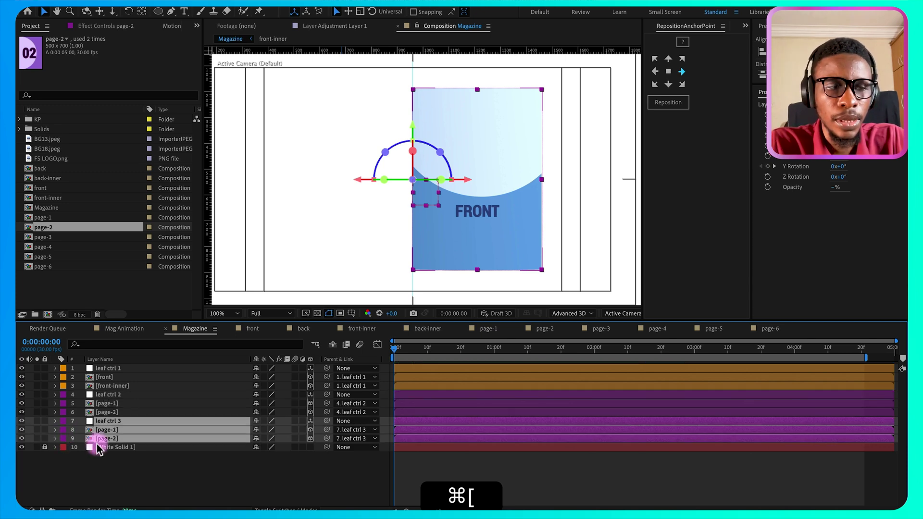
pyautogui.click(63, 430)
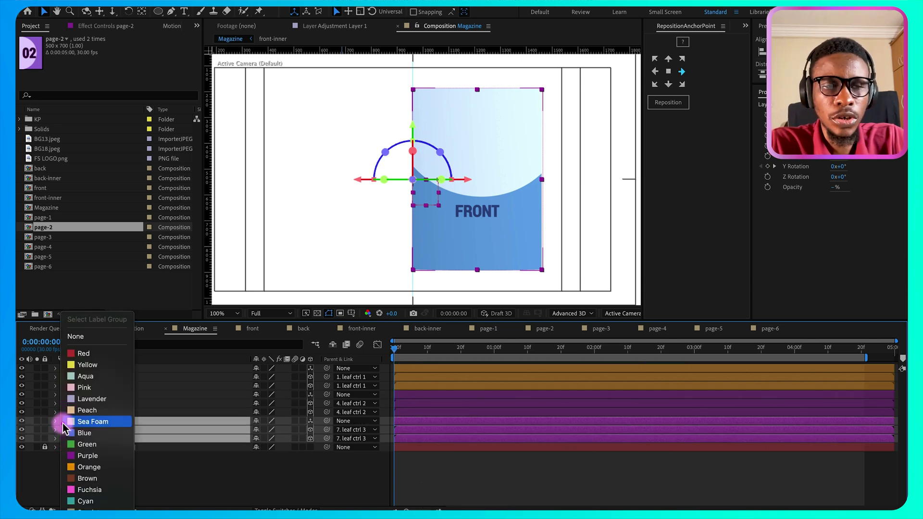
pyautogui.click(86, 444)
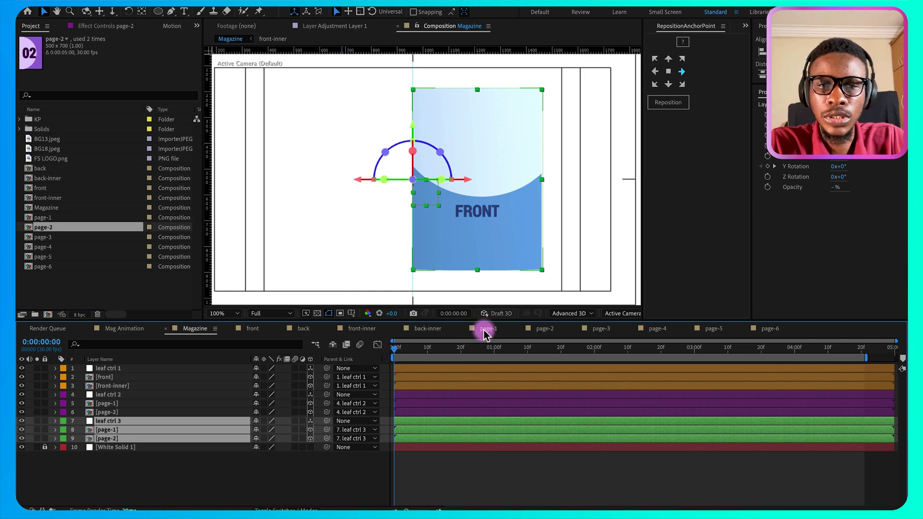
# Step: Shift the leaf ctrl 3 layers to start at one second
pyautogui.click(409, 410)
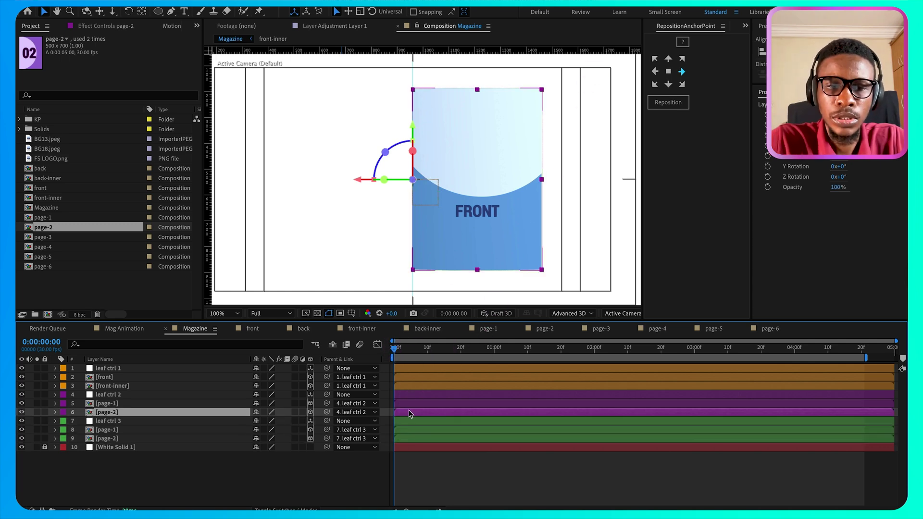
pyautogui.press('u')
pyautogui.click(418, 428)
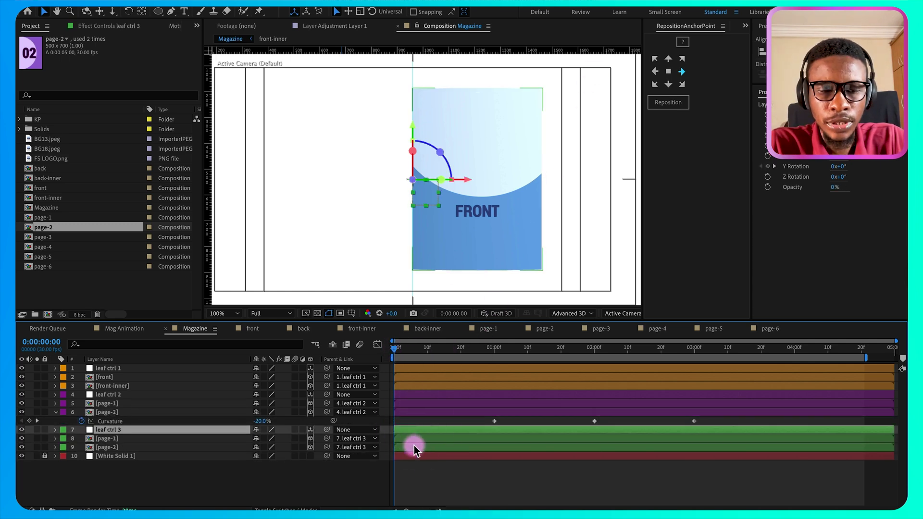
pyautogui.keyDown('shift'); pyautogui.click(415, 447); pyautogui.keyUp('shift')
pyautogui.moveTo(405, 438); pyautogui.dragTo(433, 438)
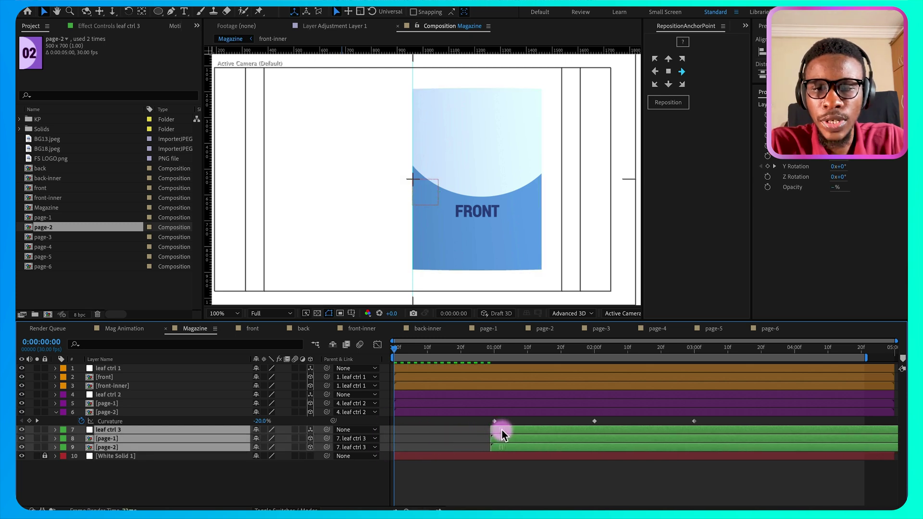
pyautogui.moveTo(503, 430); pyautogui.dragTo(500, 428)
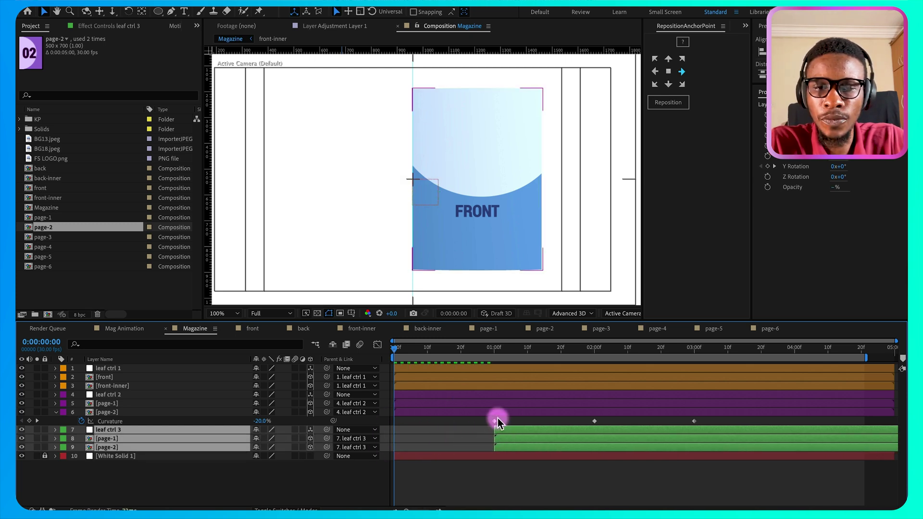
# Step: Swap the third leaf's page sources to page-3 and page-4, then preview the flip
pyautogui.press('space')
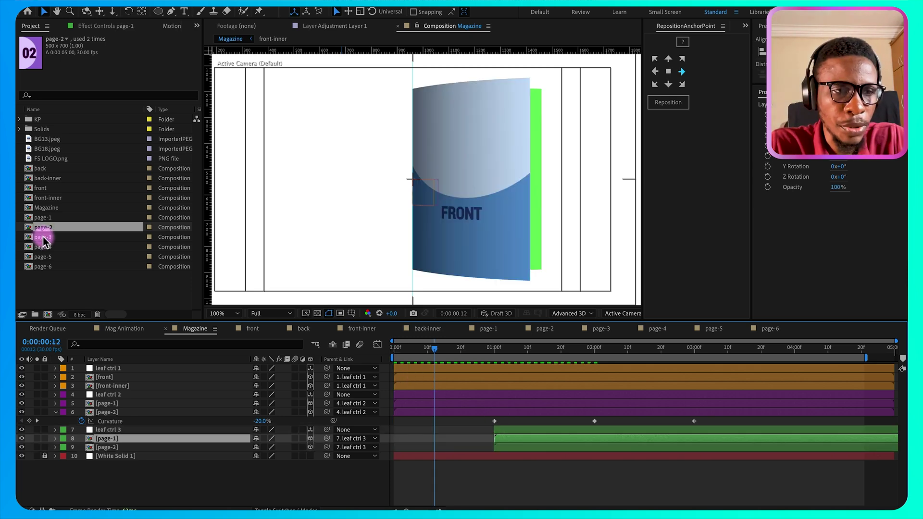
pyautogui.click(43, 238)
pyautogui.moveTo(44, 238); pyautogui.dragTo(110, 439)
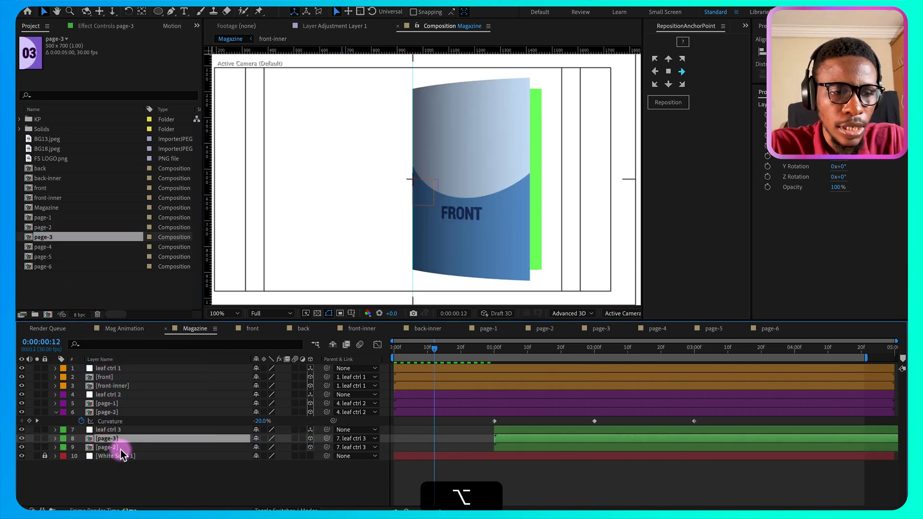
pyautogui.click(118, 449)
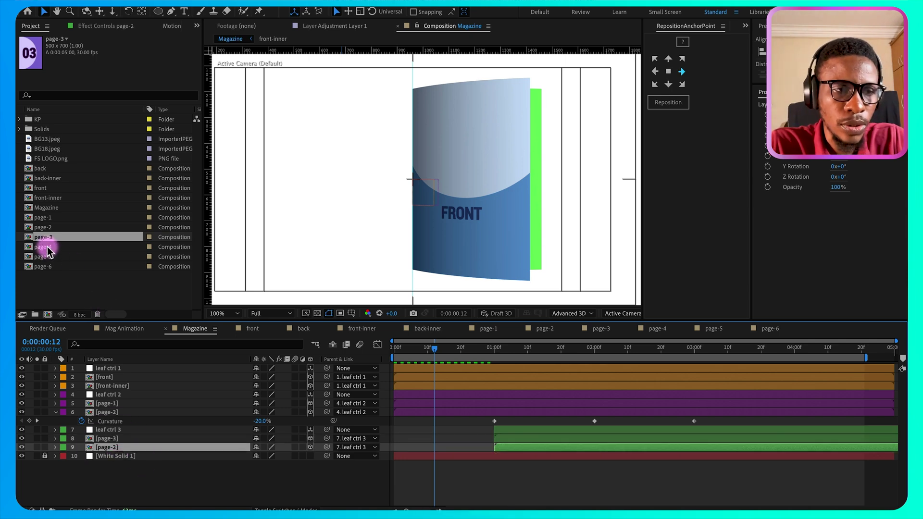
pyautogui.moveTo(48, 250); pyautogui.dragTo(115, 447)
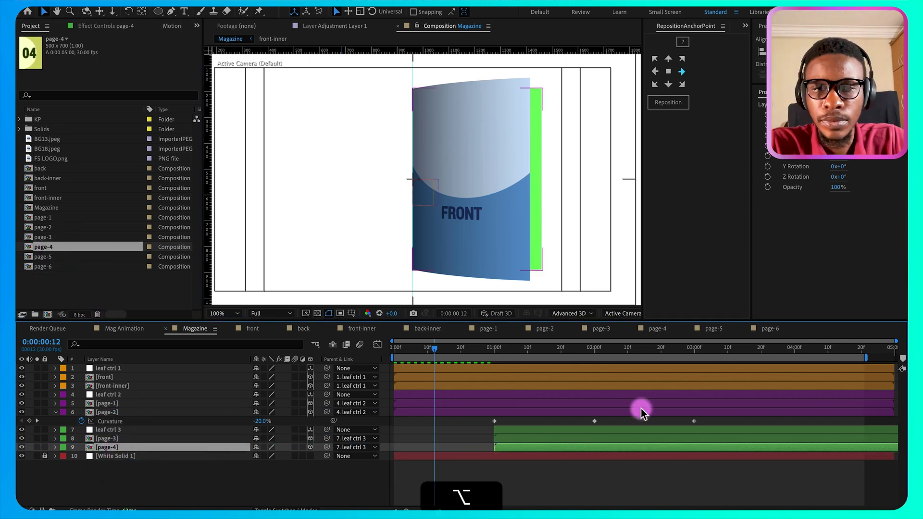
pyautogui.press('space')
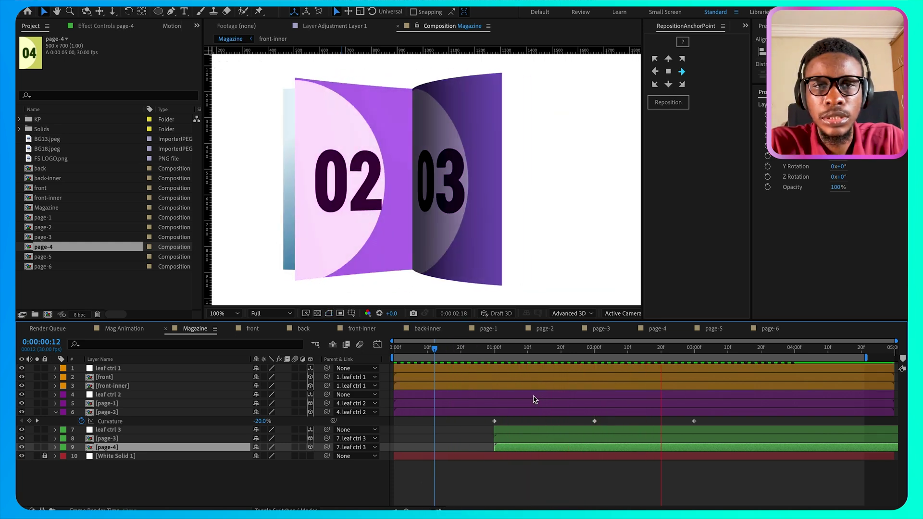
pyautogui.press('space')
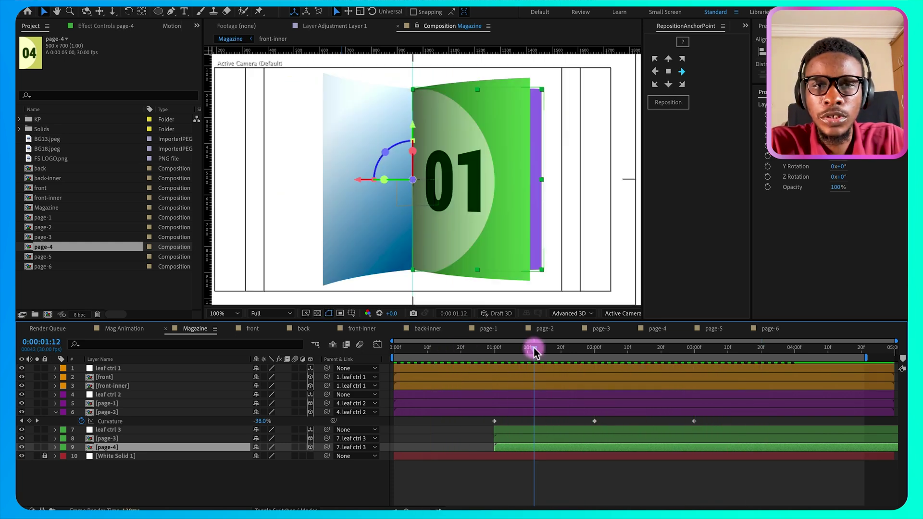
# Step: Trim leaf ctrl 1, front and front-inner to end around 0:00:02:26
pyautogui.moveTo(534, 352); pyautogui.dragTo(681, 373)
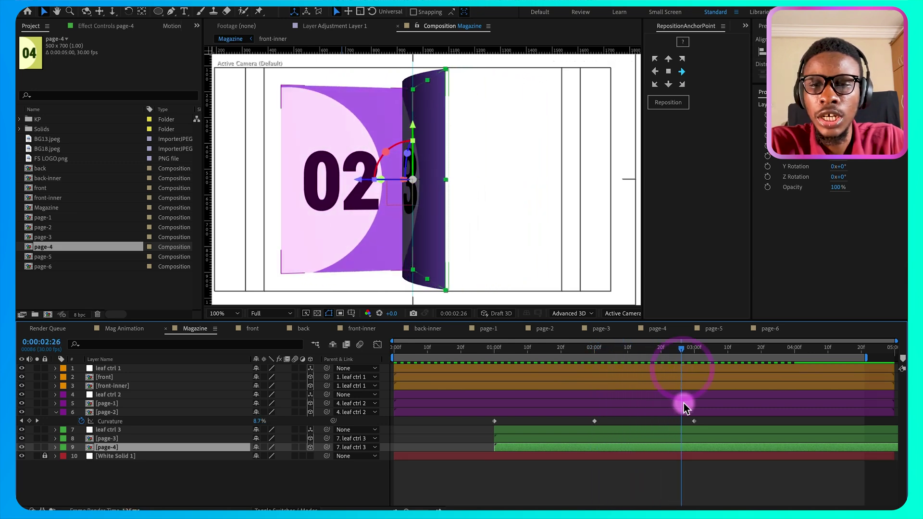
pyautogui.click(672, 368)
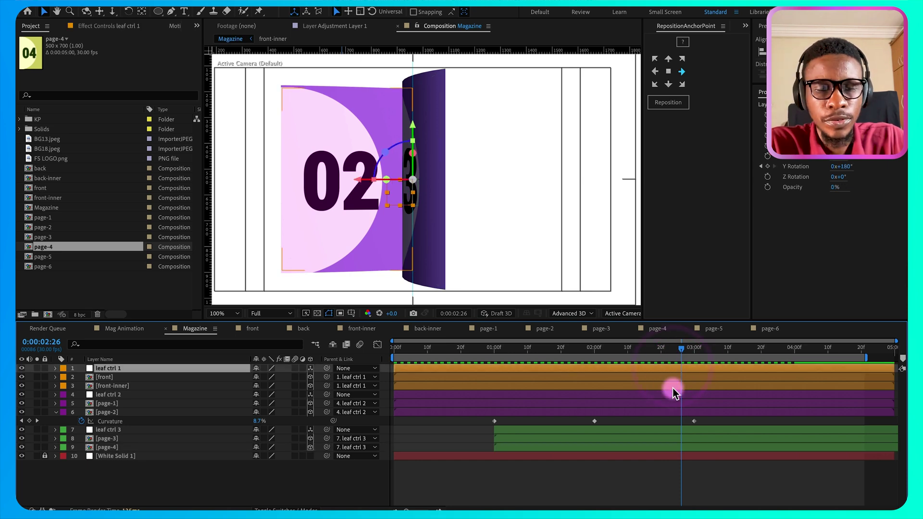
pyautogui.keyDown('shift'); pyautogui.click(673, 386); pyautogui.keyUp('shift')
pyautogui.hotkey('alt', 'shift', ']')
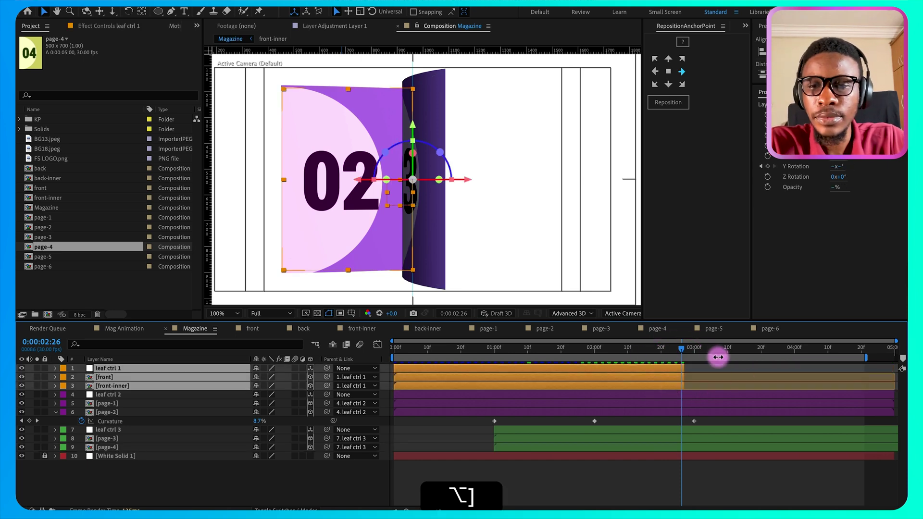
# Step: Trim leaf ctrl 2, page-1 and page-2 to end around 0:00:03:25, then preview from the start
pyautogui.moveTo(681, 353); pyautogui.dragTo(788, 370)
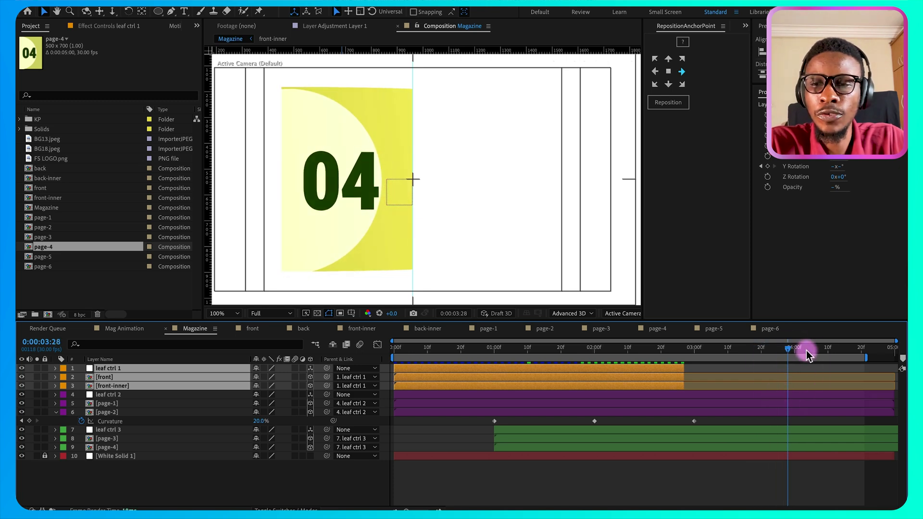
pyautogui.moveTo(787, 353)
pyautogui.mouseDown()
pyautogui.moveTo(818, 354)
pyautogui.moveTo(762, 354)
pyautogui.moveTo(776, 358)
pyautogui.mouseUp()
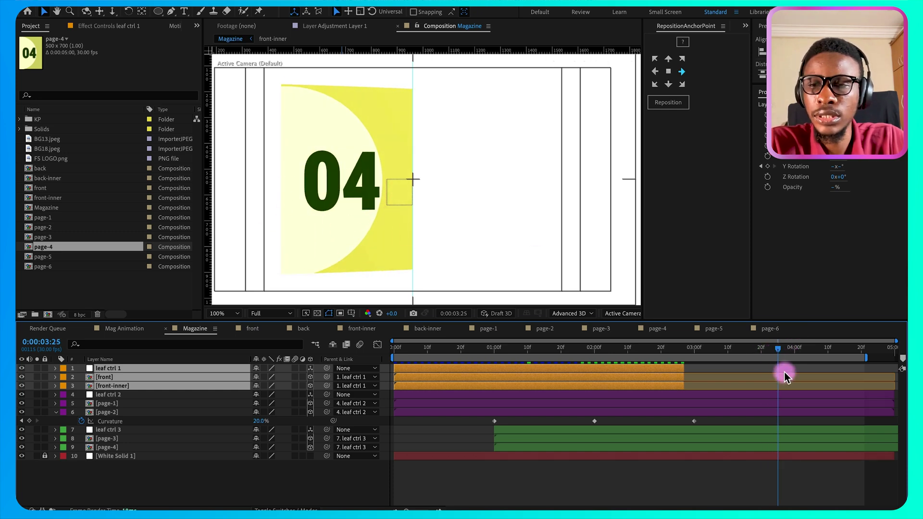
pyautogui.click(787, 397)
pyautogui.keyDown('shift'); pyautogui.click(788, 414); pyautogui.keyUp('shift')
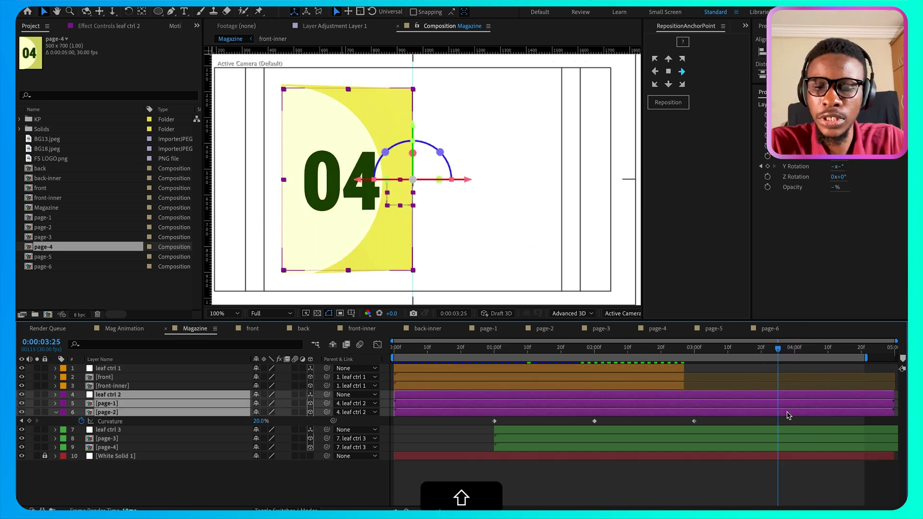
pyautogui.hotkey('alt', ']')
pyautogui.press('Home')
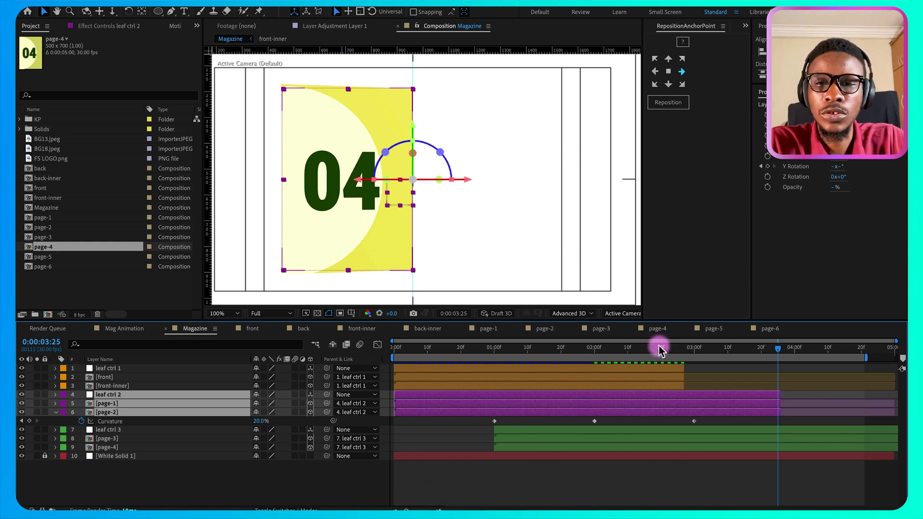
pyautogui.press('space')
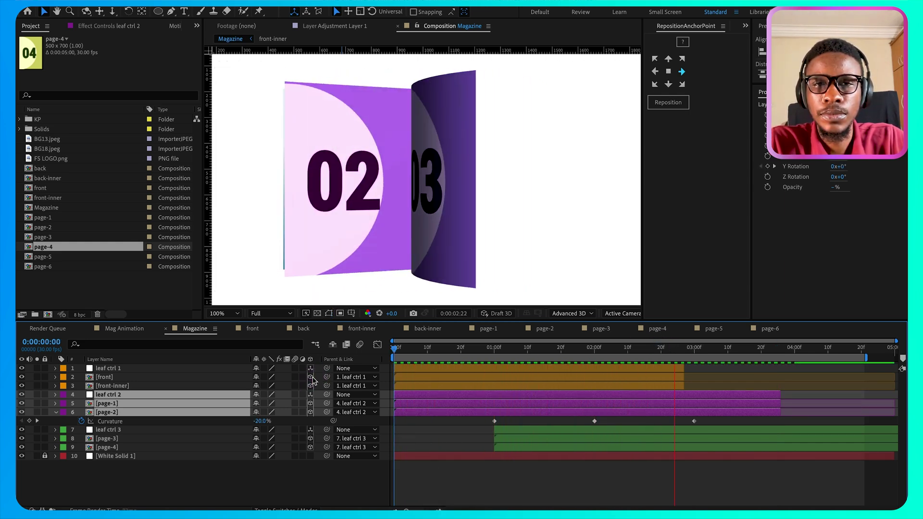
# Step: Duplicate the third leaf's layers below the originals with a blue label
pyautogui.press('space')
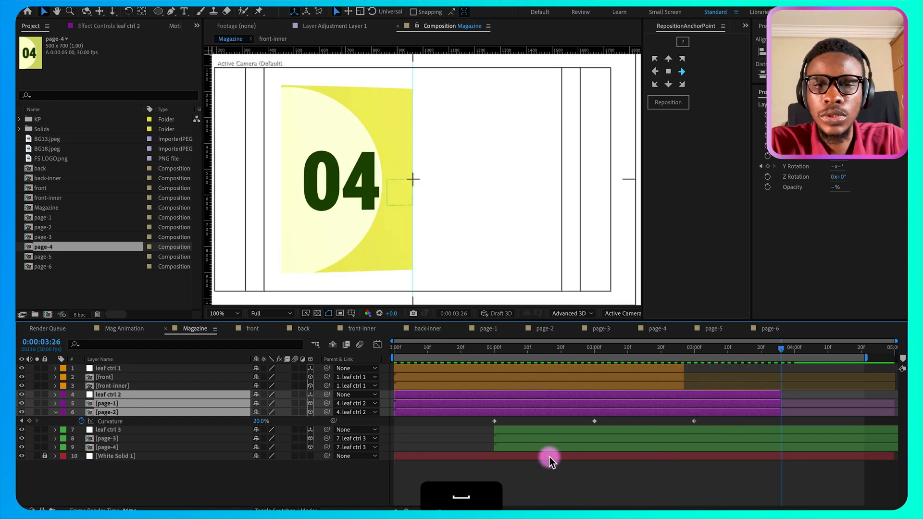
pyautogui.click(501, 478)
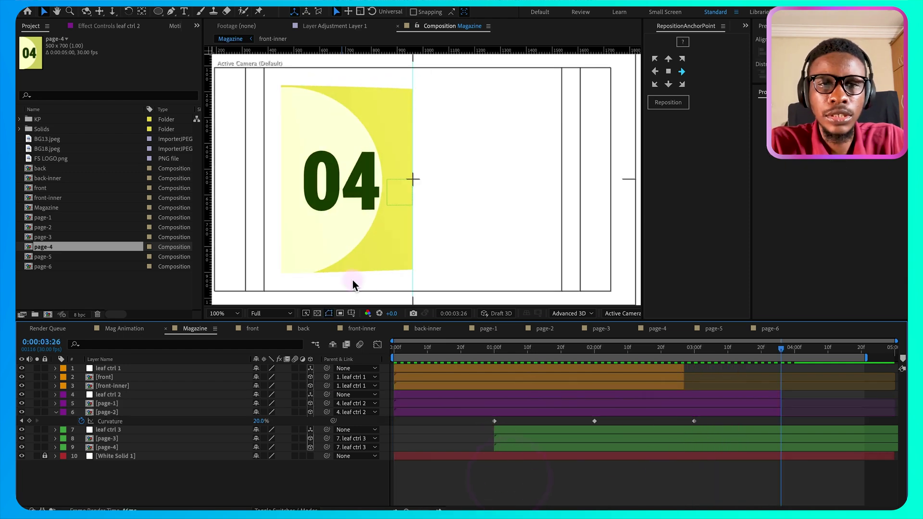
pyautogui.click(105, 430)
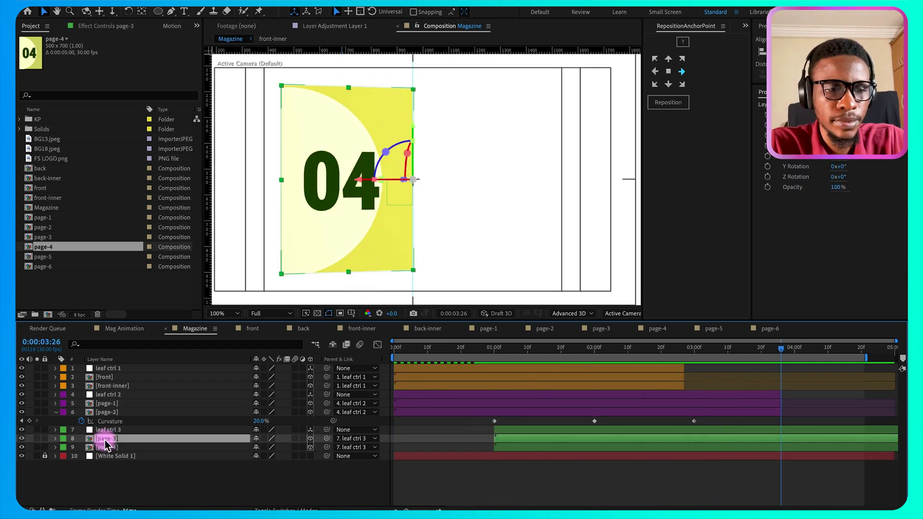
pyautogui.keyDown('shift'); pyautogui.click(99, 447); pyautogui.keyUp('shift')
pyautogui.press('super+d')
pyautogui.press('super+bracketleft')
pyautogui.click(70, 474)
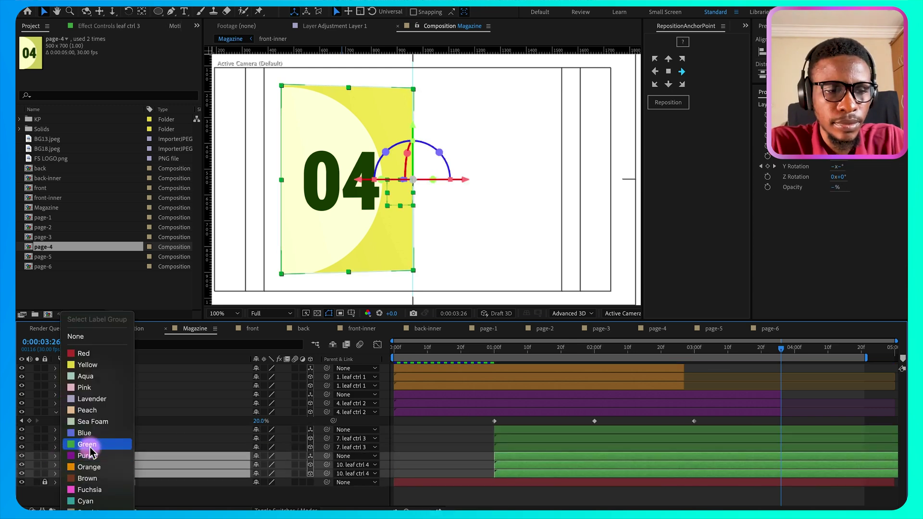
pyautogui.click(80, 441)
# Step: Start the new leaf ctrl 4 at 2:00 and replace its pages with page-5 and page-6
pyautogui.click(552, 447)
pyautogui.press('u')
pyautogui.click(509, 465)
pyautogui.moveTo(509, 480); pyautogui.dragTo(612, 472)
pyautogui.click(105, 474)
pyautogui.moveTo(49, 258); pyautogui.dragTo(107, 476)
pyautogui.click(107, 482)
pyautogui.moveTo(51, 267); pyautogui.dragTo(107, 482)
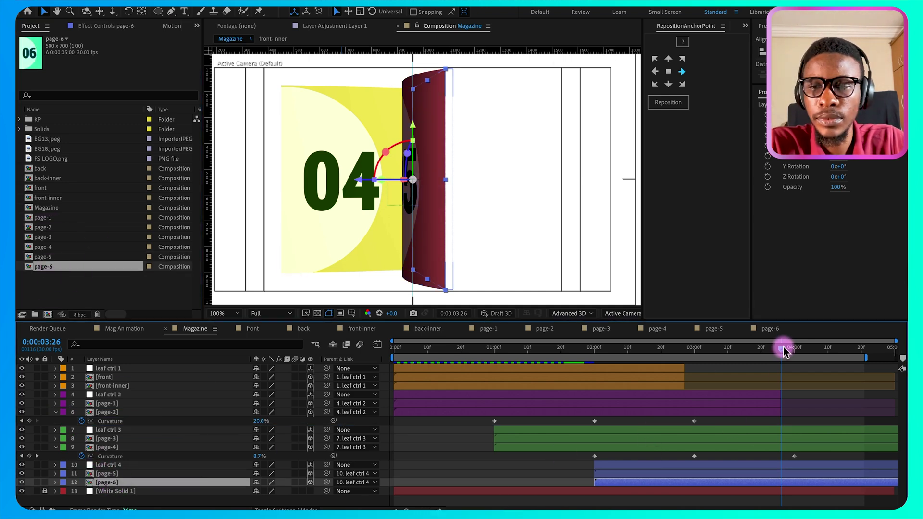
# Step: Trim the third leaf's layers to end at 0:00:04:24
pyautogui.moveTo(782, 351); pyautogui.dragTo(876, 360)
pyautogui.click(848, 429)
pyautogui.keyDown('shift'); pyautogui.click(846, 447); pyautogui.keyUp('shift')
pyautogui.hotkey('alt', ']')
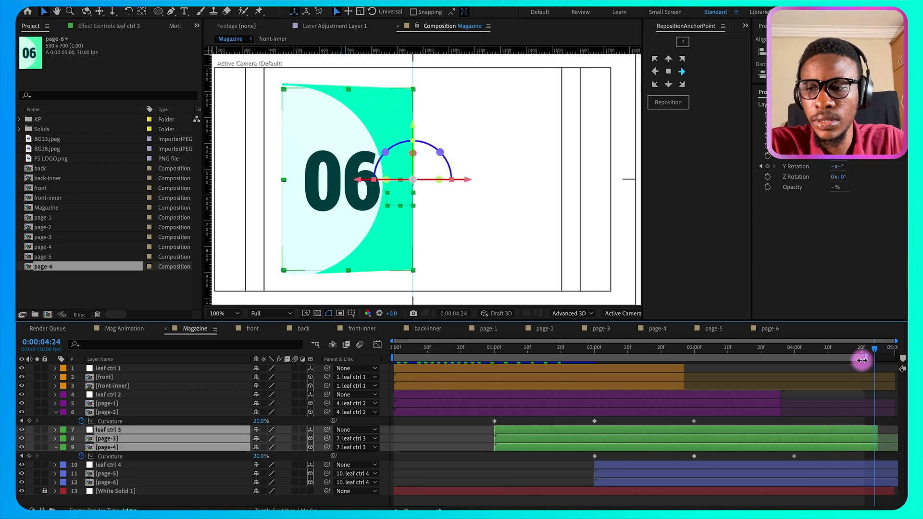
# Step: Duplicate the fourth leaf as a Peach-labelled copy starting around 3:00
pyautogui.click(611, 466)
pyautogui.keyDown('shift'); pyautogui.click(607, 483); pyautogui.keyUp('shift')
pyautogui.press('super+d')
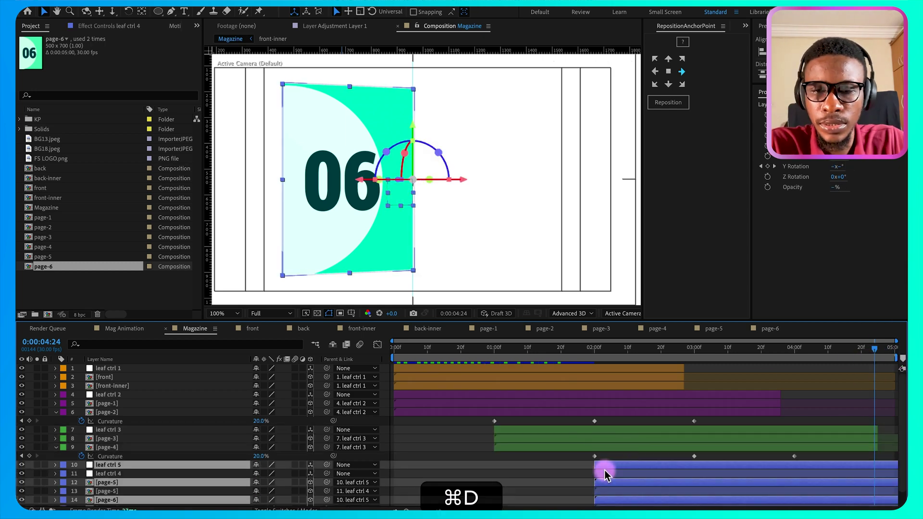
pyautogui.press('super+bracketleft')
pyautogui.click(63, 484)
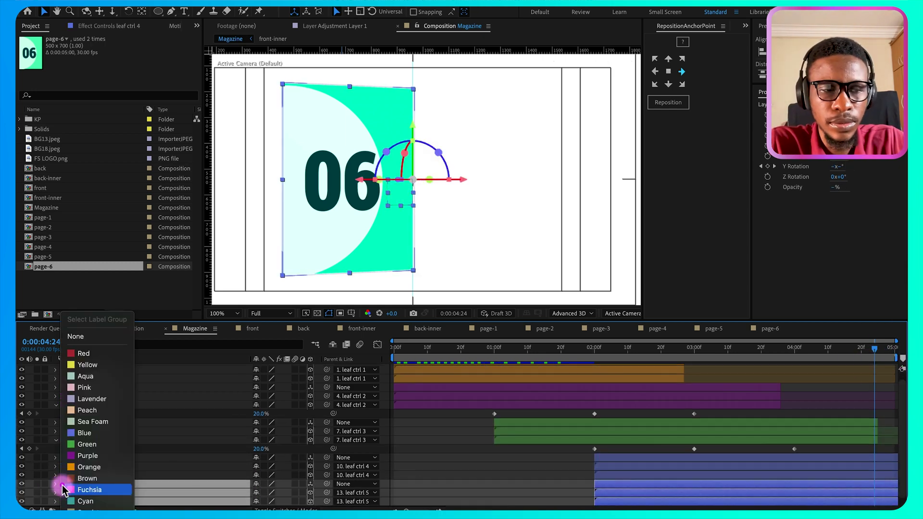
pyautogui.click(88, 411)
pyautogui.press('u')
pyautogui.scroll(-1, 621, 487)
pyautogui.moveTo(613, 485); pyautogui.dragTo(705, 479)
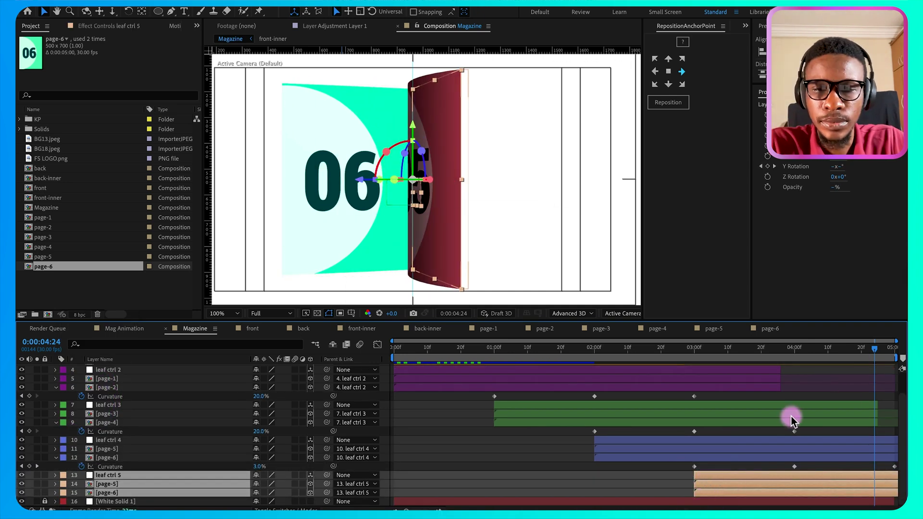
# Step: Replace the new leaf's pages with the back-inner and back compositions
pyautogui.click(110, 484)
pyautogui.moveTo(62, 183); pyautogui.dragTo(113, 484)
pyautogui.click(114, 495)
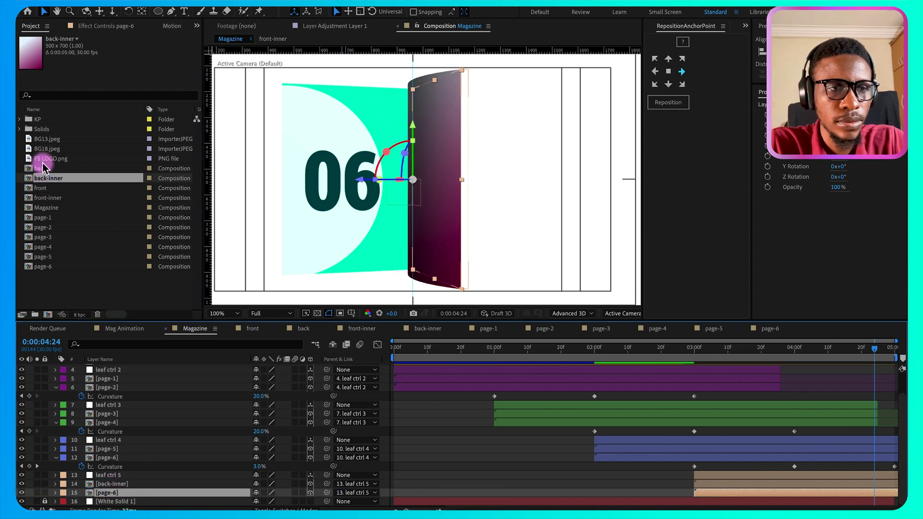
pyautogui.moveTo(41, 168); pyautogui.dragTo(110, 500)
pyautogui.click(527, 470)
# Step: Collapse the page-2 and page-4 rows and preview the full seven-second flip through every page
pyautogui.click(56, 392)
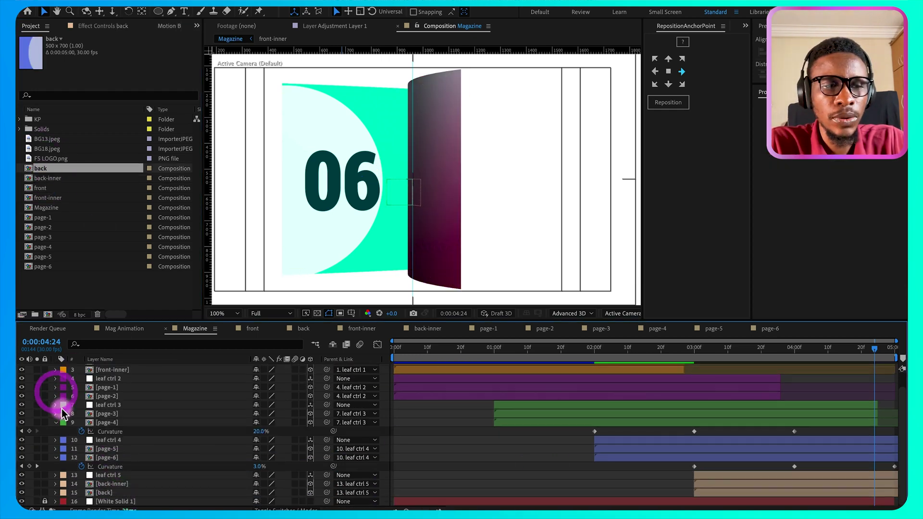
pyautogui.click(56, 419)
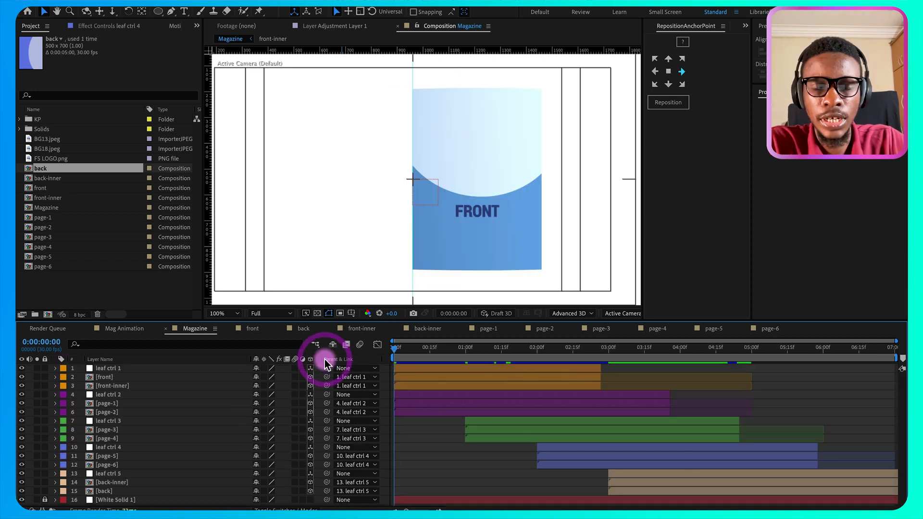
pyautogui.press('space')
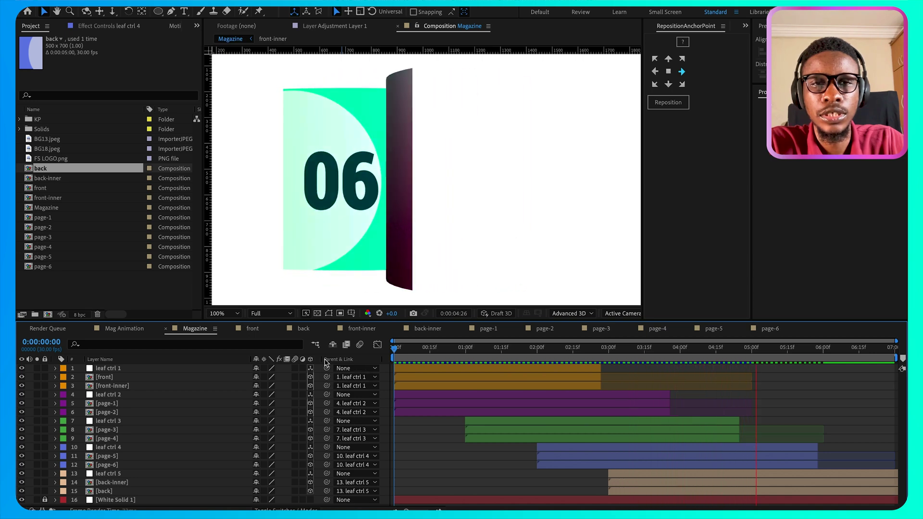
pyautogui.click(377, 349)
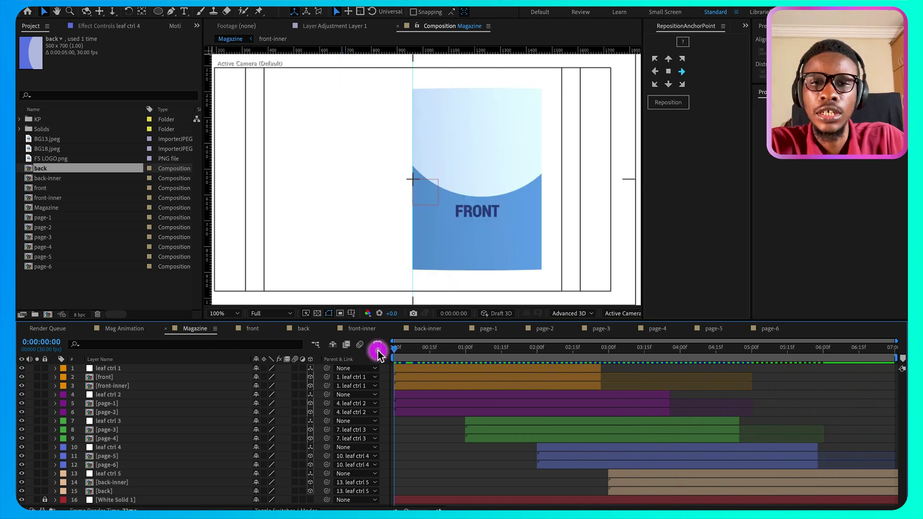
pyautogui.press('space')
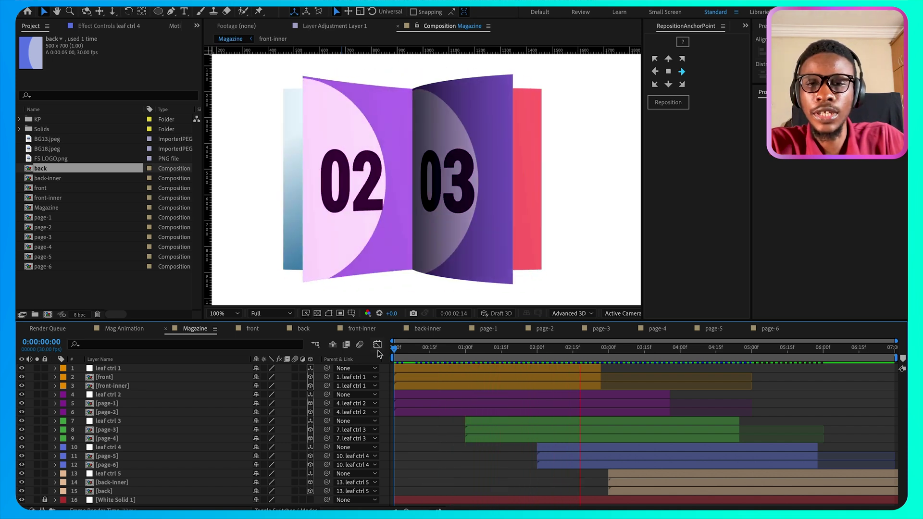
pyautogui.click(544, 377)
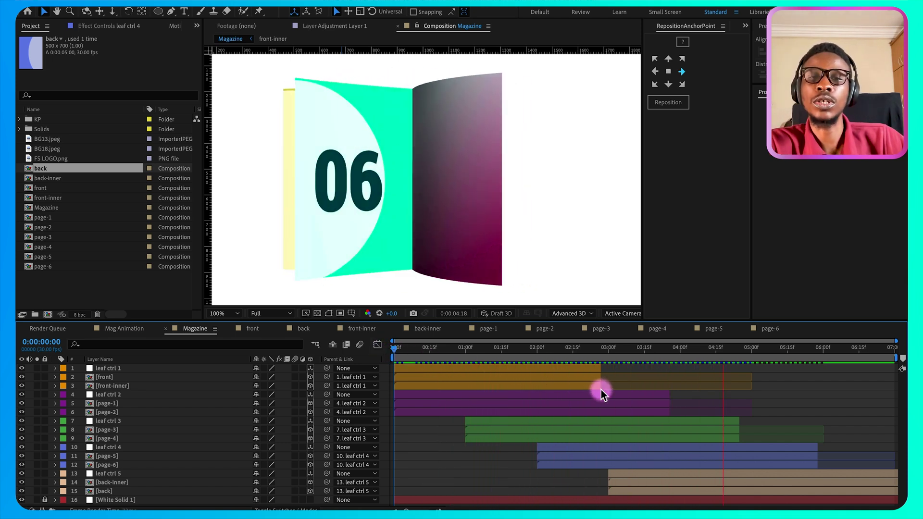
pyautogui.click(441, 364)
pyautogui.press('space')
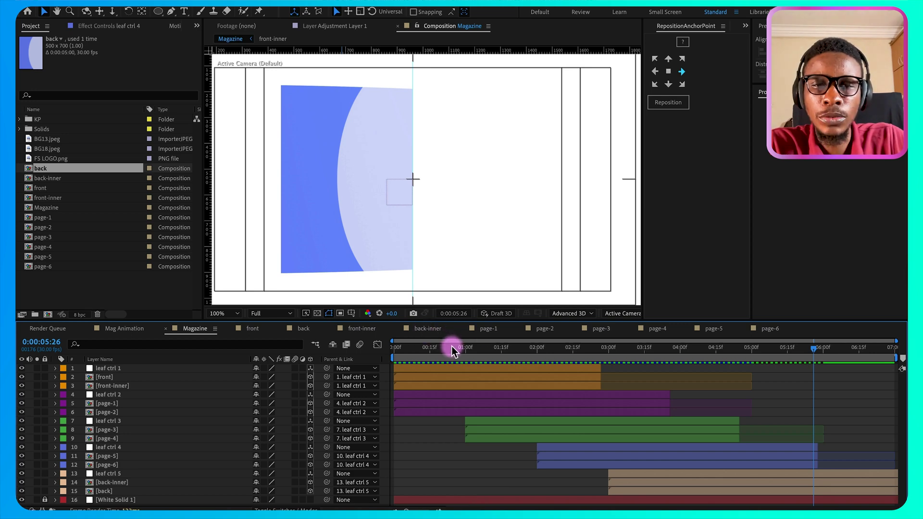
# Step: Add the pink BG13.jpeg image to page-1 as its background layer
pyautogui.click(489, 329)
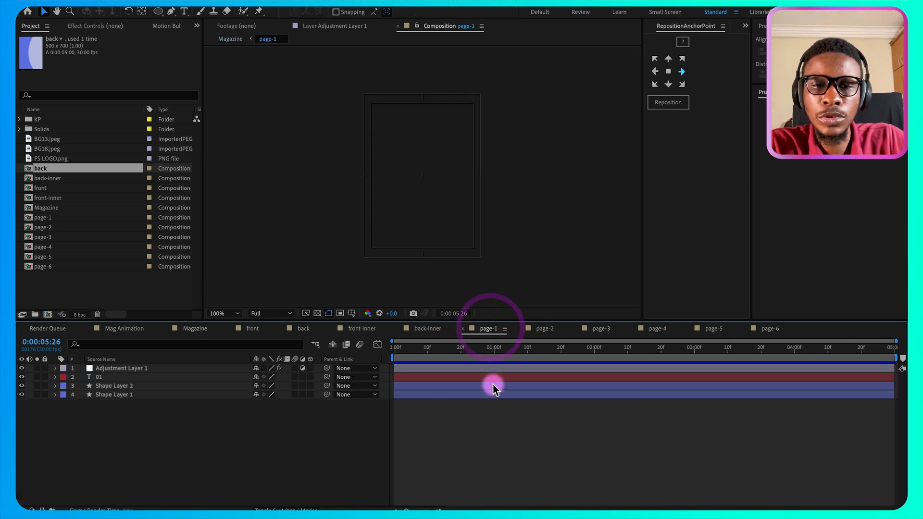
pyautogui.click(444, 349)
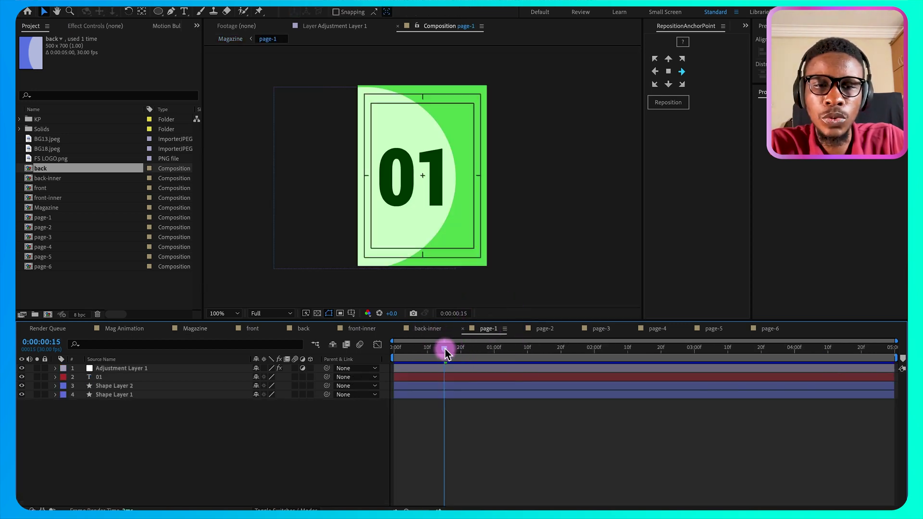
pyautogui.click(43, 139)
pyautogui.moveTo(42, 140); pyautogui.dragTo(130, 368)
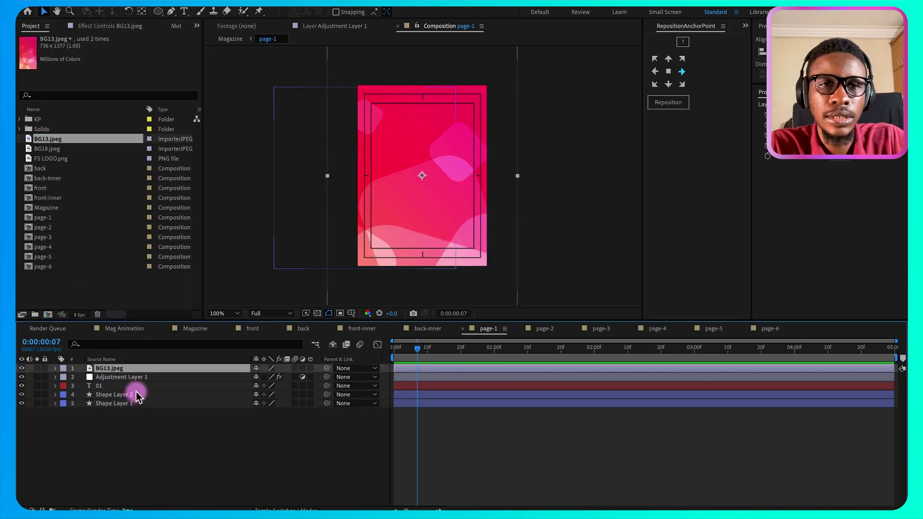
# Step: Preview the Magazine composition and scrub through the page-turn frames around 0:00:04:09
pyautogui.click(195, 329)
pyautogui.press('space')
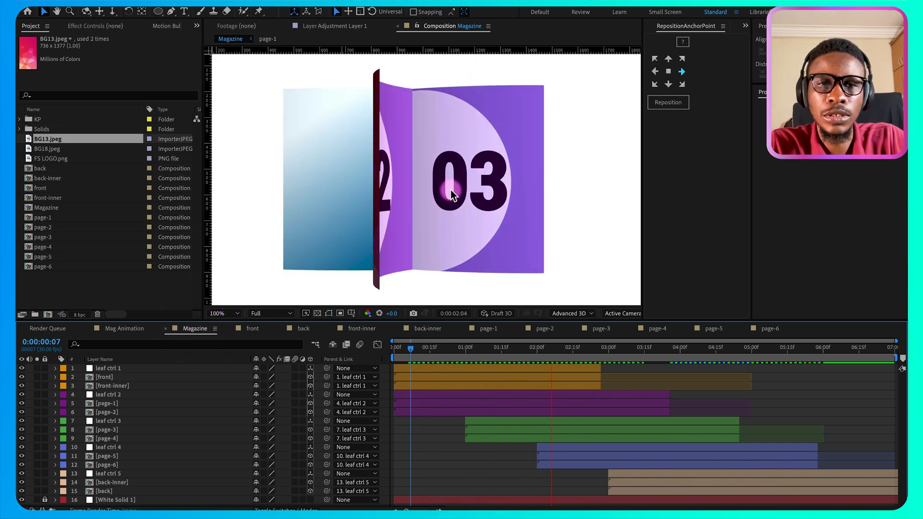
pyautogui.press('space')
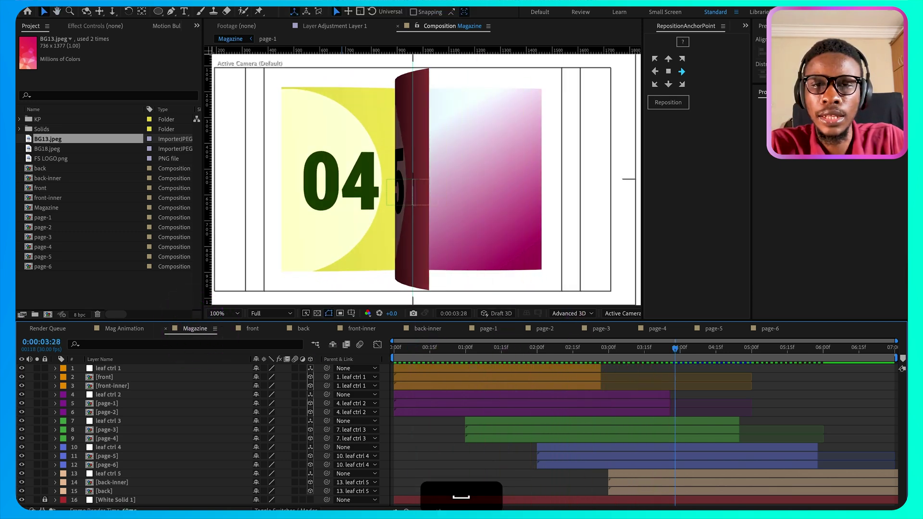
pyautogui.moveTo(656, 349); pyautogui.dragTo(703, 366)
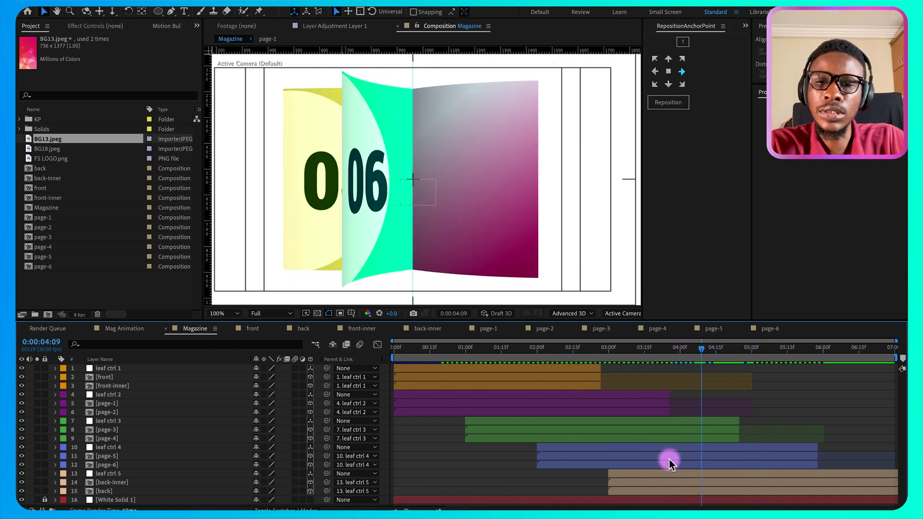
pyautogui.click(643, 472)
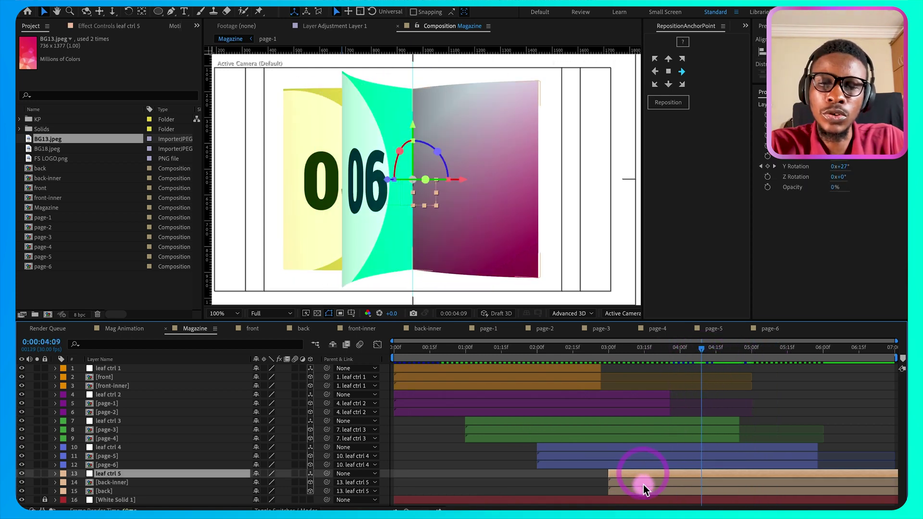
pyautogui.click(557, 475)
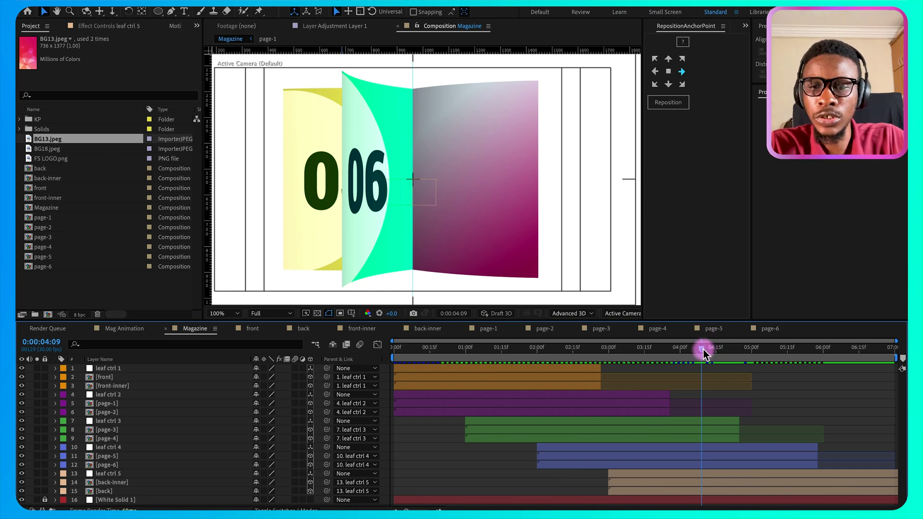
pyautogui.moveTo(703, 354); pyautogui.dragTo(419, 438)
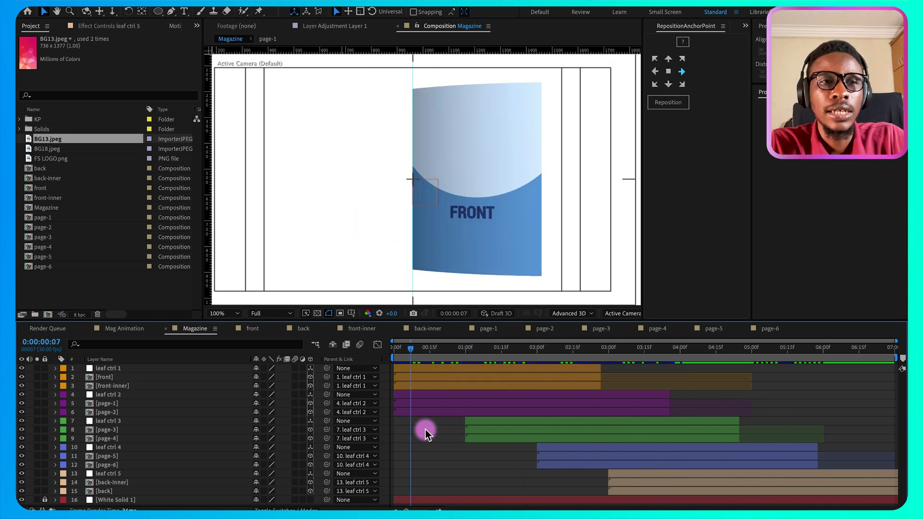
# Step: Create a new Point light at 100 intensity in the Magazine composition
pyautogui.click(422, 398)
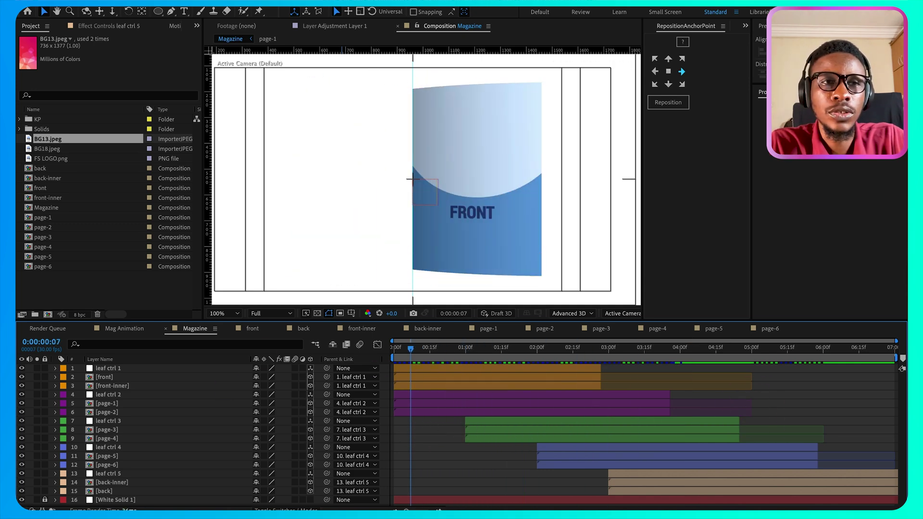
pyautogui.click(192, 3)
pyautogui.moveTo(221, 5)
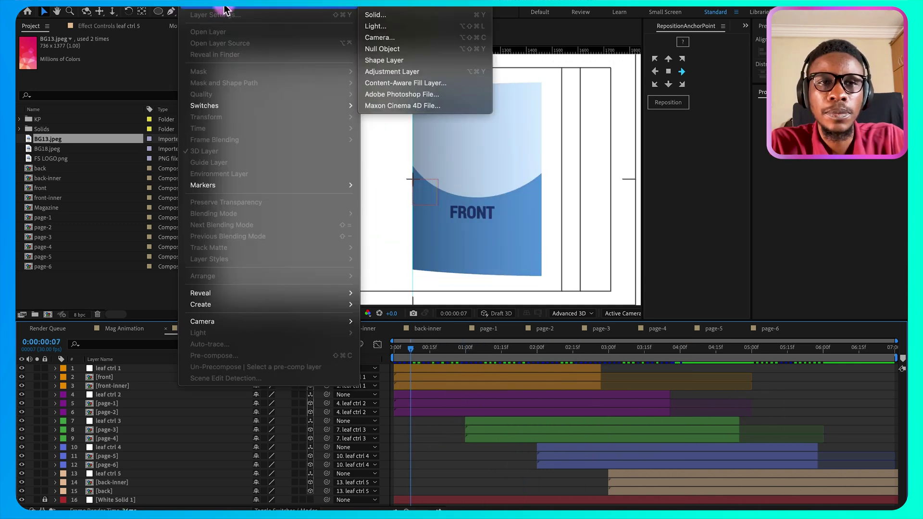
pyautogui.click(380, 27)
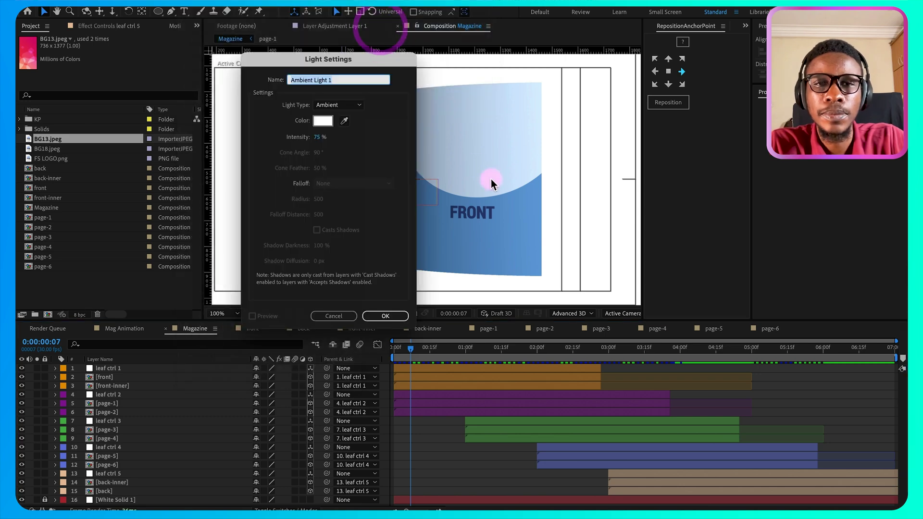
pyautogui.click(337, 104)
pyautogui.click(330, 133)
pyautogui.moveTo(329, 139); pyautogui.dragTo(325, 139)
pyautogui.click(325, 139)
pyautogui.write('100')
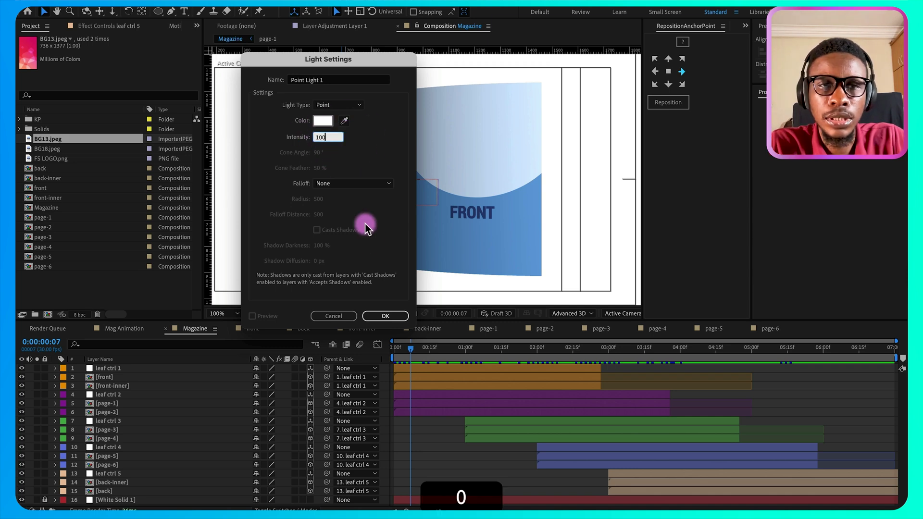
pyautogui.click(385, 316)
# Step: Move Point Light 1 to the upper right so the FRONT page is shaded darker
pyautogui.click(459, 123)
pyautogui.moveTo(495, 153); pyautogui.dragTo(662, 153)
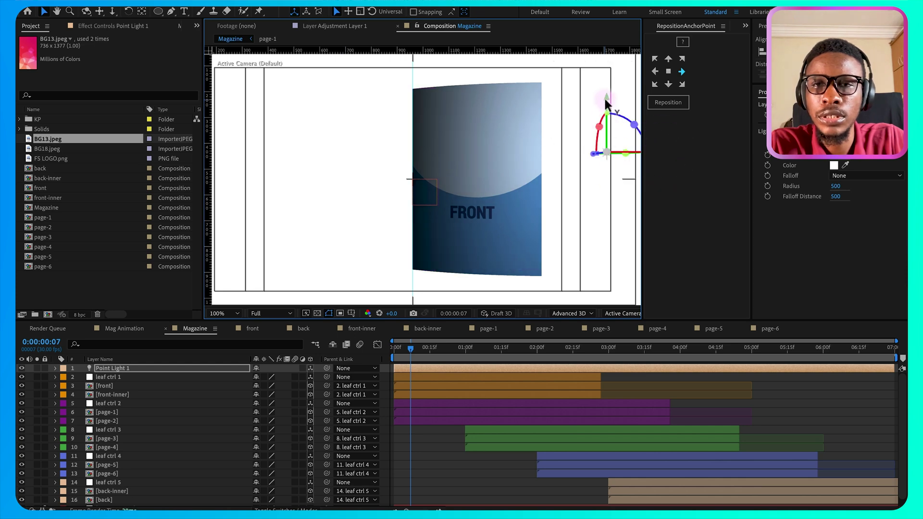
pyautogui.moveTo(605, 97); pyautogui.dragTo(606, 55)
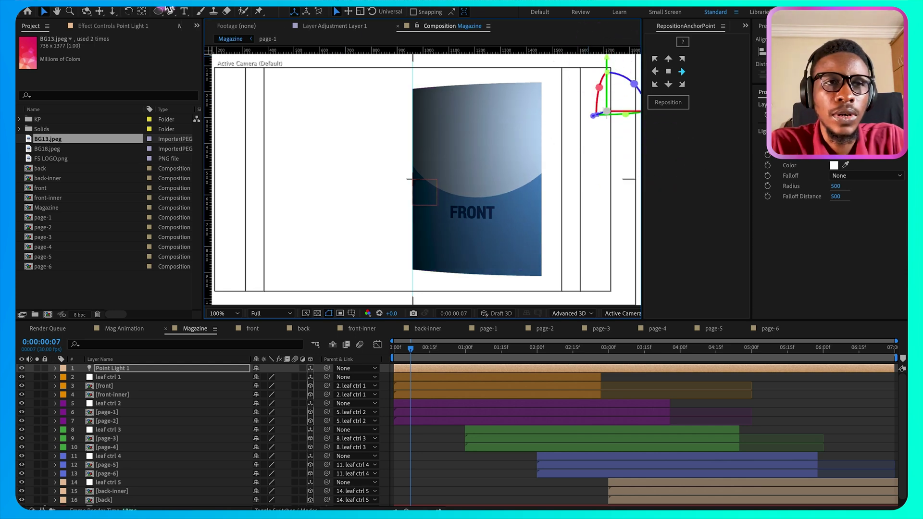
pyautogui.rightClick(178, 368)
pyautogui.click(495, 469)
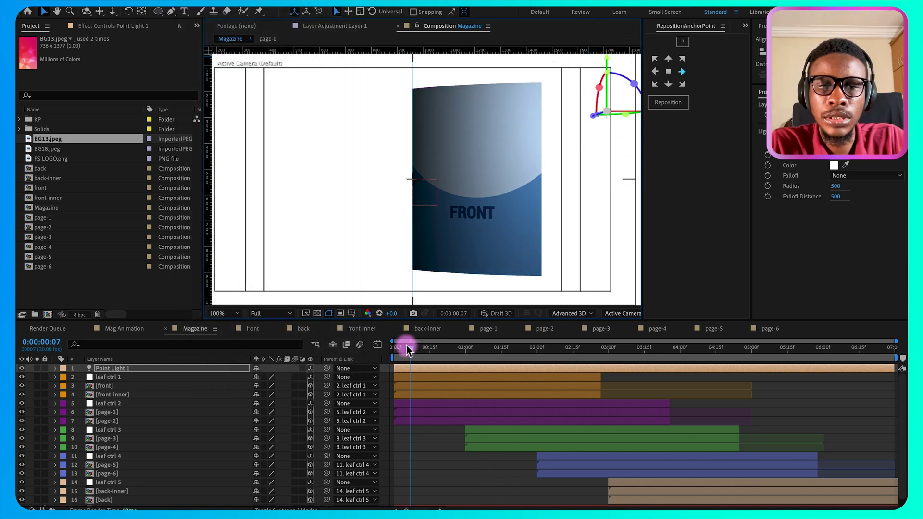
pyautogui.moveTo(408, 350); pyautogui.dragTo(448, 351)
# Step: Add an Ambient light with intensity 20 above Point Light 1
pyautogui.click(408, 231)
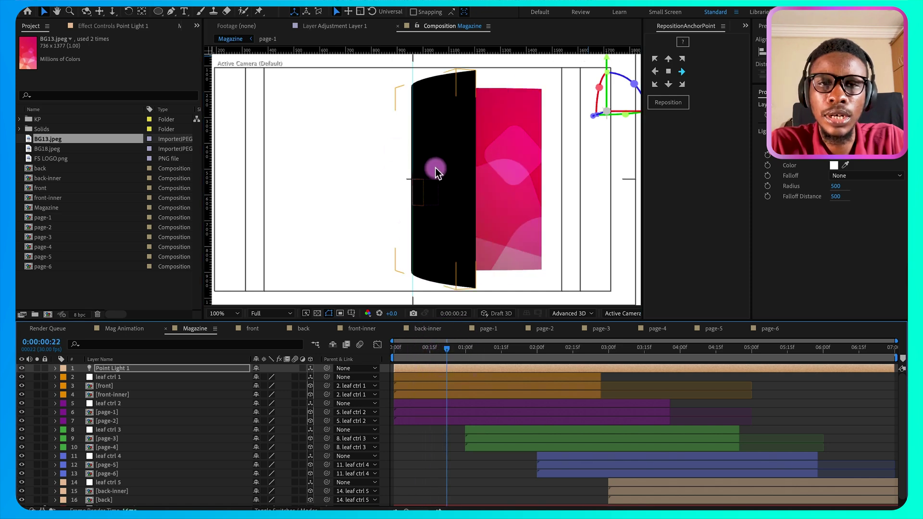
pyautogui.rightClick(179, 368)
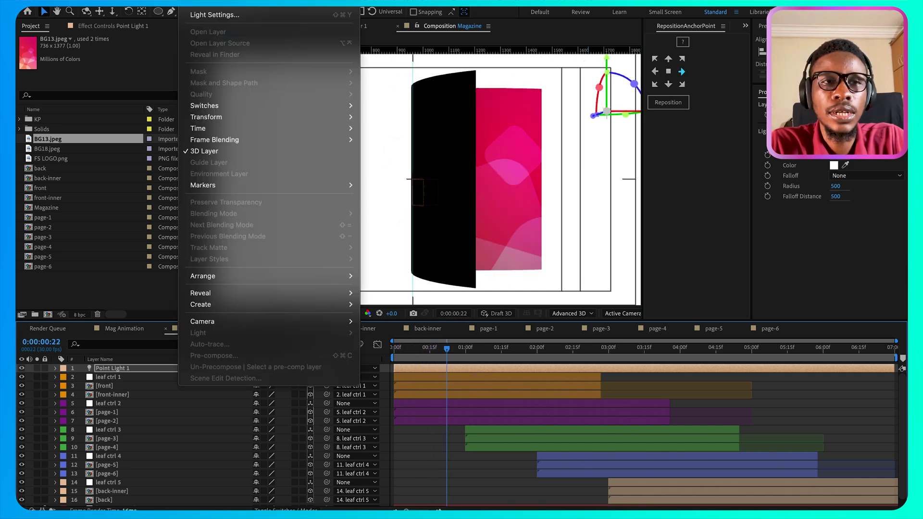
pyautogui.moveTo(211, 8)
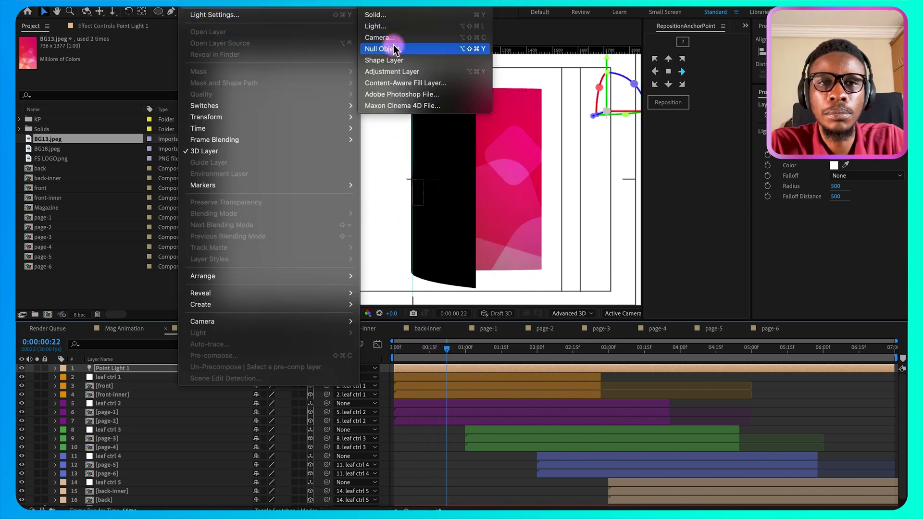
pyautogui.click(377, 26)
pyautogui.click(327, 104)
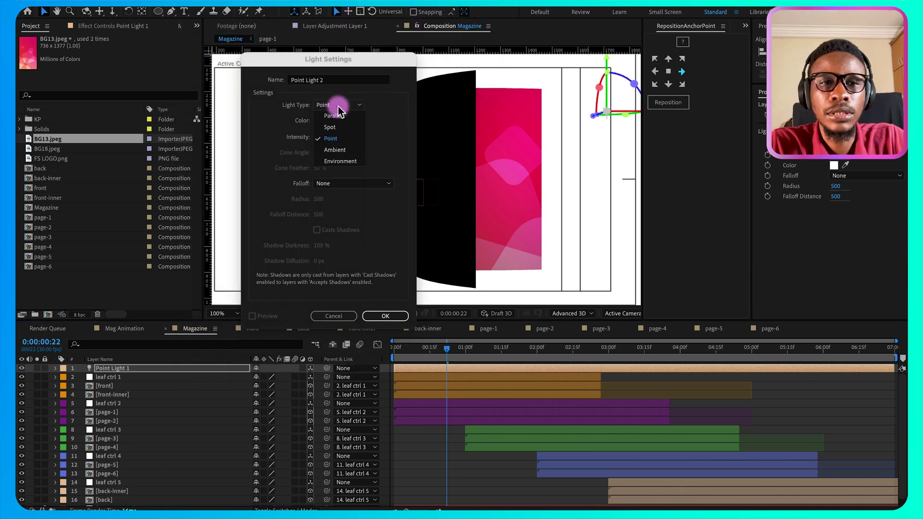
pyautogui.click(343, 148)
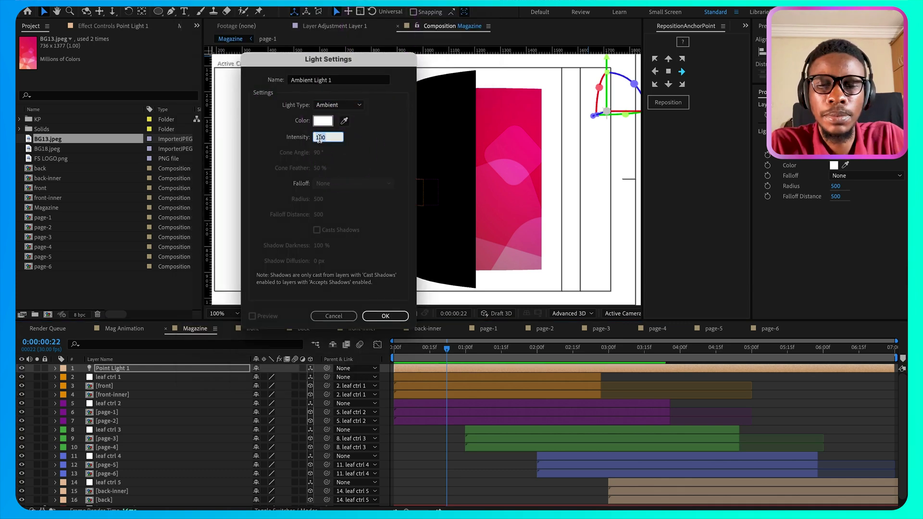
pyautogui.write('20')
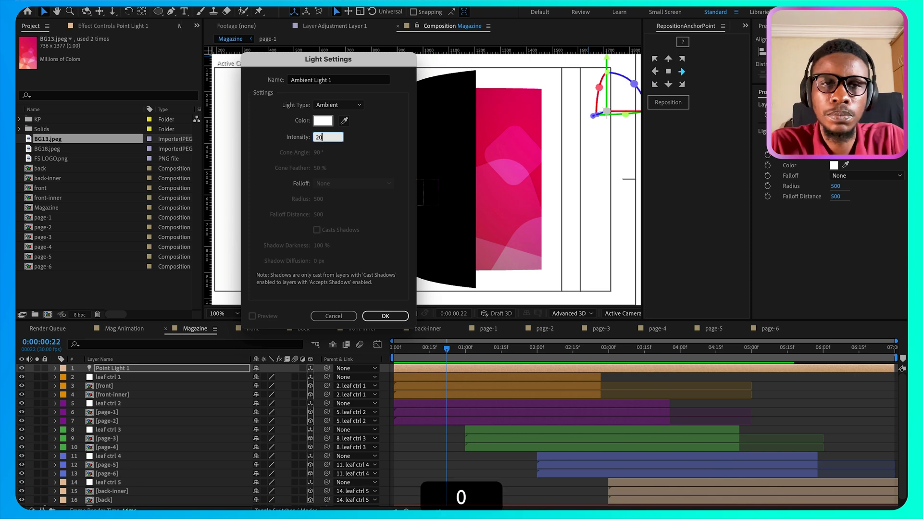
pyautogui.click(386, 317)
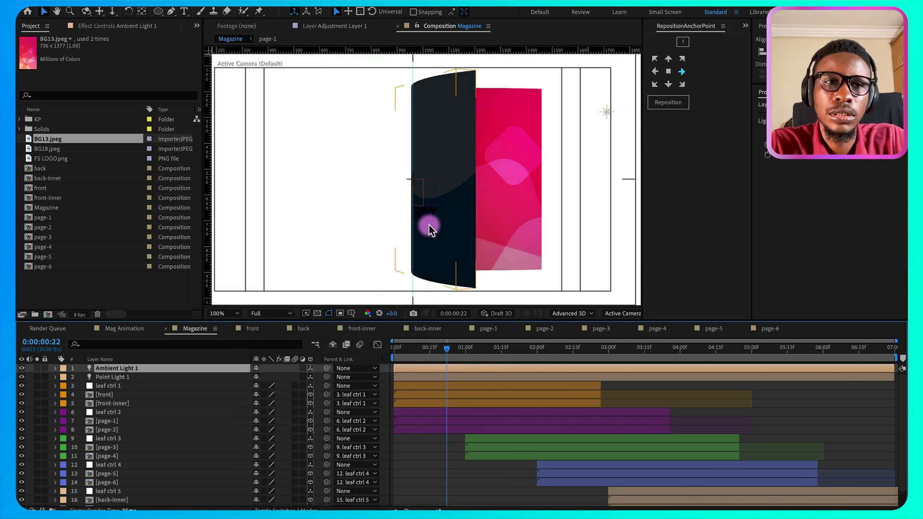
# Step: Raise Ambient Light 1's intensity to 75% and preview the animation from the start
pyautogui.press('t')
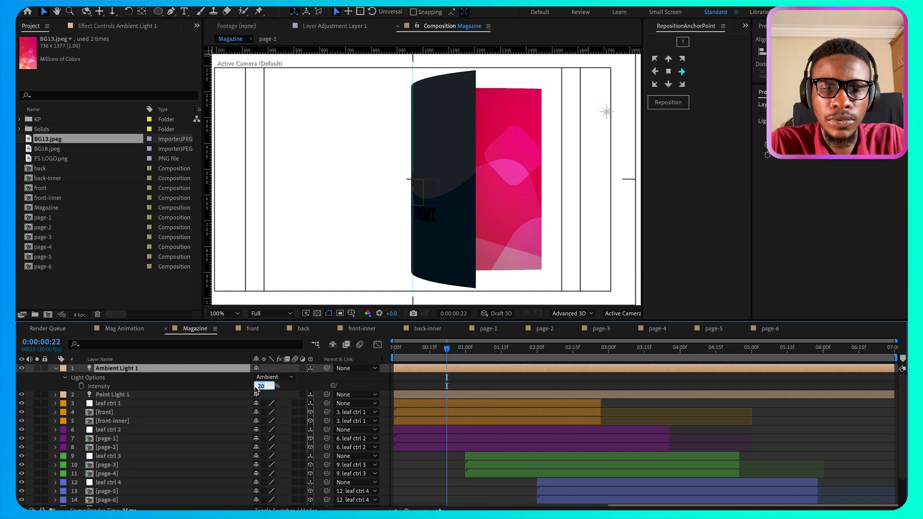
pyautogui.write('75')
pyautogui.press('Return')
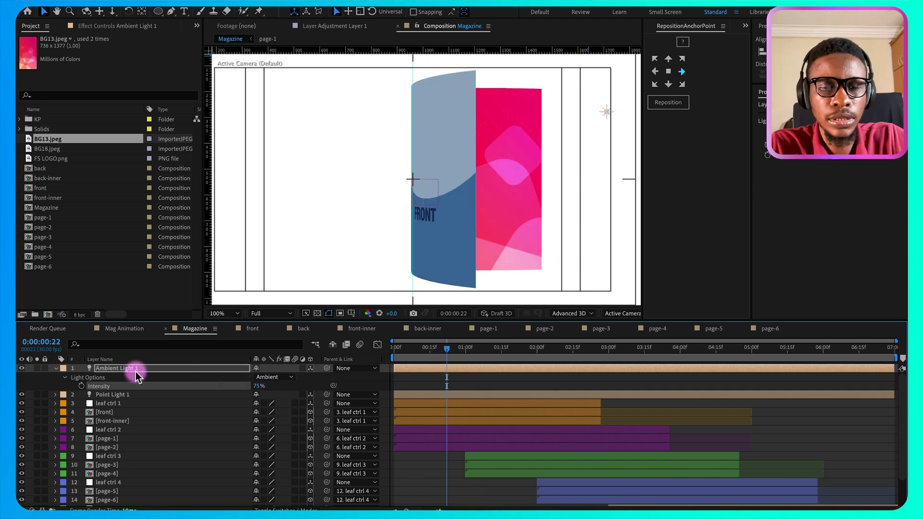
pyautogui.press('t')
pyautogui.moveTo(446, 347); pyautogui.dragTo(329, 356)
pyautogui.press('space')
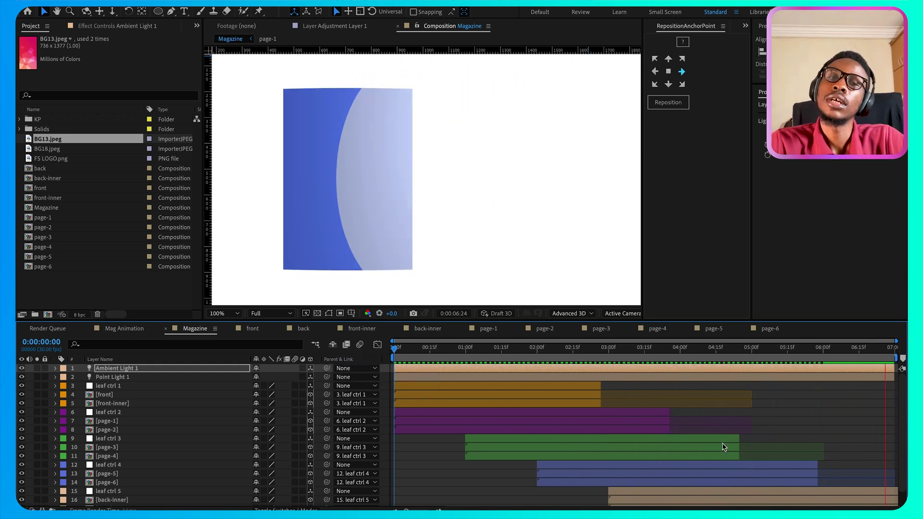
pyautogui.moveTo(793, 446); pyautogui.dragTo(755, 425)
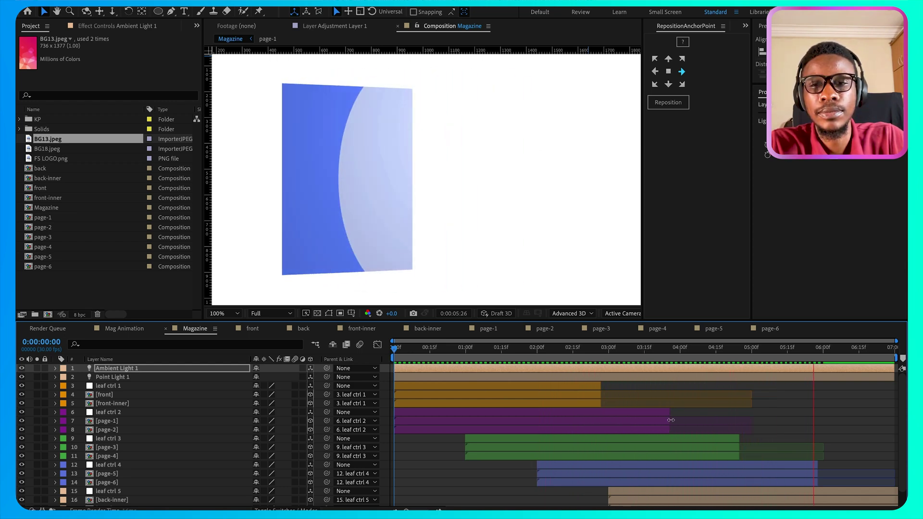
pyautogui.click(828, 350)
pyautogui.press('space')
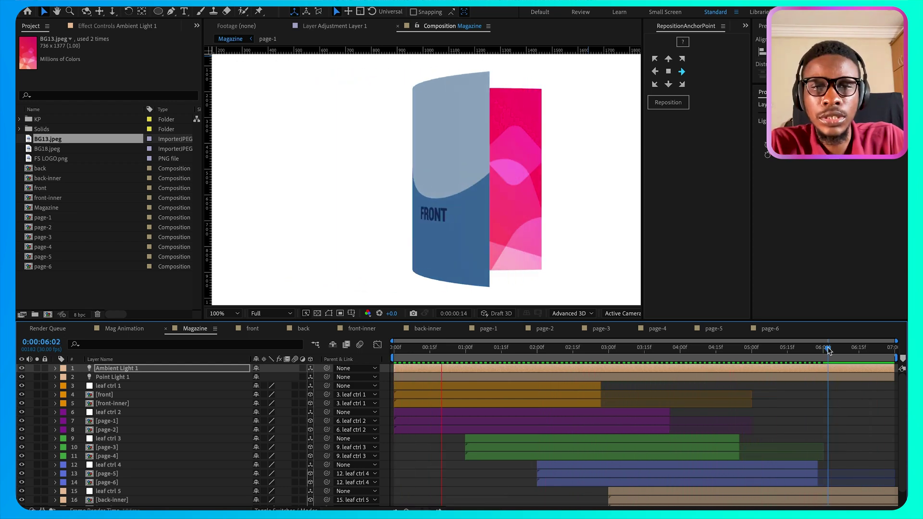